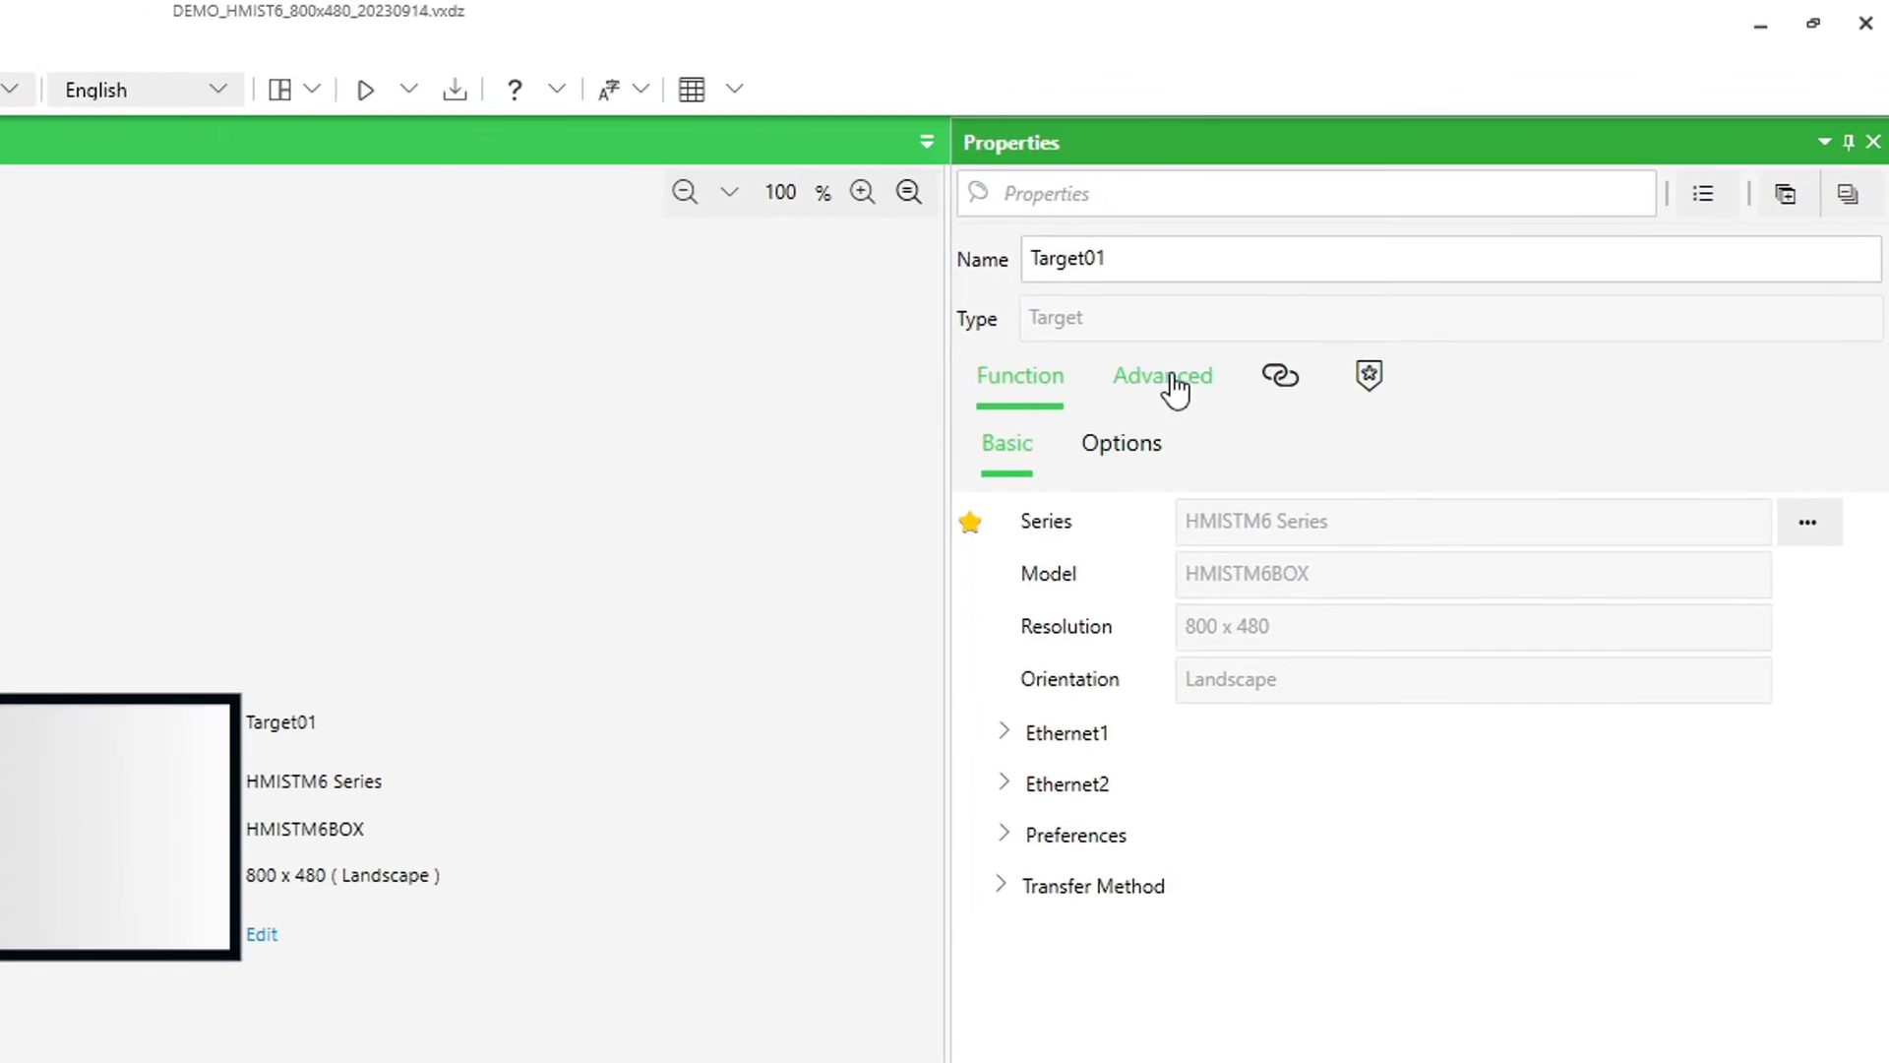
Enable Web Viewer and EcoStruxure Secure Connect in Target01's Advanced > Data Access properties.
{"action": "left_click", "coordinate": [1461, 231]}
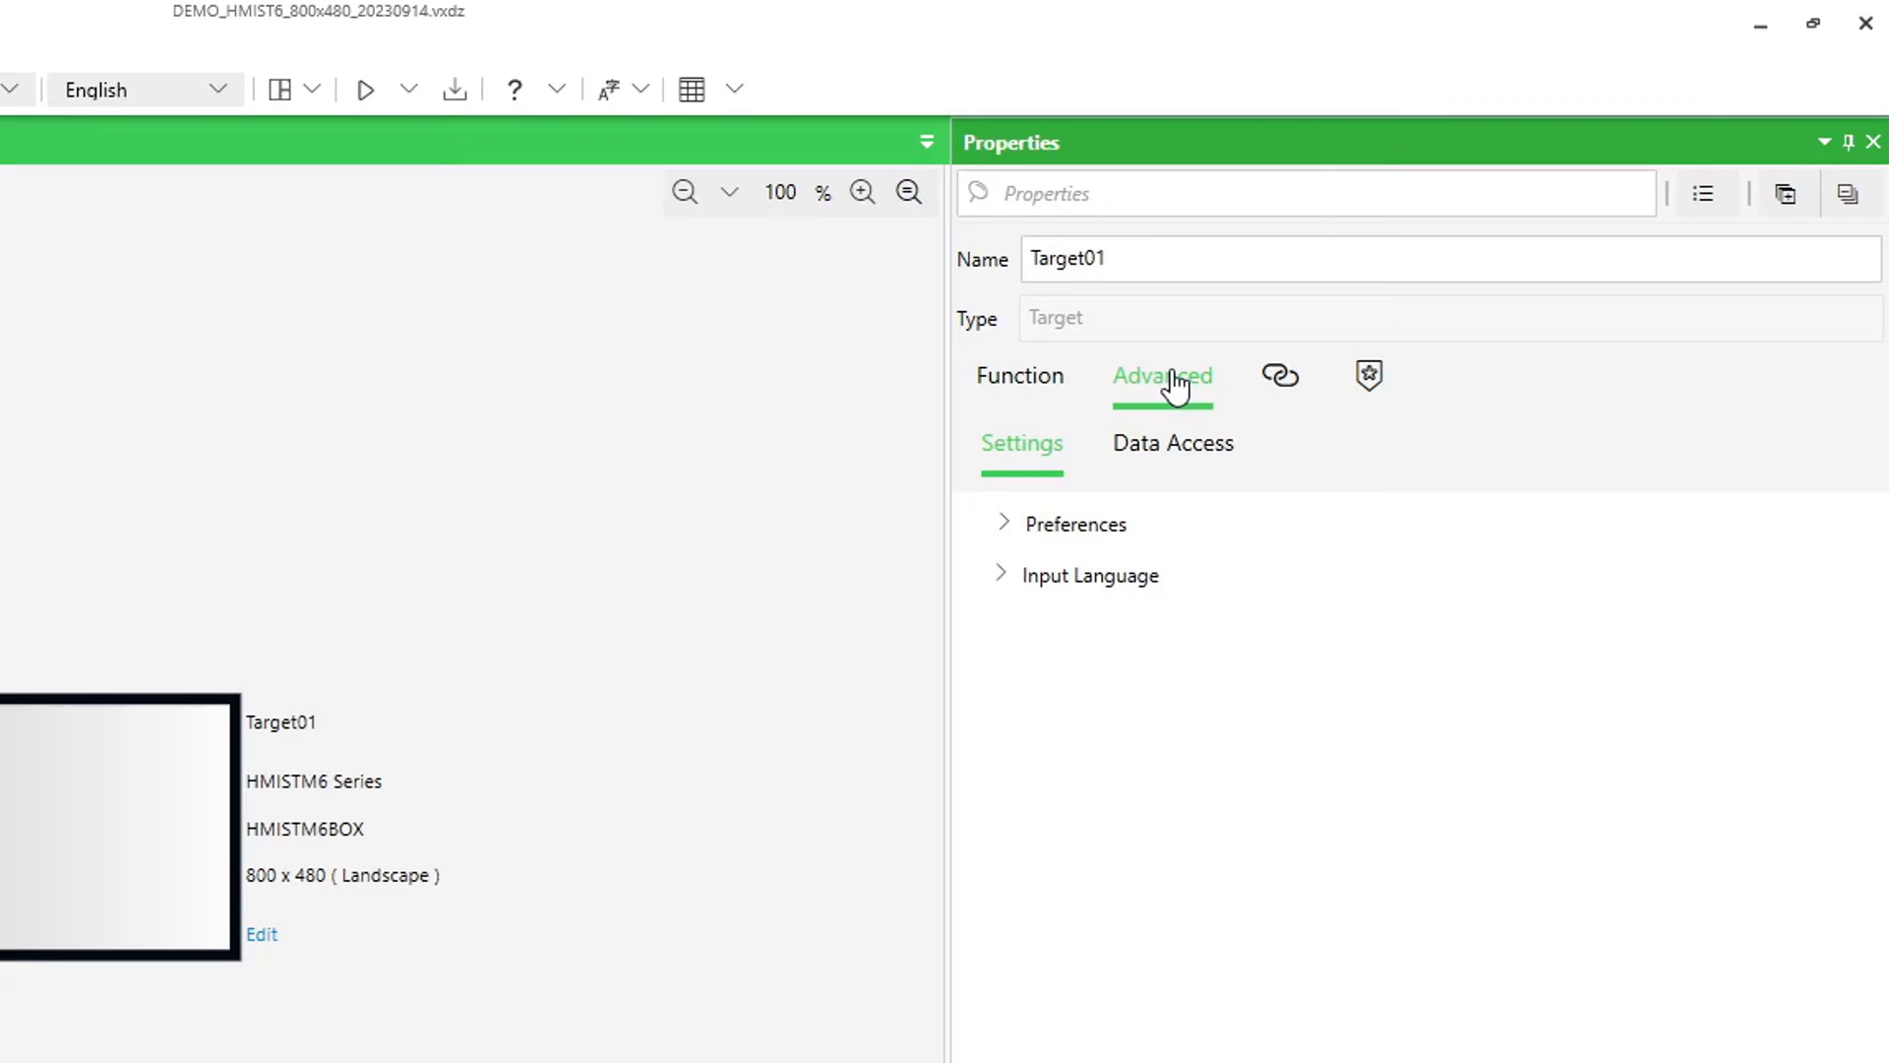
{"action": "left_click", "coordinate": [1169, 451]}
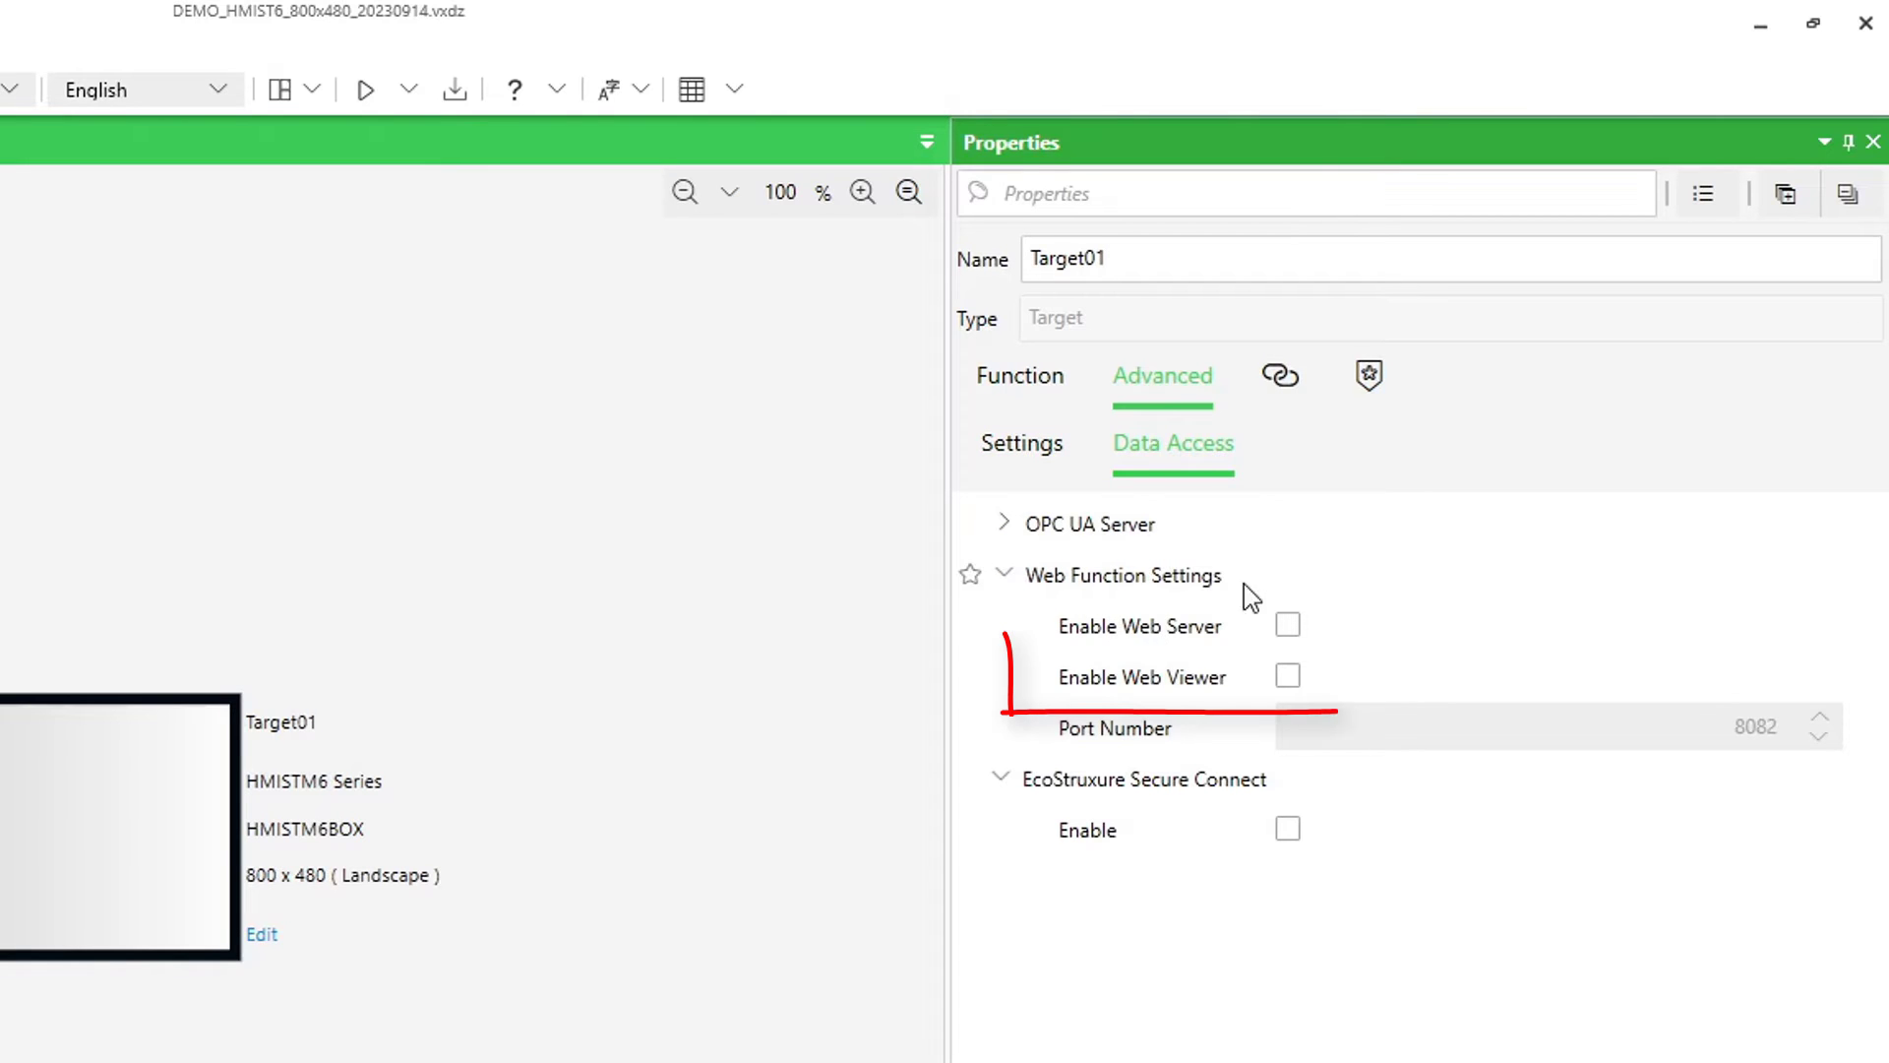
{"action": "left_click", "coordinate": [1289, 677]}
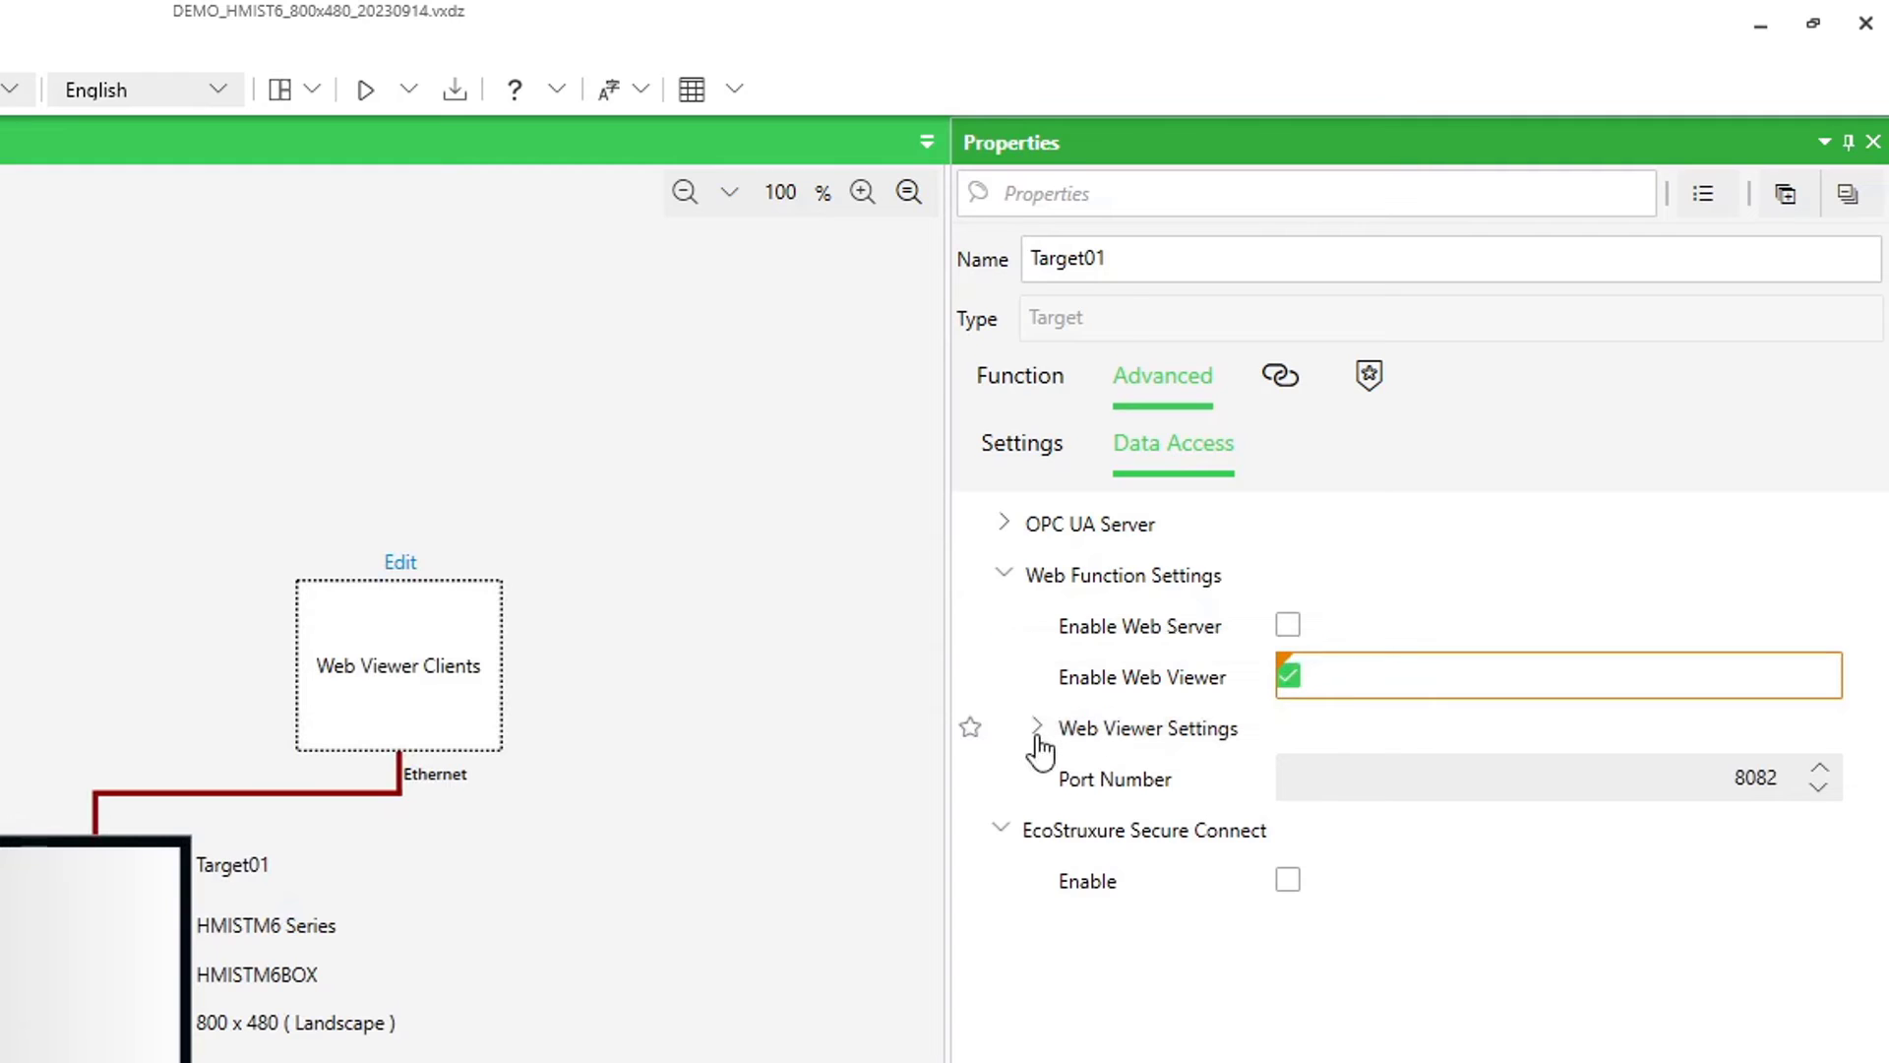
{"action": "left_click", "coordinate": [1036, 727]}
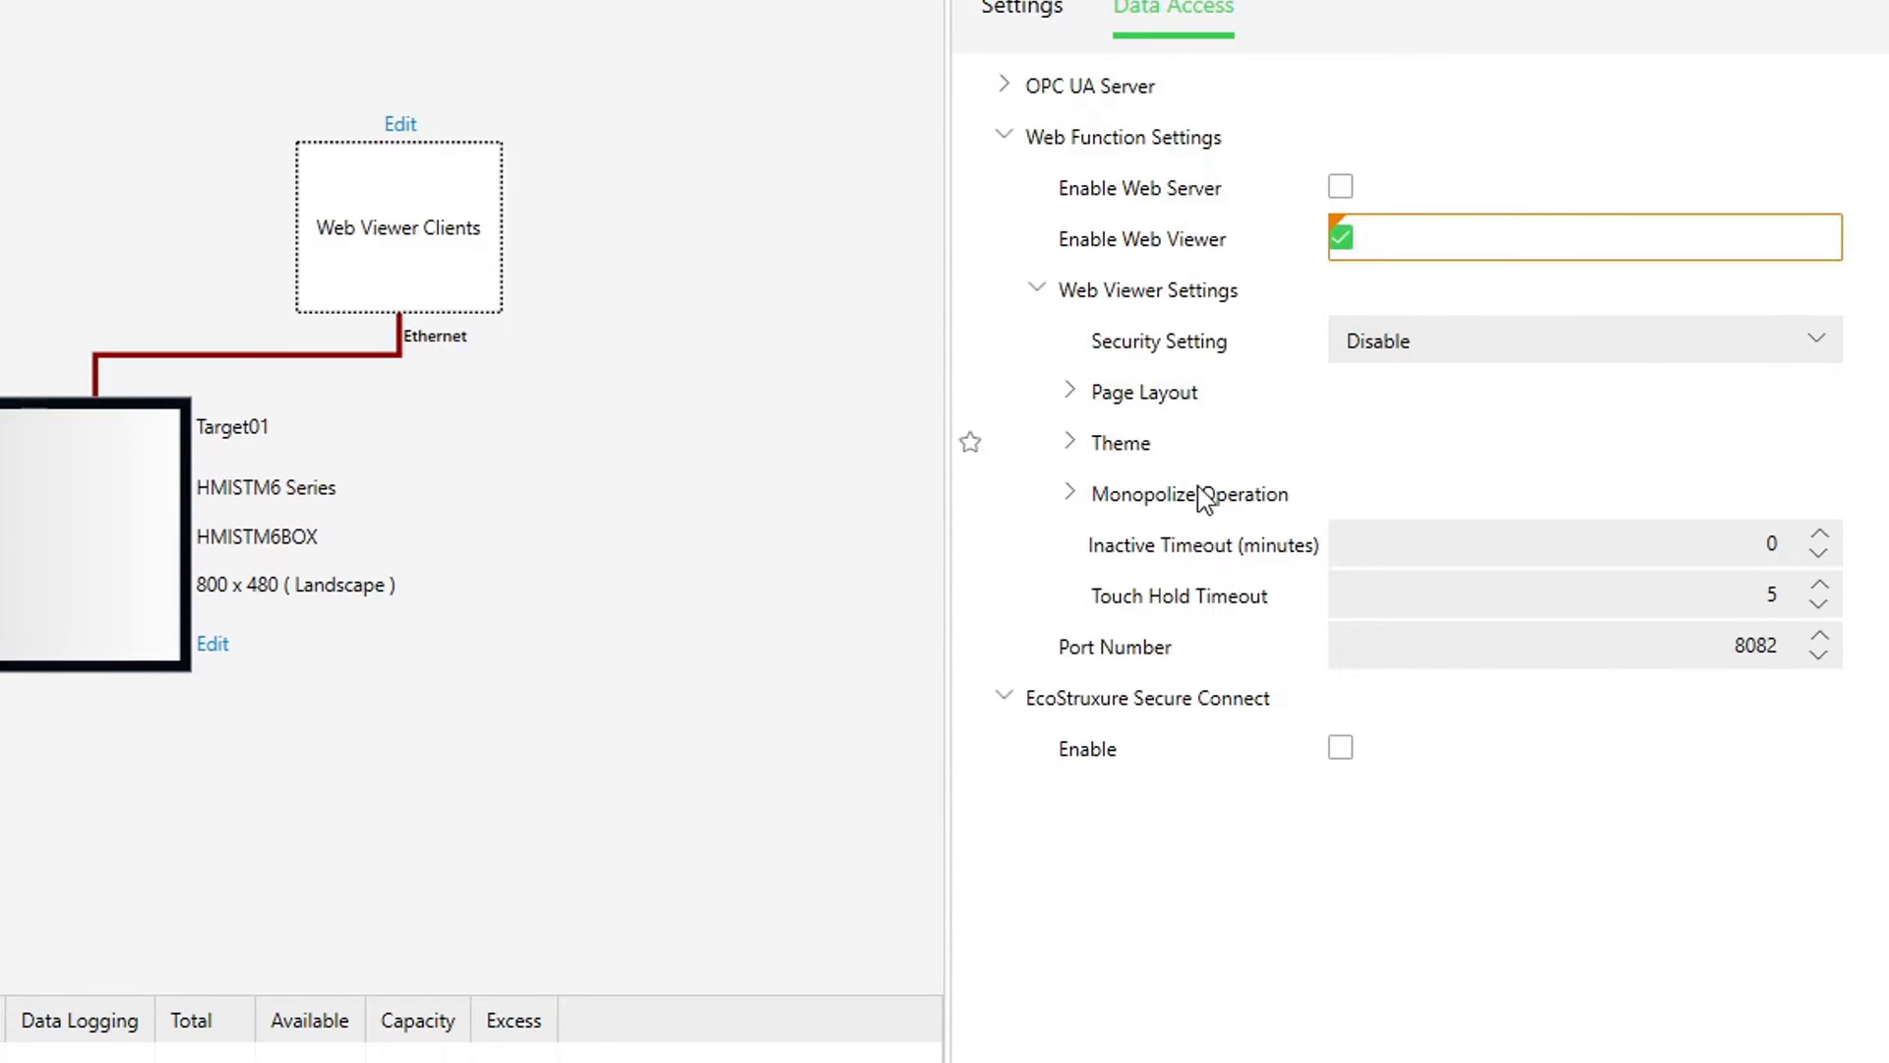
{"action": "left_click", "coordinate": [1340, 750]}
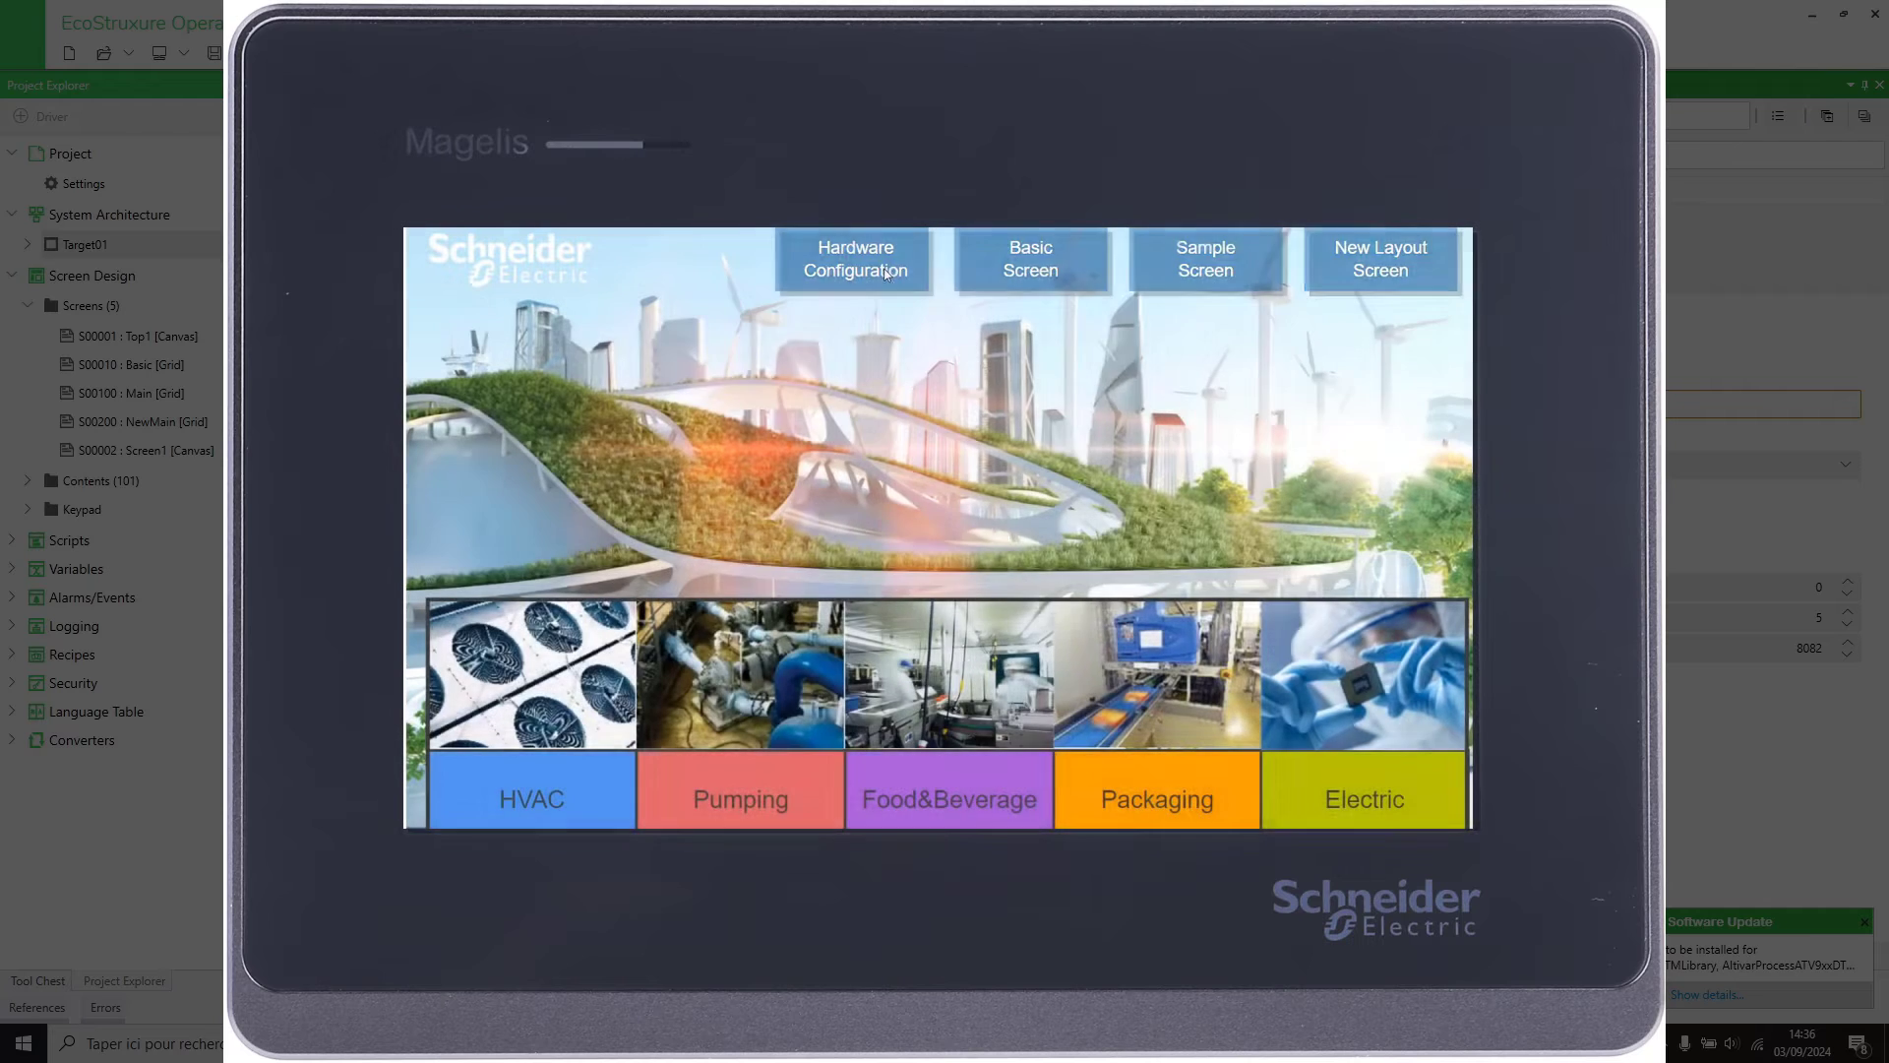
Check the panel's Secure Connect settings: GateManager 013.074.013.129 and appliance name INDUS.
{"action": "left_click", "coordinate": [1245, 778]}
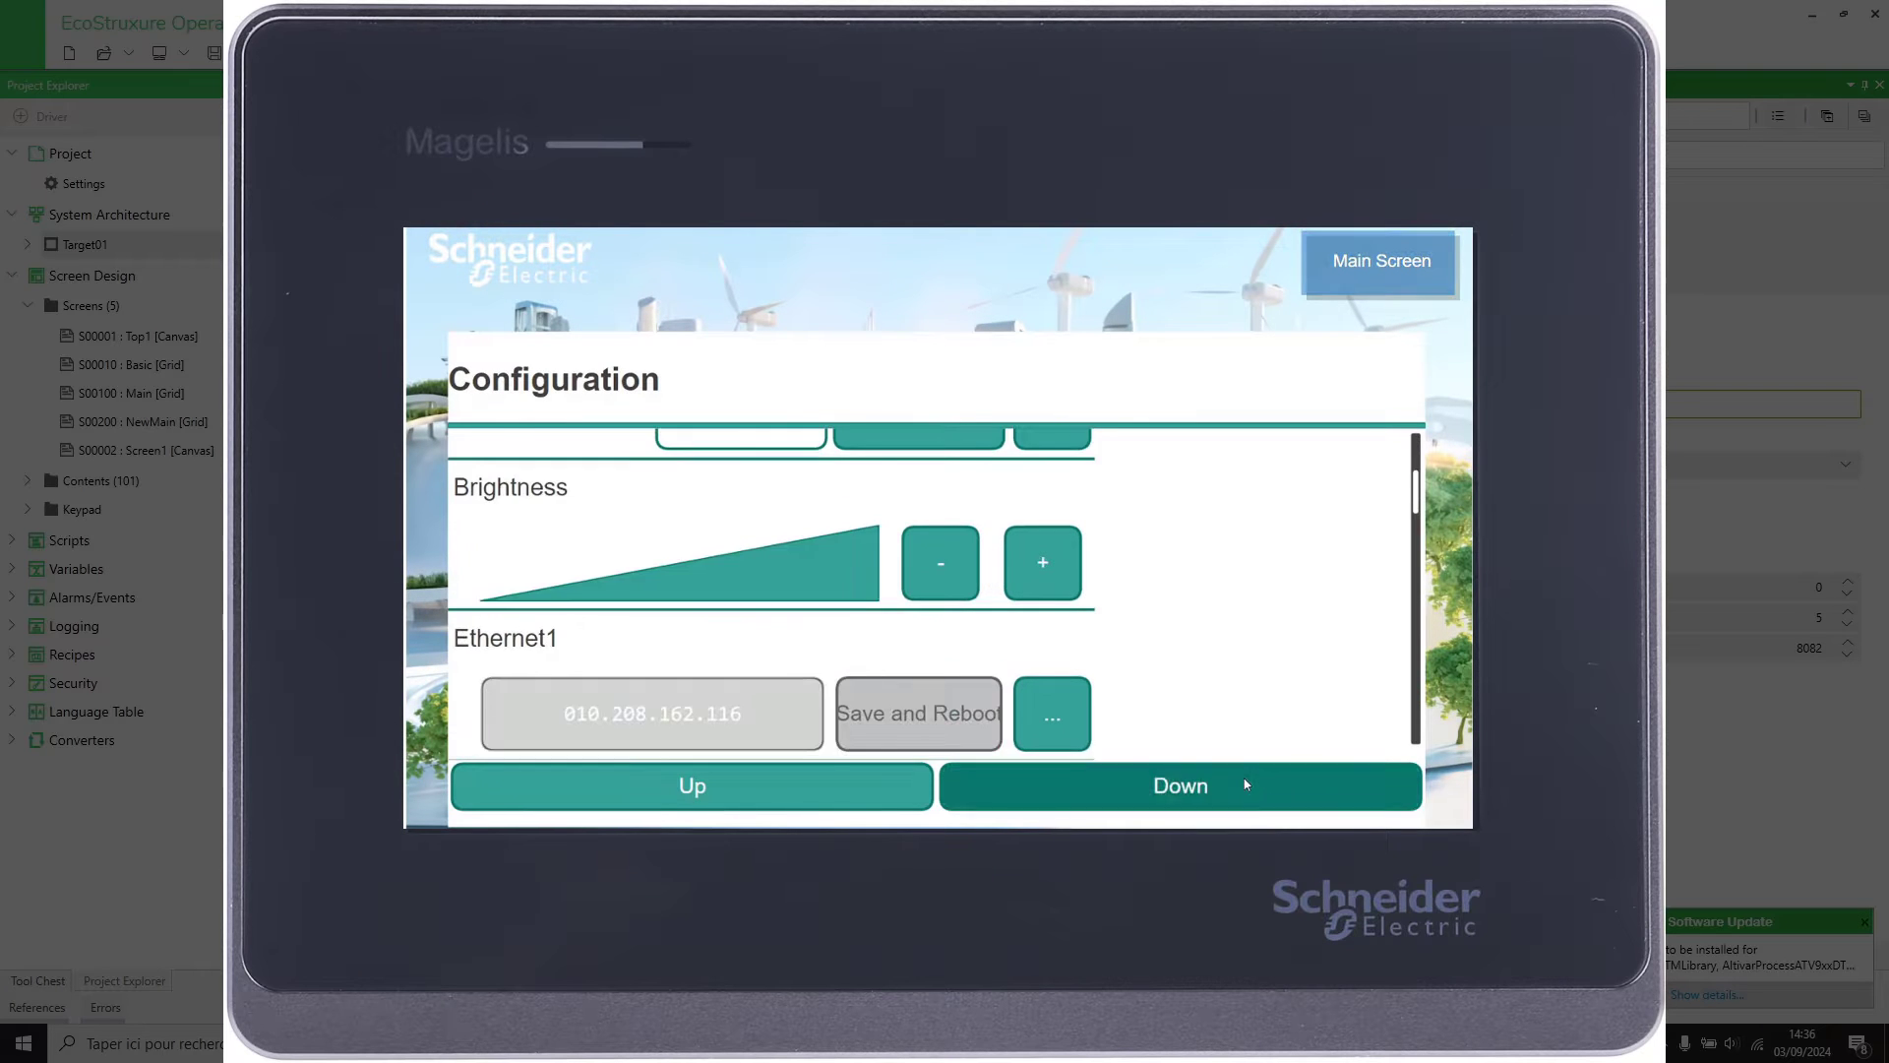
{"action": "left_click", "coordinate": [1244, 778]}
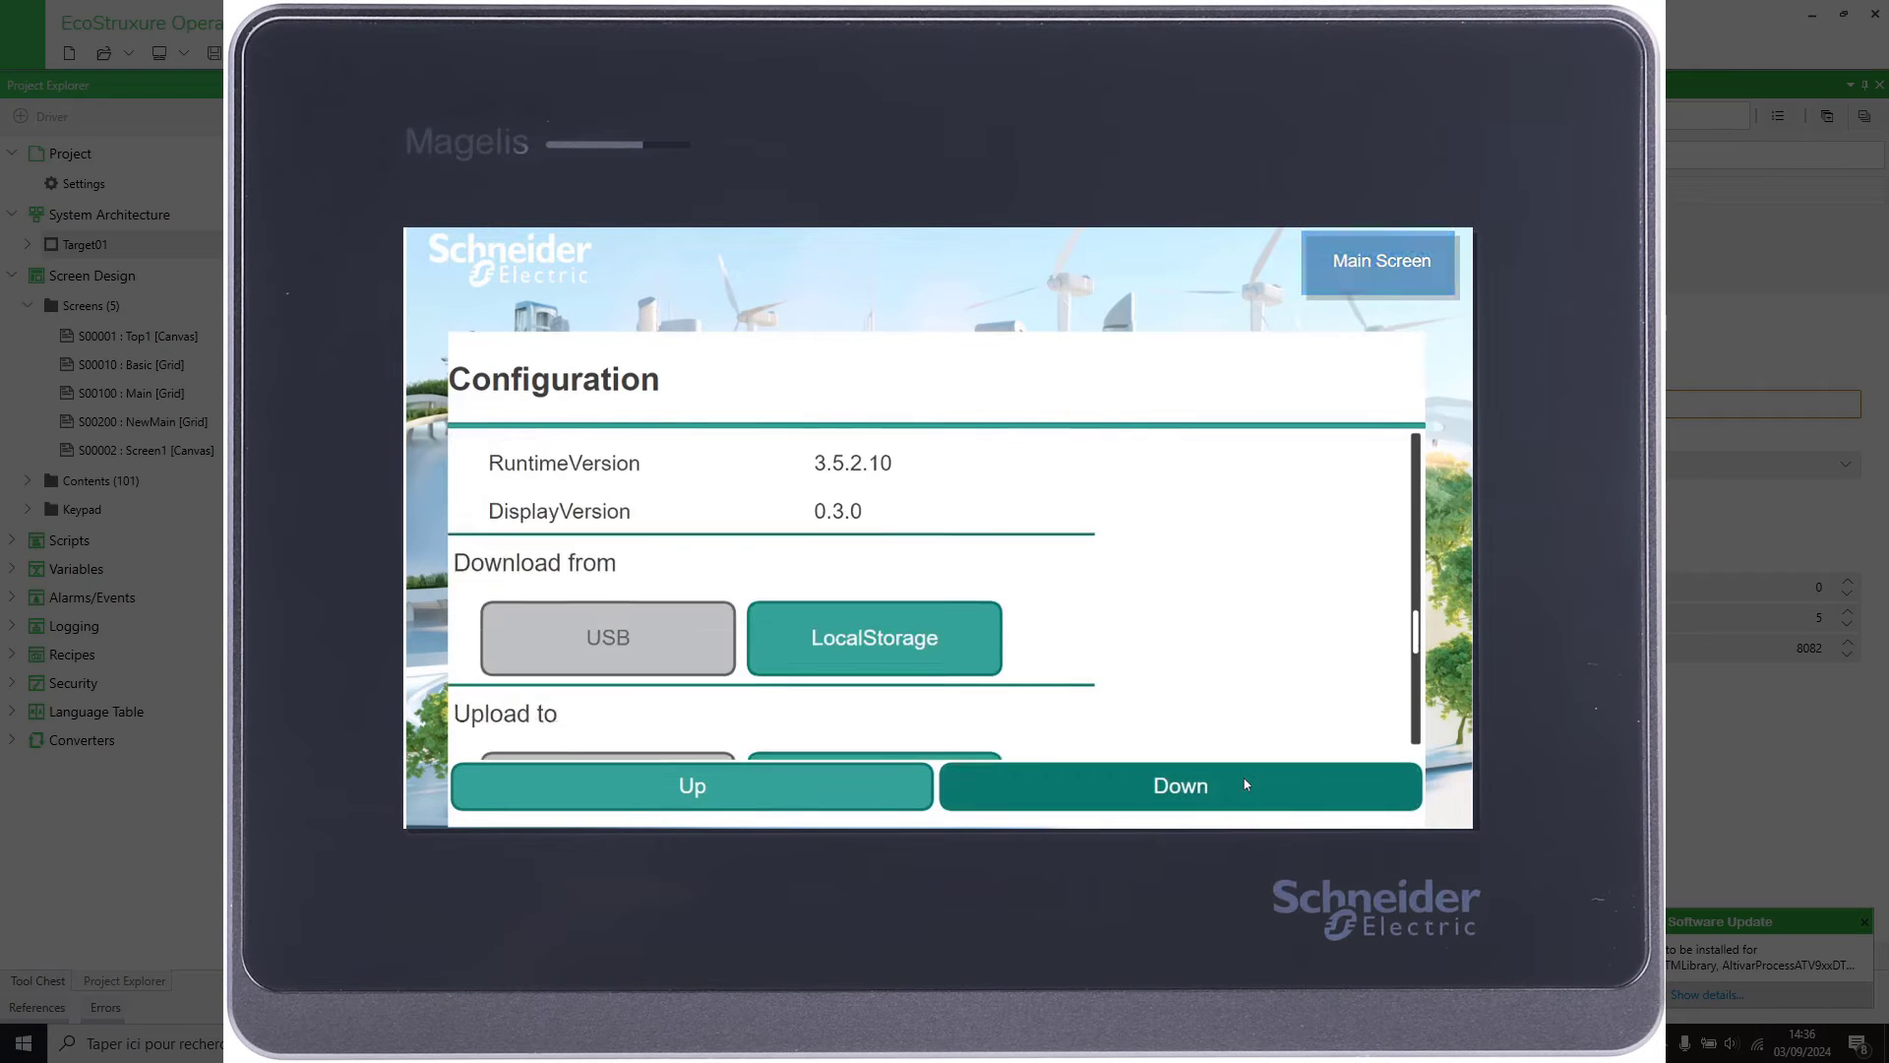
{"action": "left_click", "coordinate": [1245, 784]}
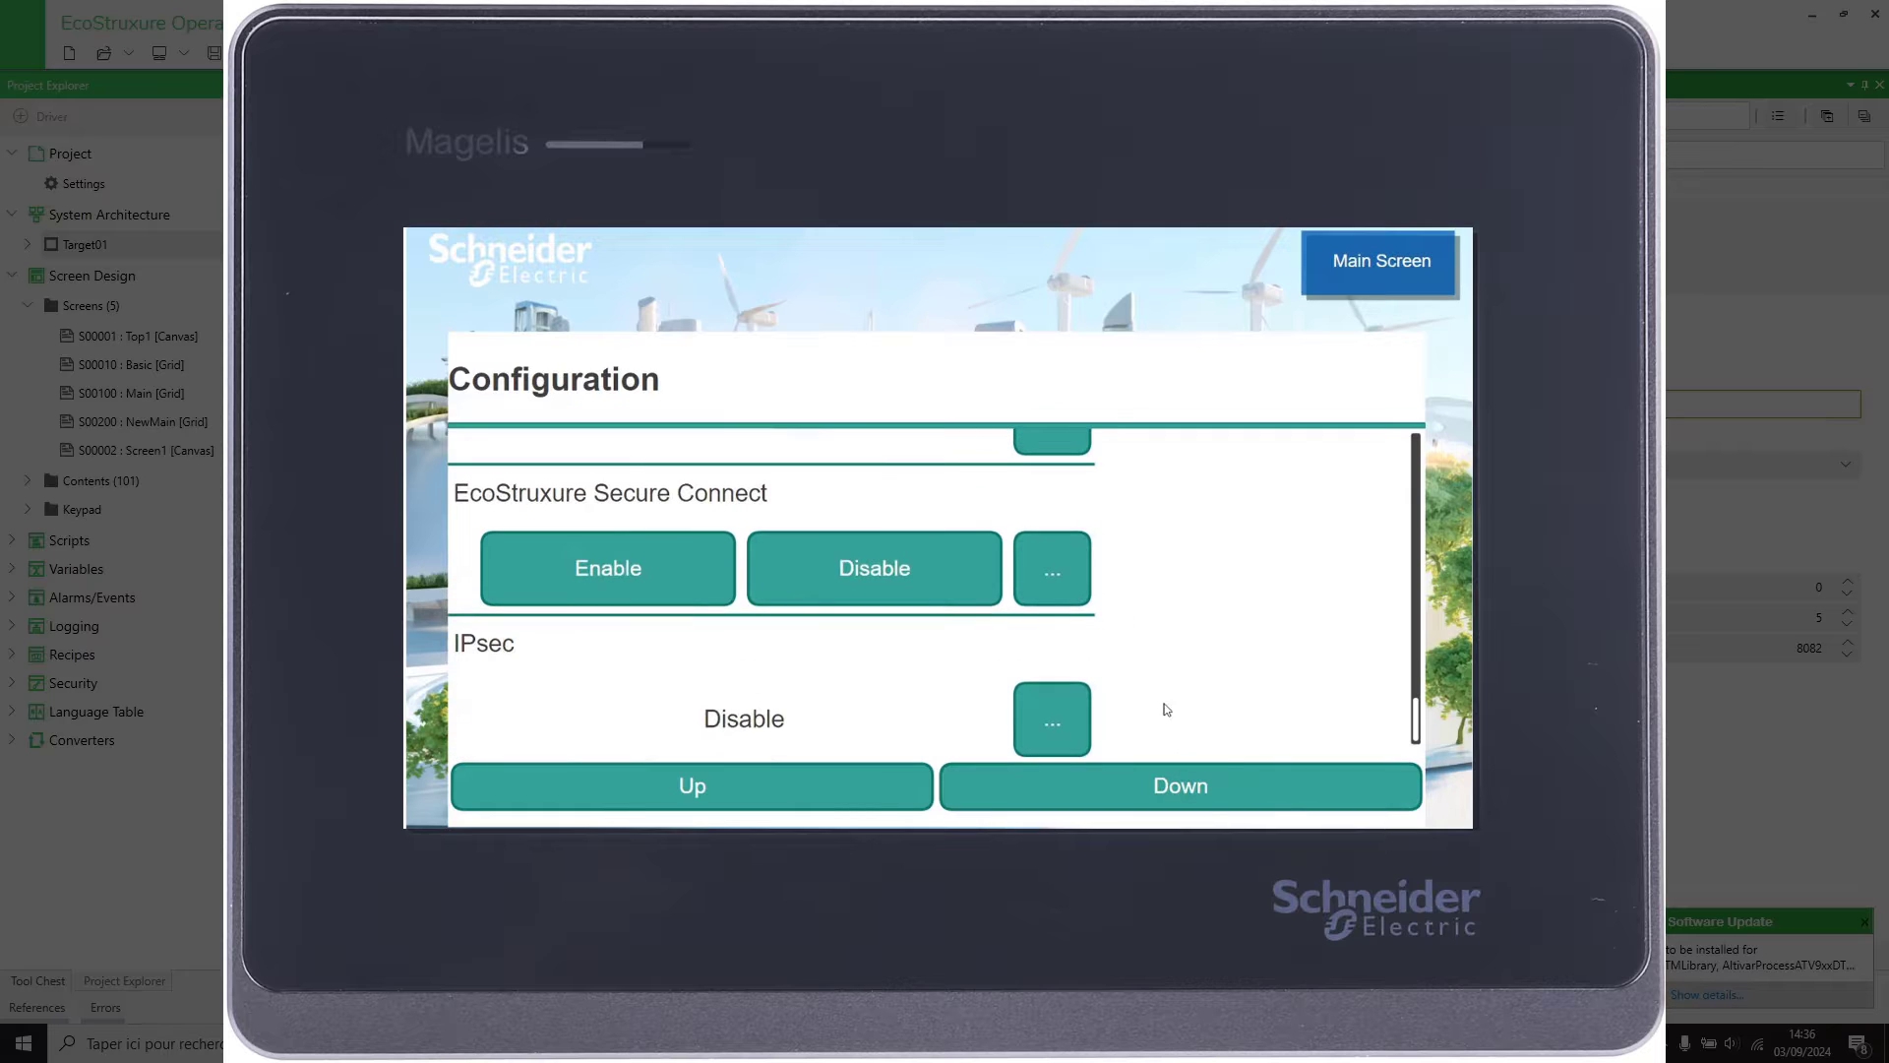
{"action": "left_click", "coordinate": [1065, 580]}
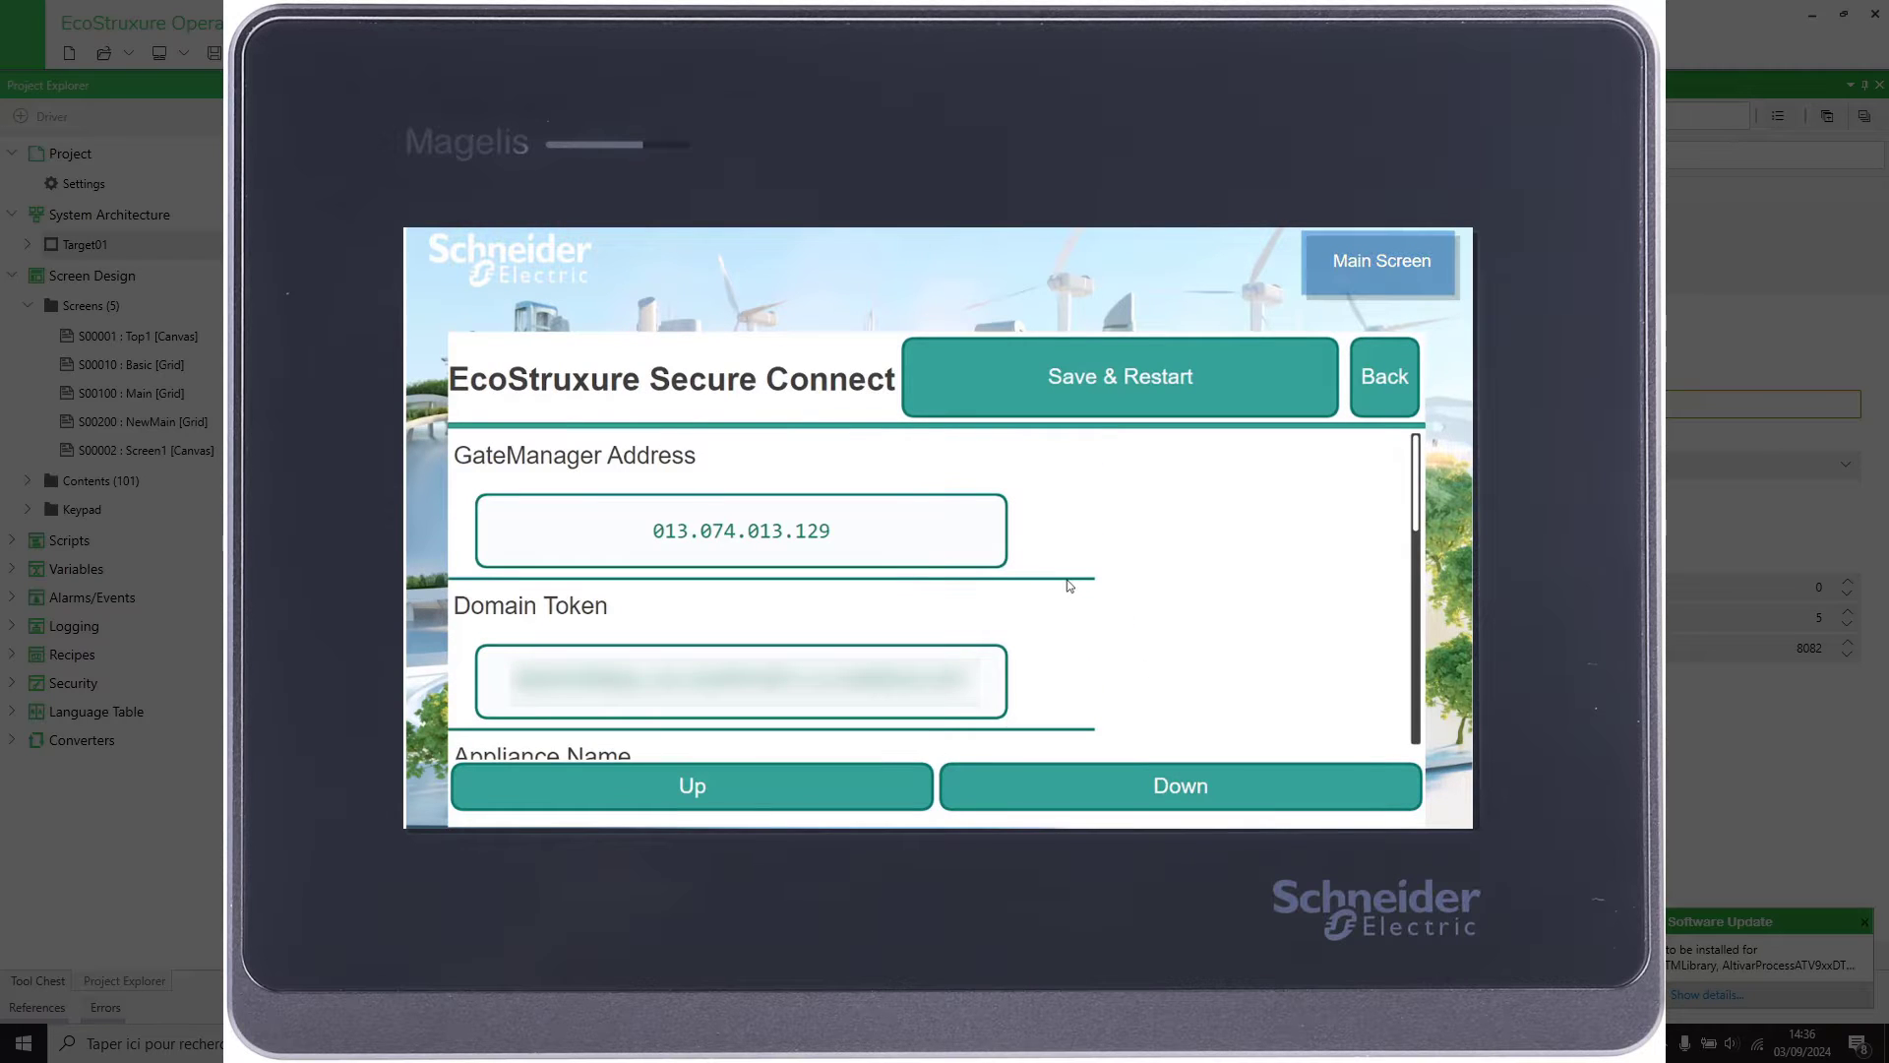
{"action": "left_click", "coordinate": [1129, 774]}
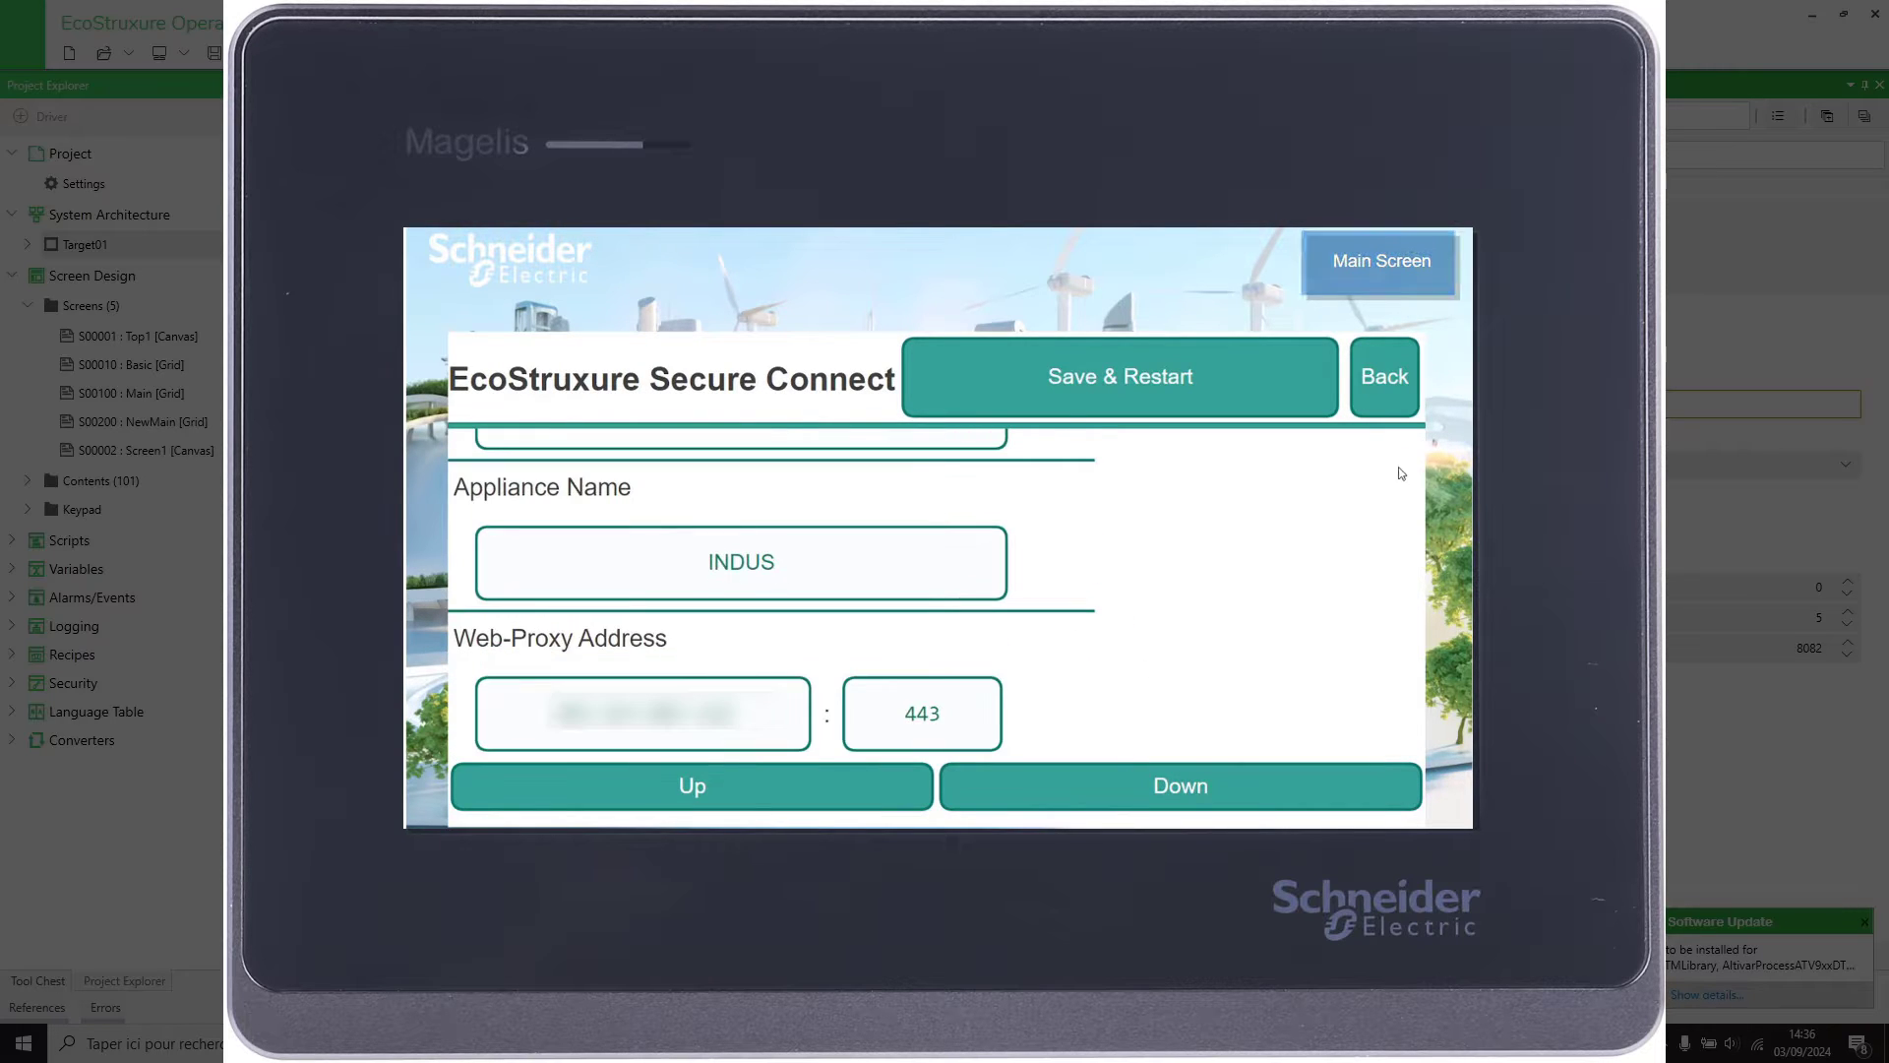
{"action": "left_click", "coordinate": [1395, 378]}
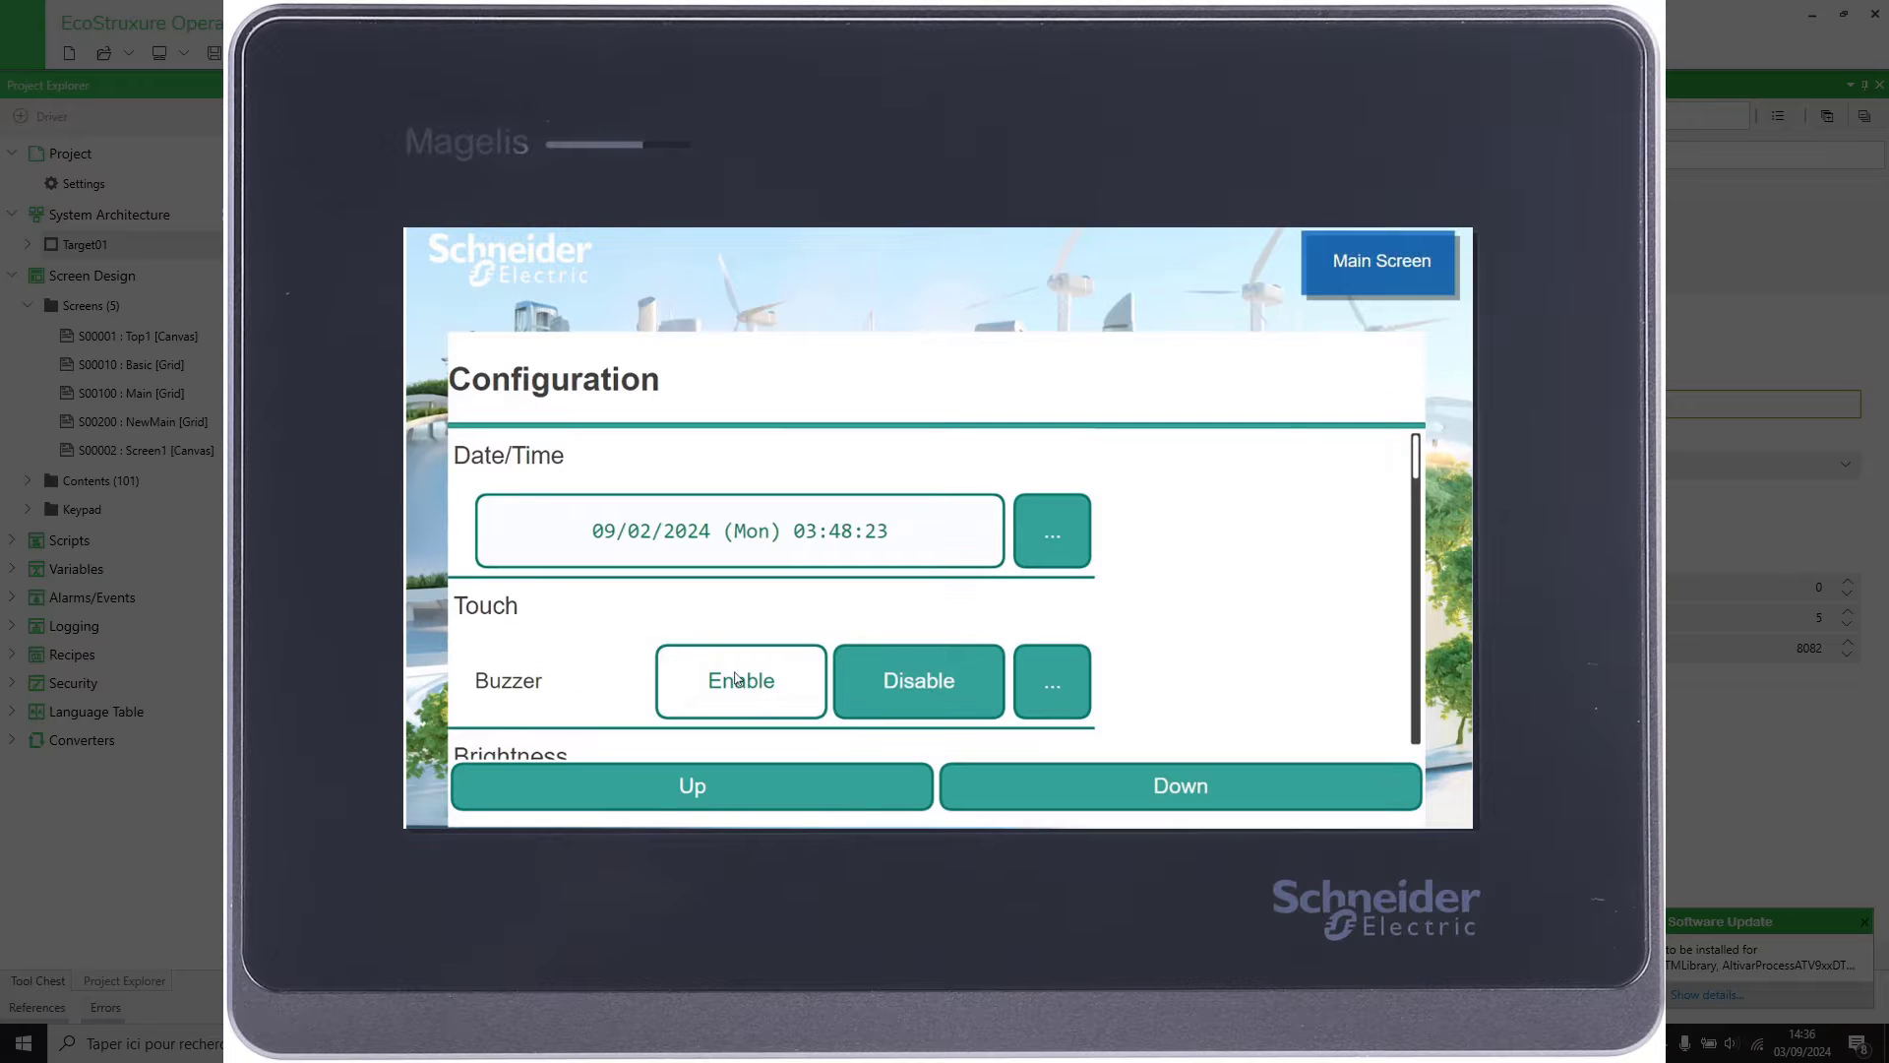
Scroll the hardware configuration list down to the System Log and Secure Connect sections.
{"action": "left_click", "coordinate": [1285, 788]}
{"action": "left_click", "coordinate": [1295, 789]}
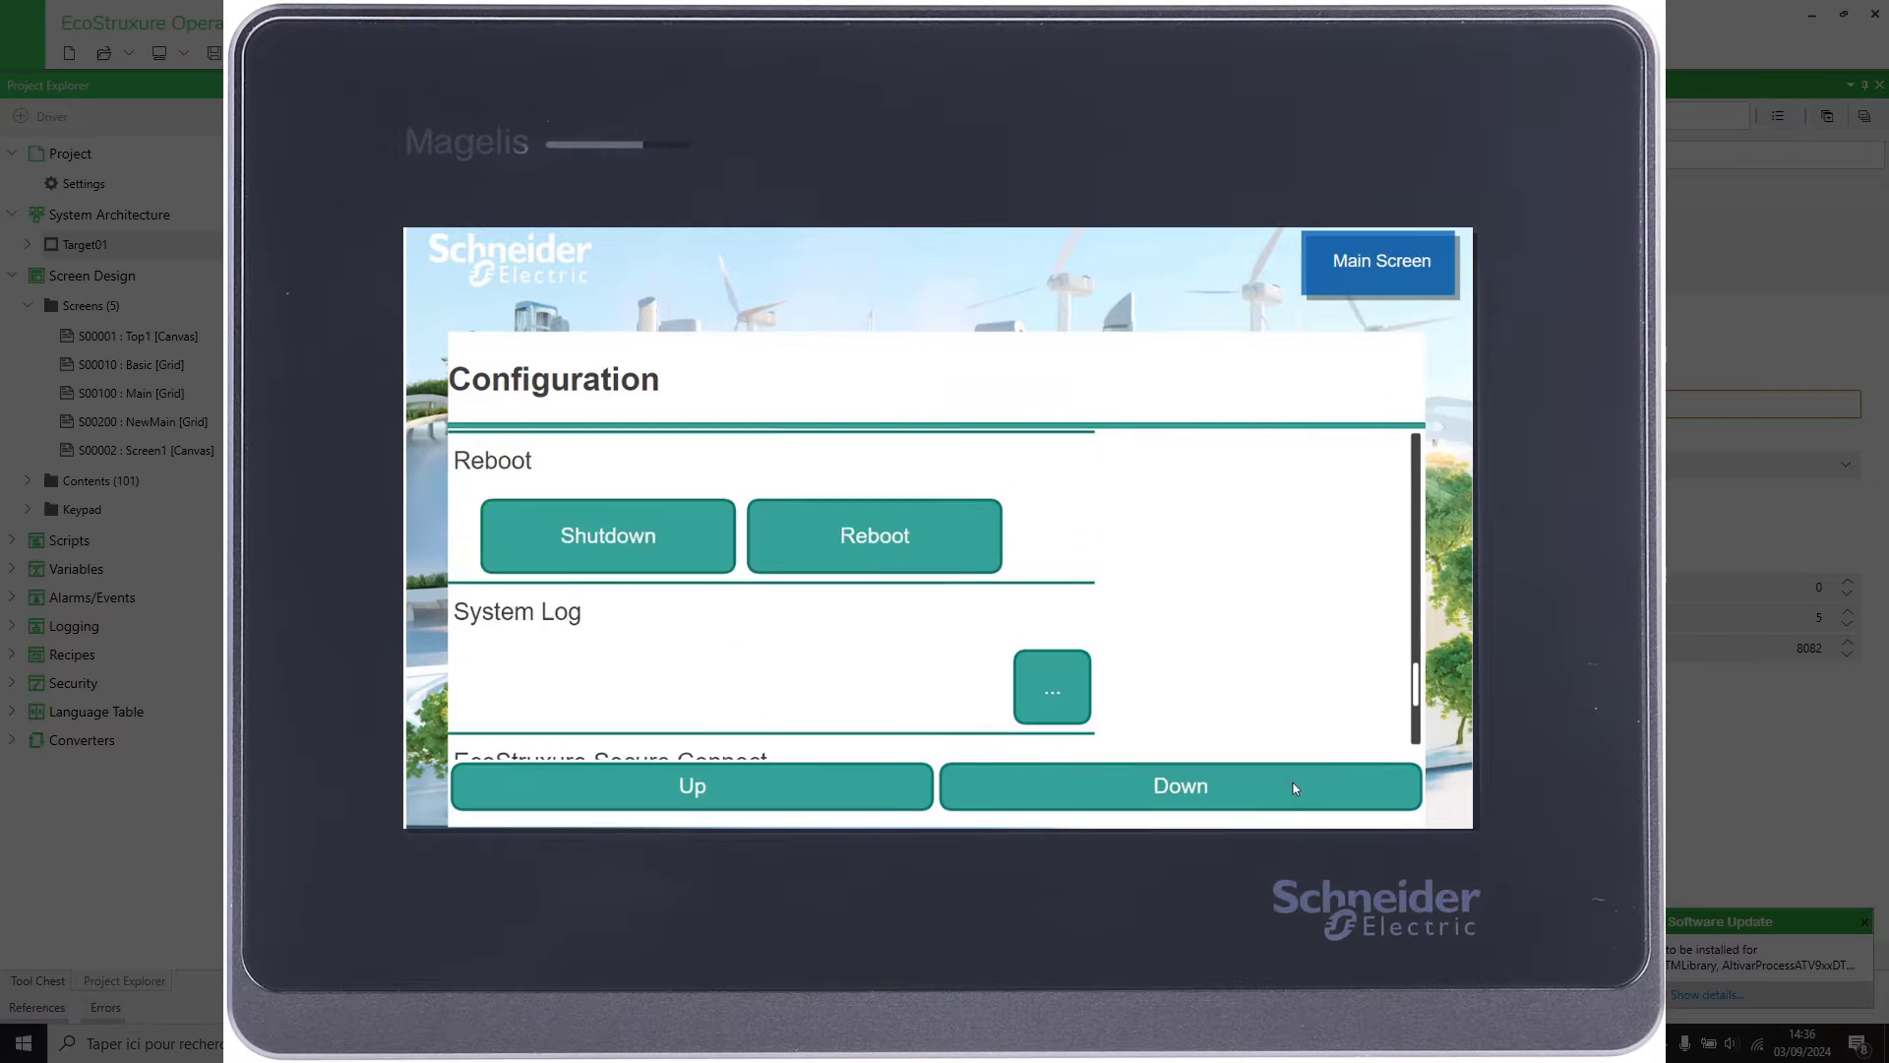
{"action": "left_click", "coordinate": [1294, 789]}
{"action": "left_click", "coordinate": [618, 710]}
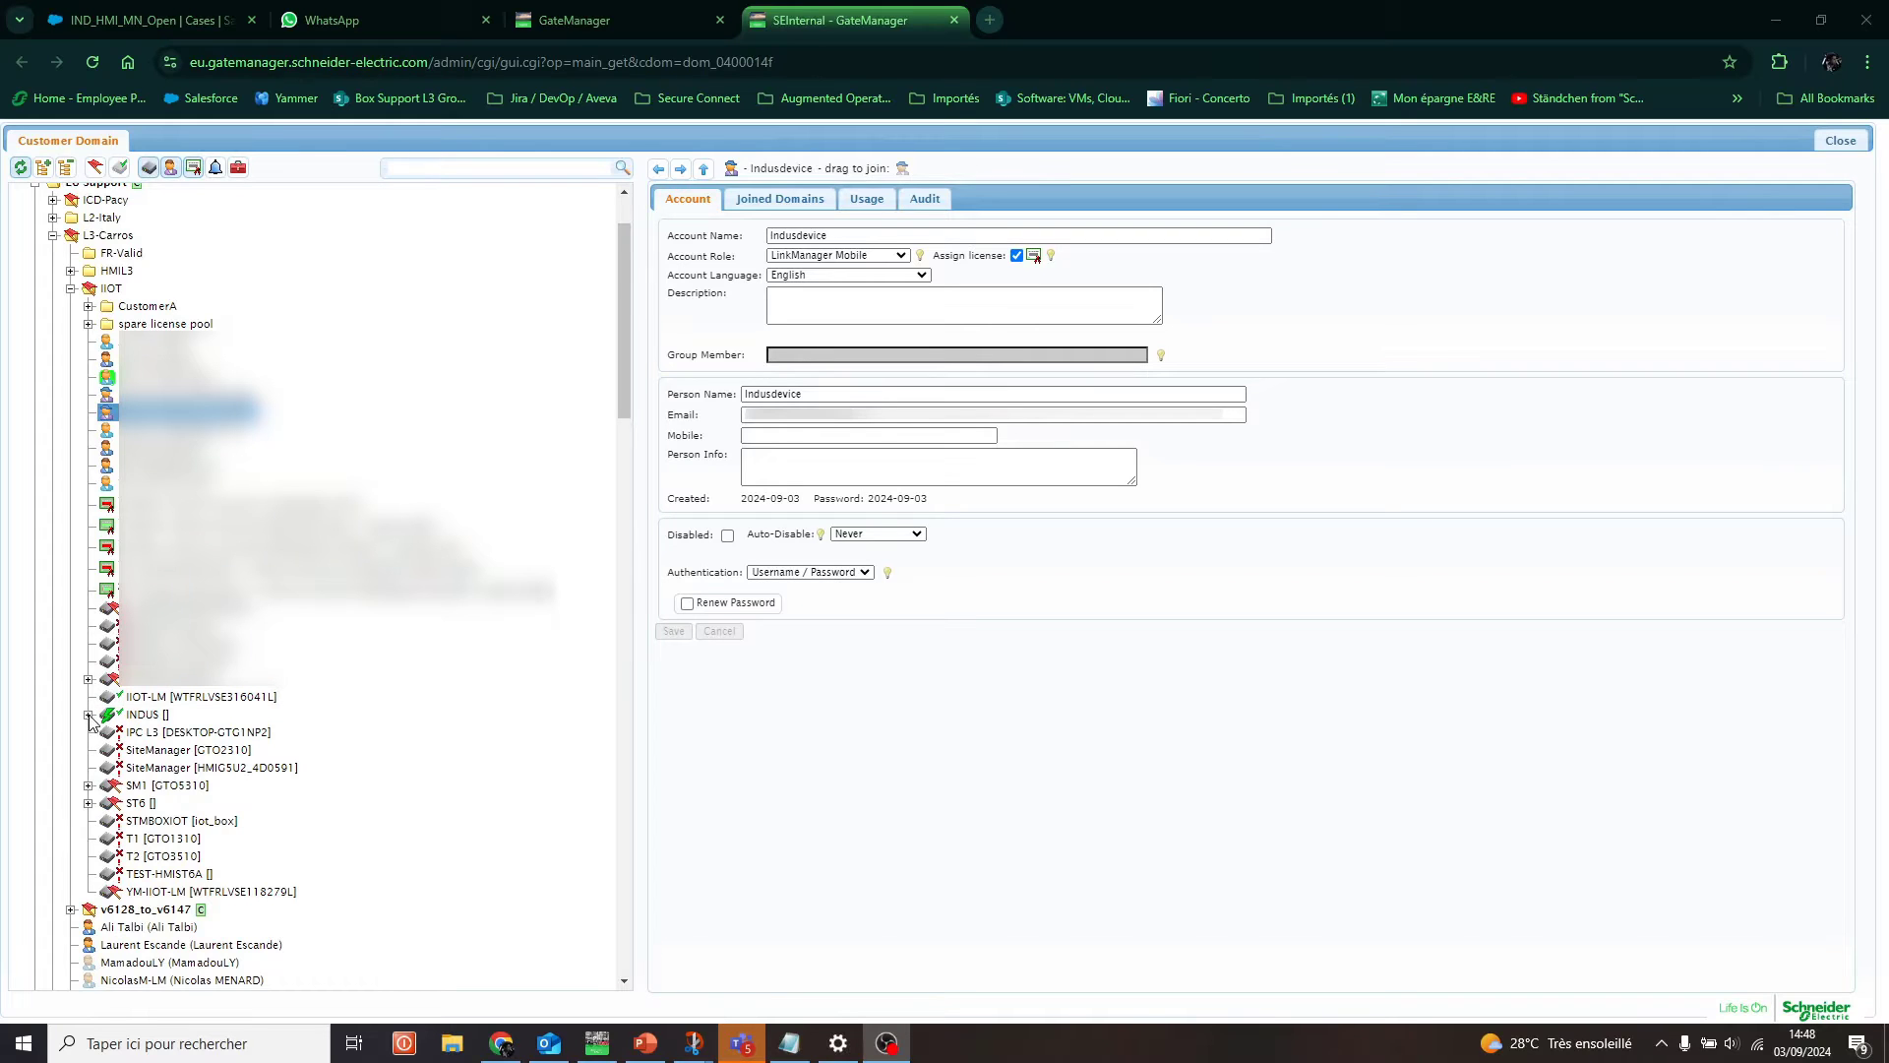
Expand INDUS to list its ATV, Full Access and Web viewer agents, and show its Appliance details.
{"action": "left_click", "coordinate": [89, 714]}
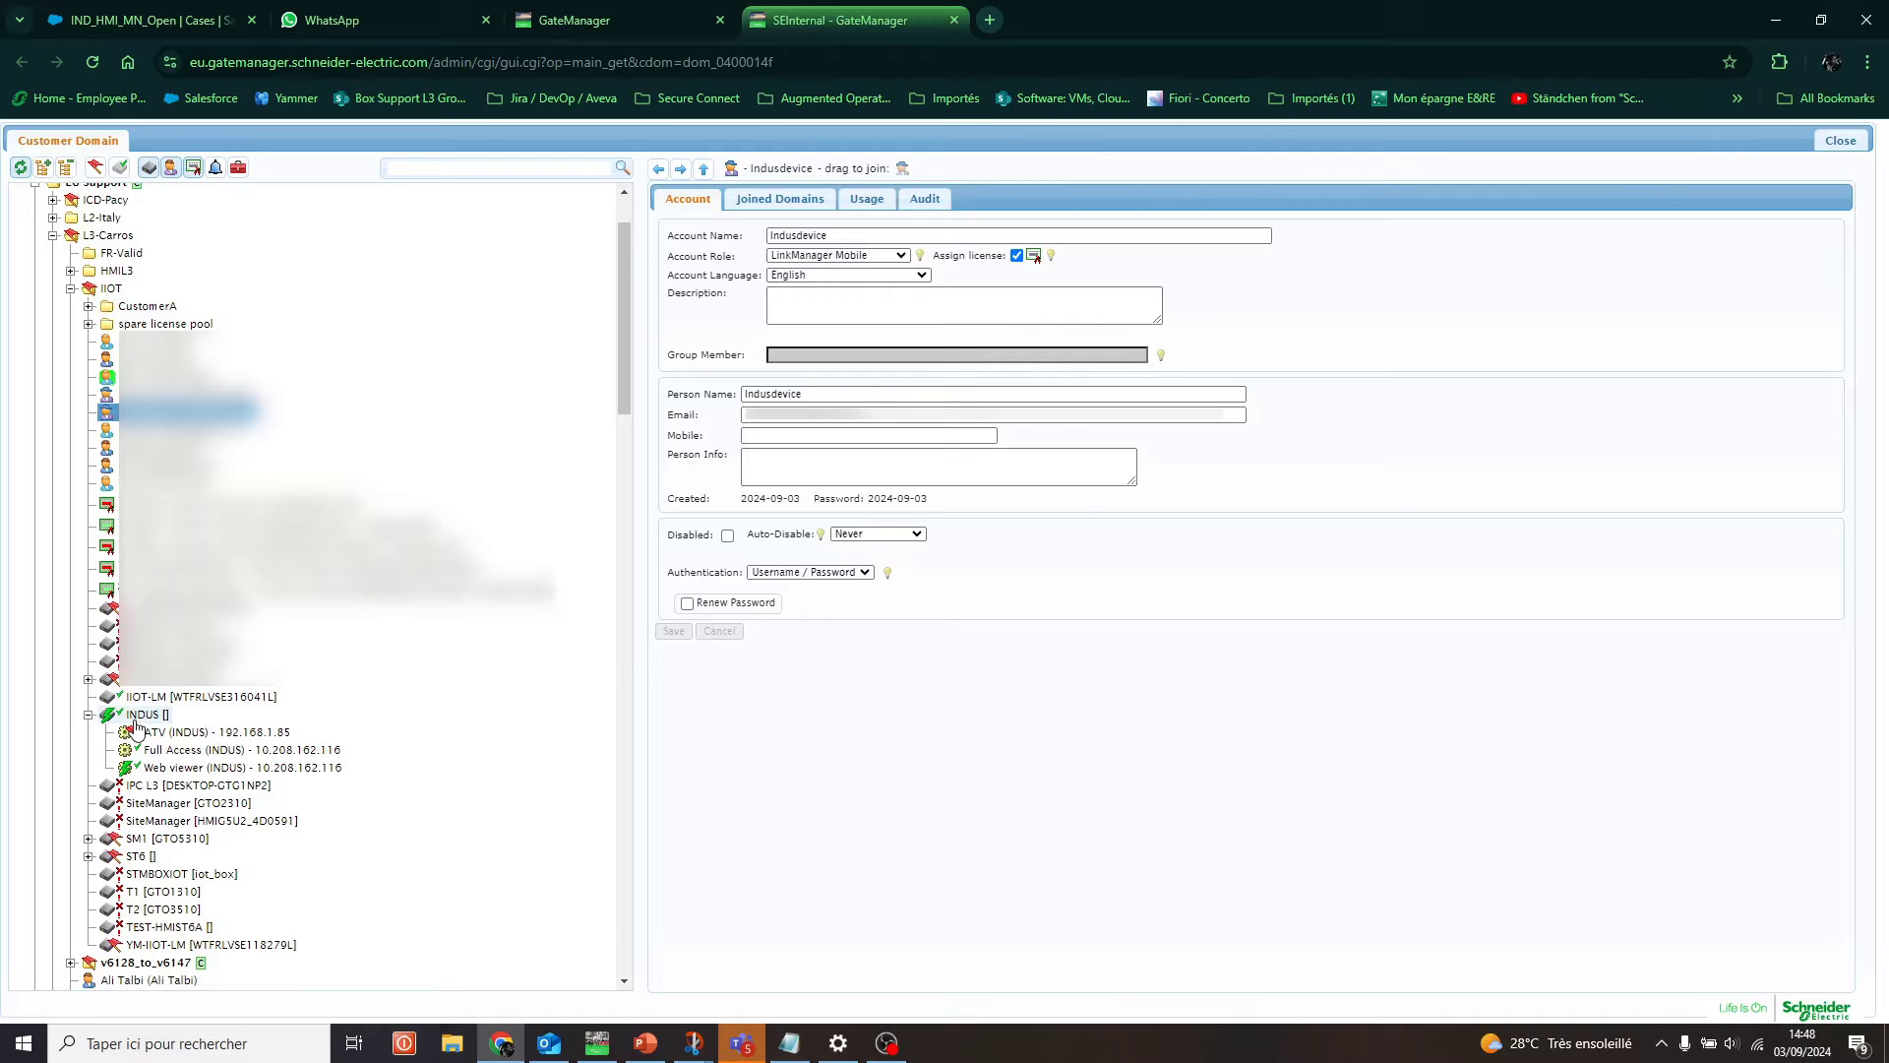
{"action": "left_click", "coordinate": [133, 722]}
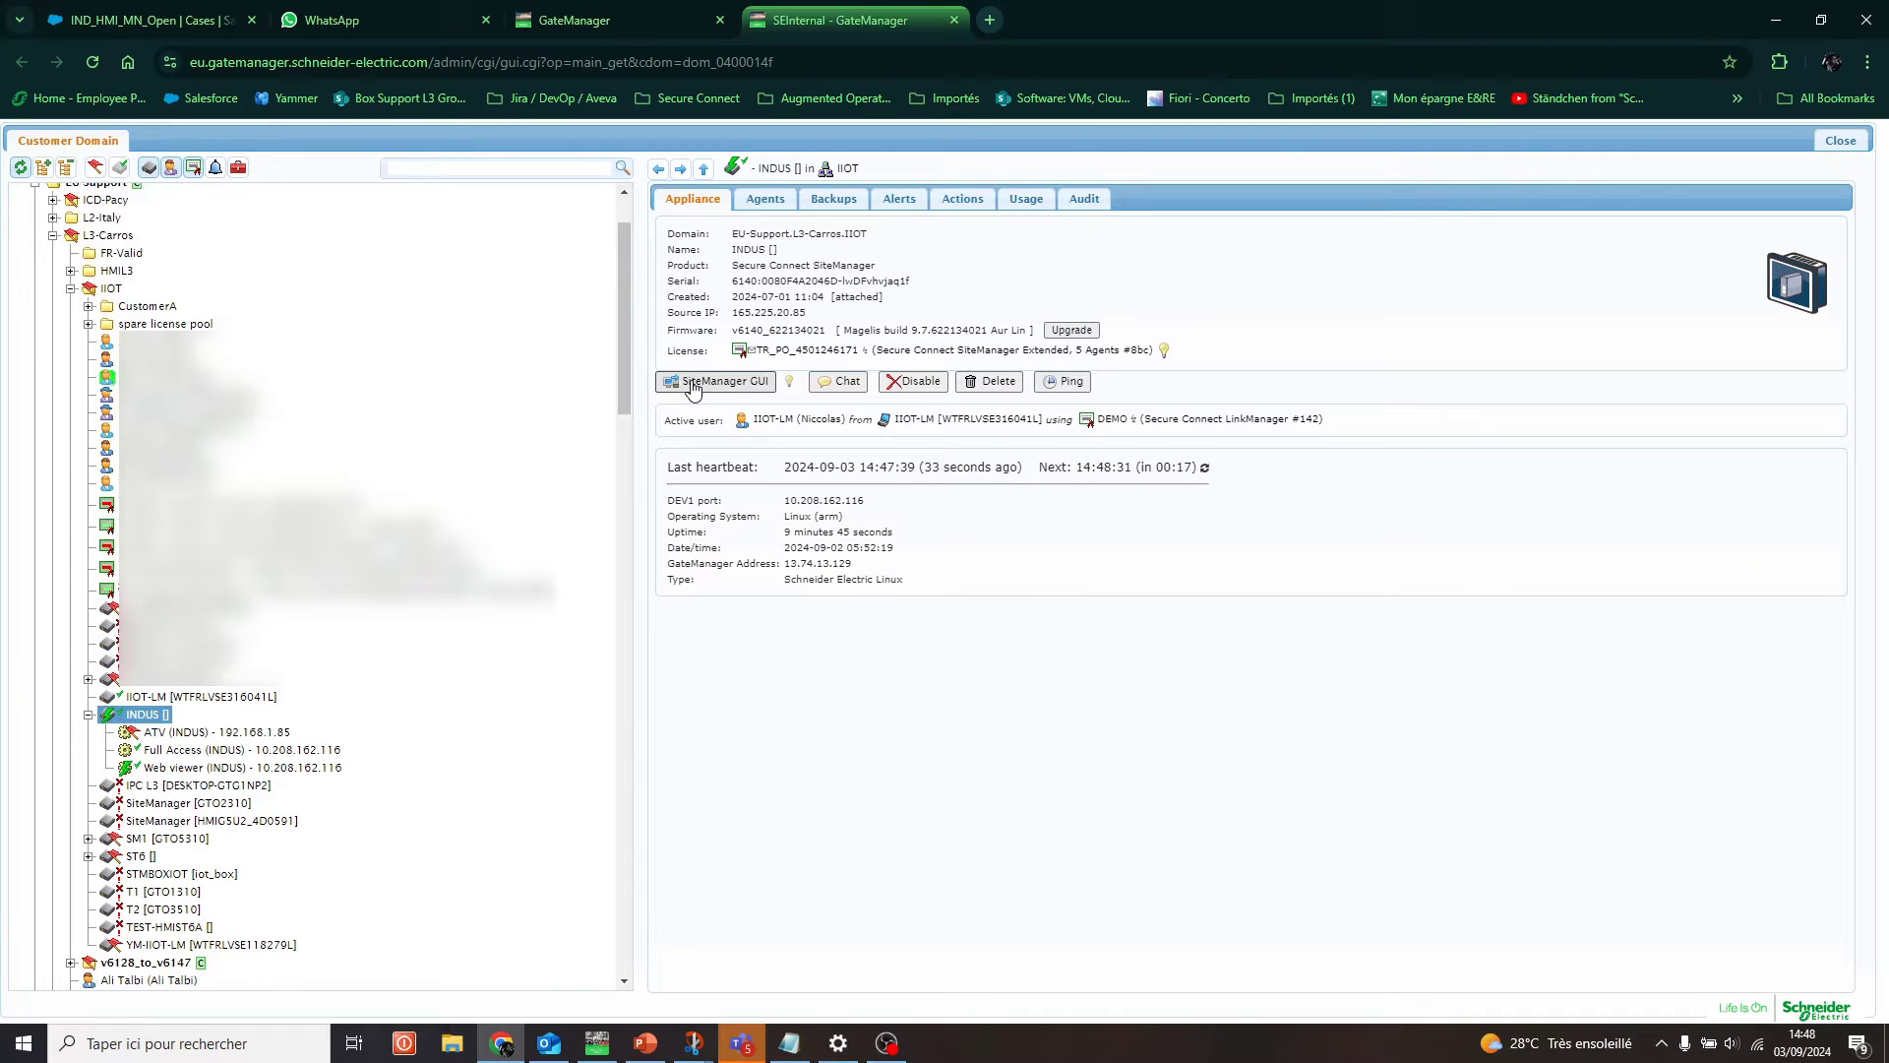
Open the INDUS SiteManager's Web viewer agent setup, showing PC:8082 and path webviewer/index.html.
{"action": "left_click", "coordinate": [693, 386]}
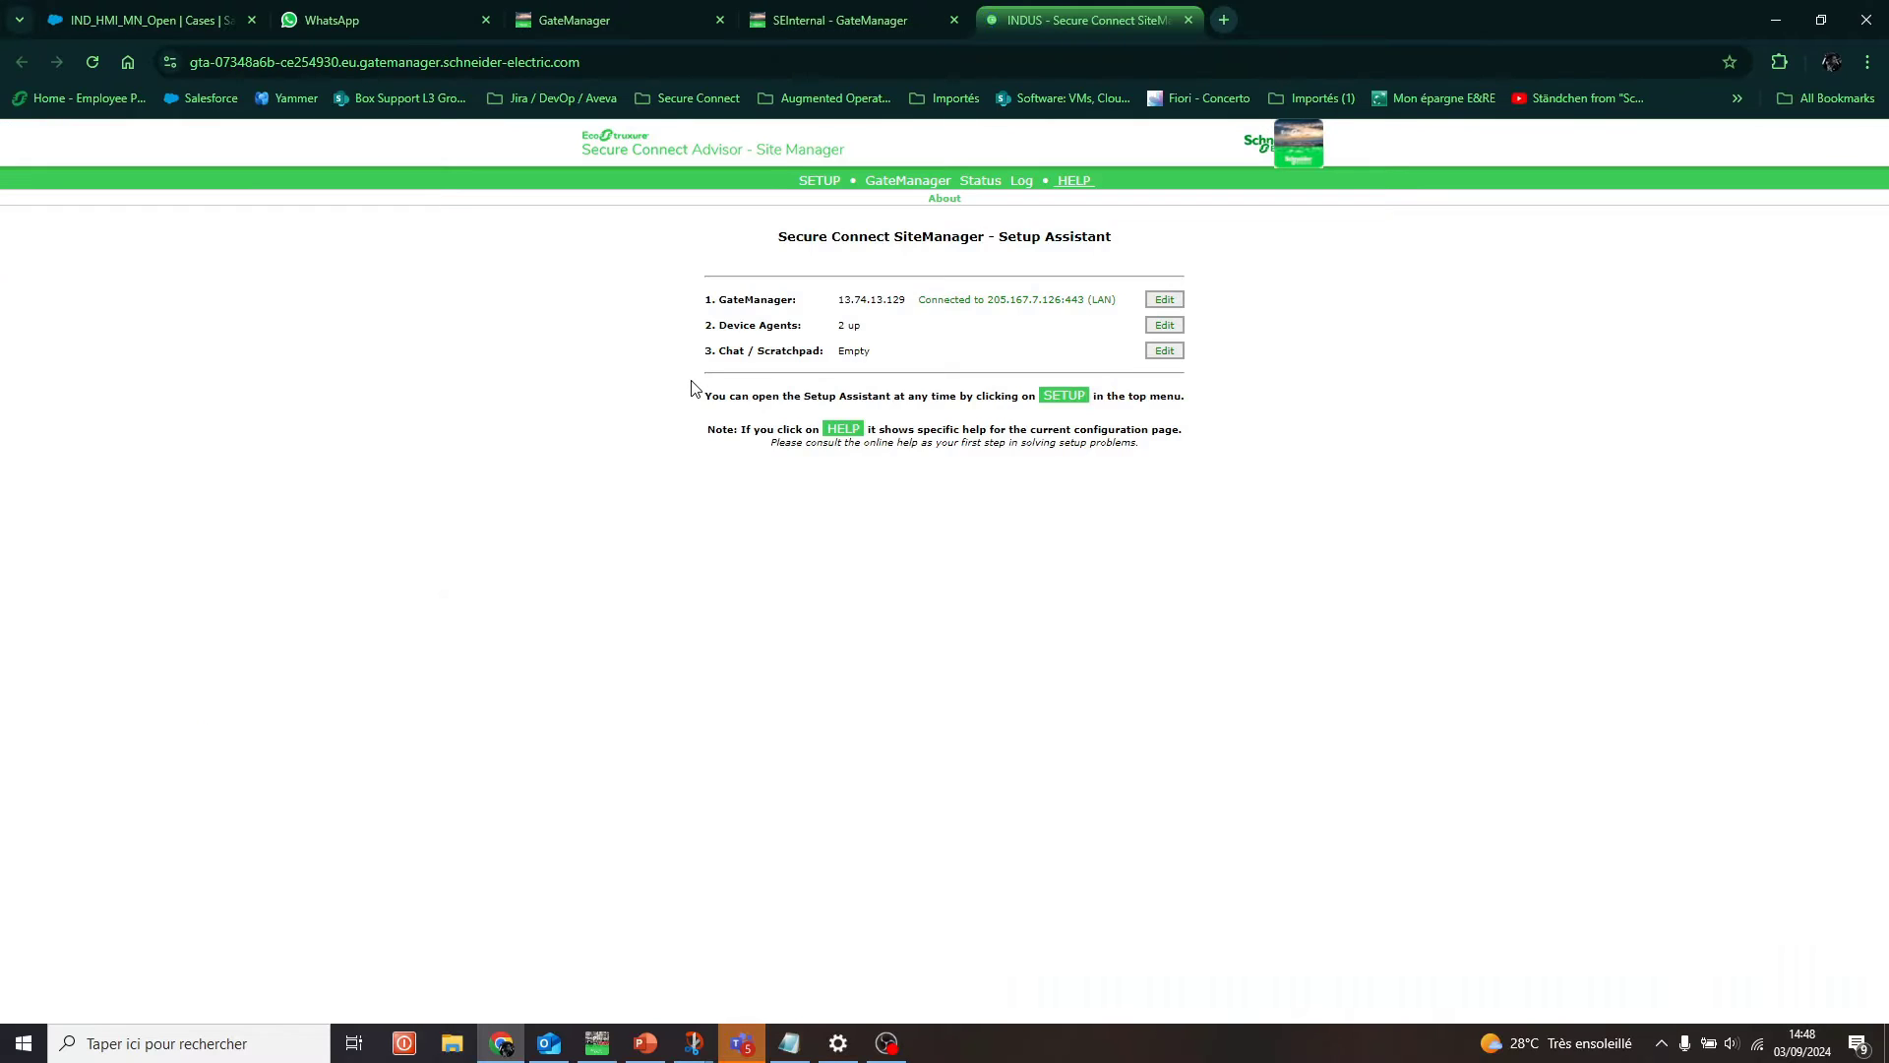
{"action": "left_click", "coordinate": [1164, 329]}
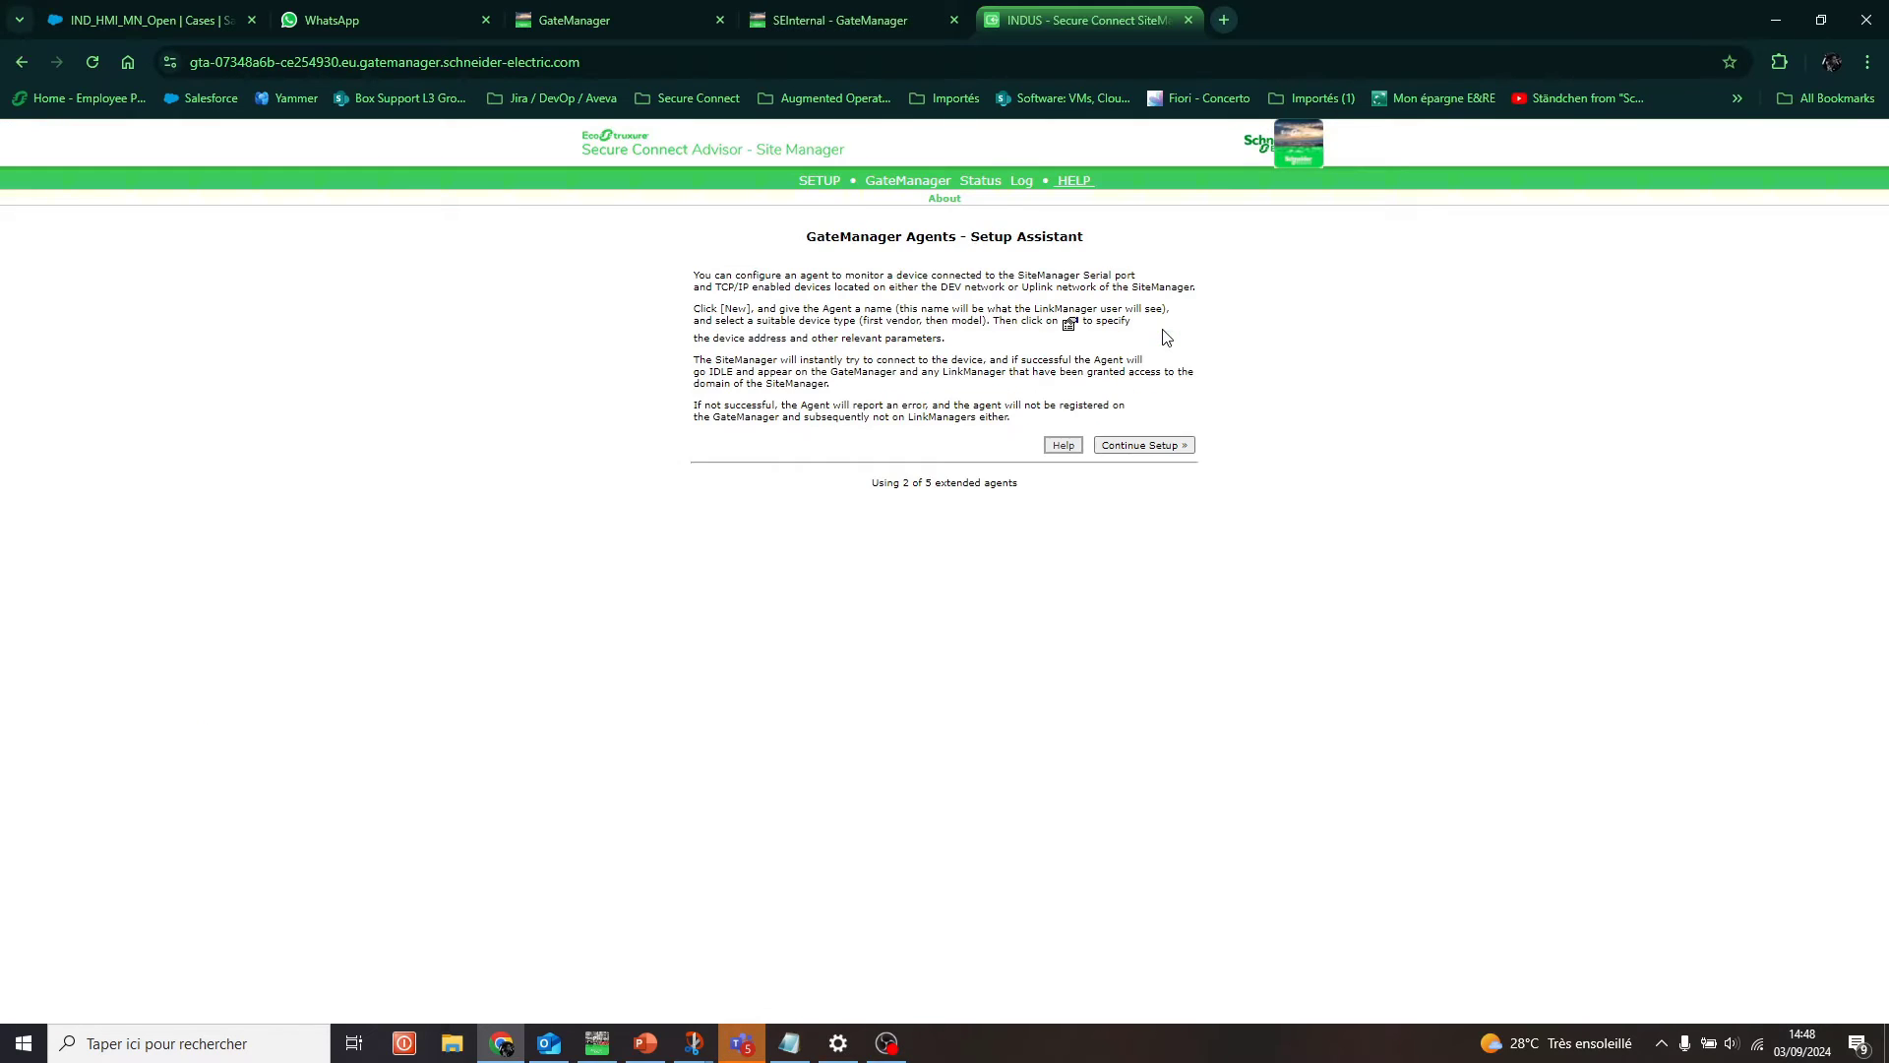
{"action": "left_click_drag", "start_coordinate": [693, 555], "coordinate": [567, 556]}
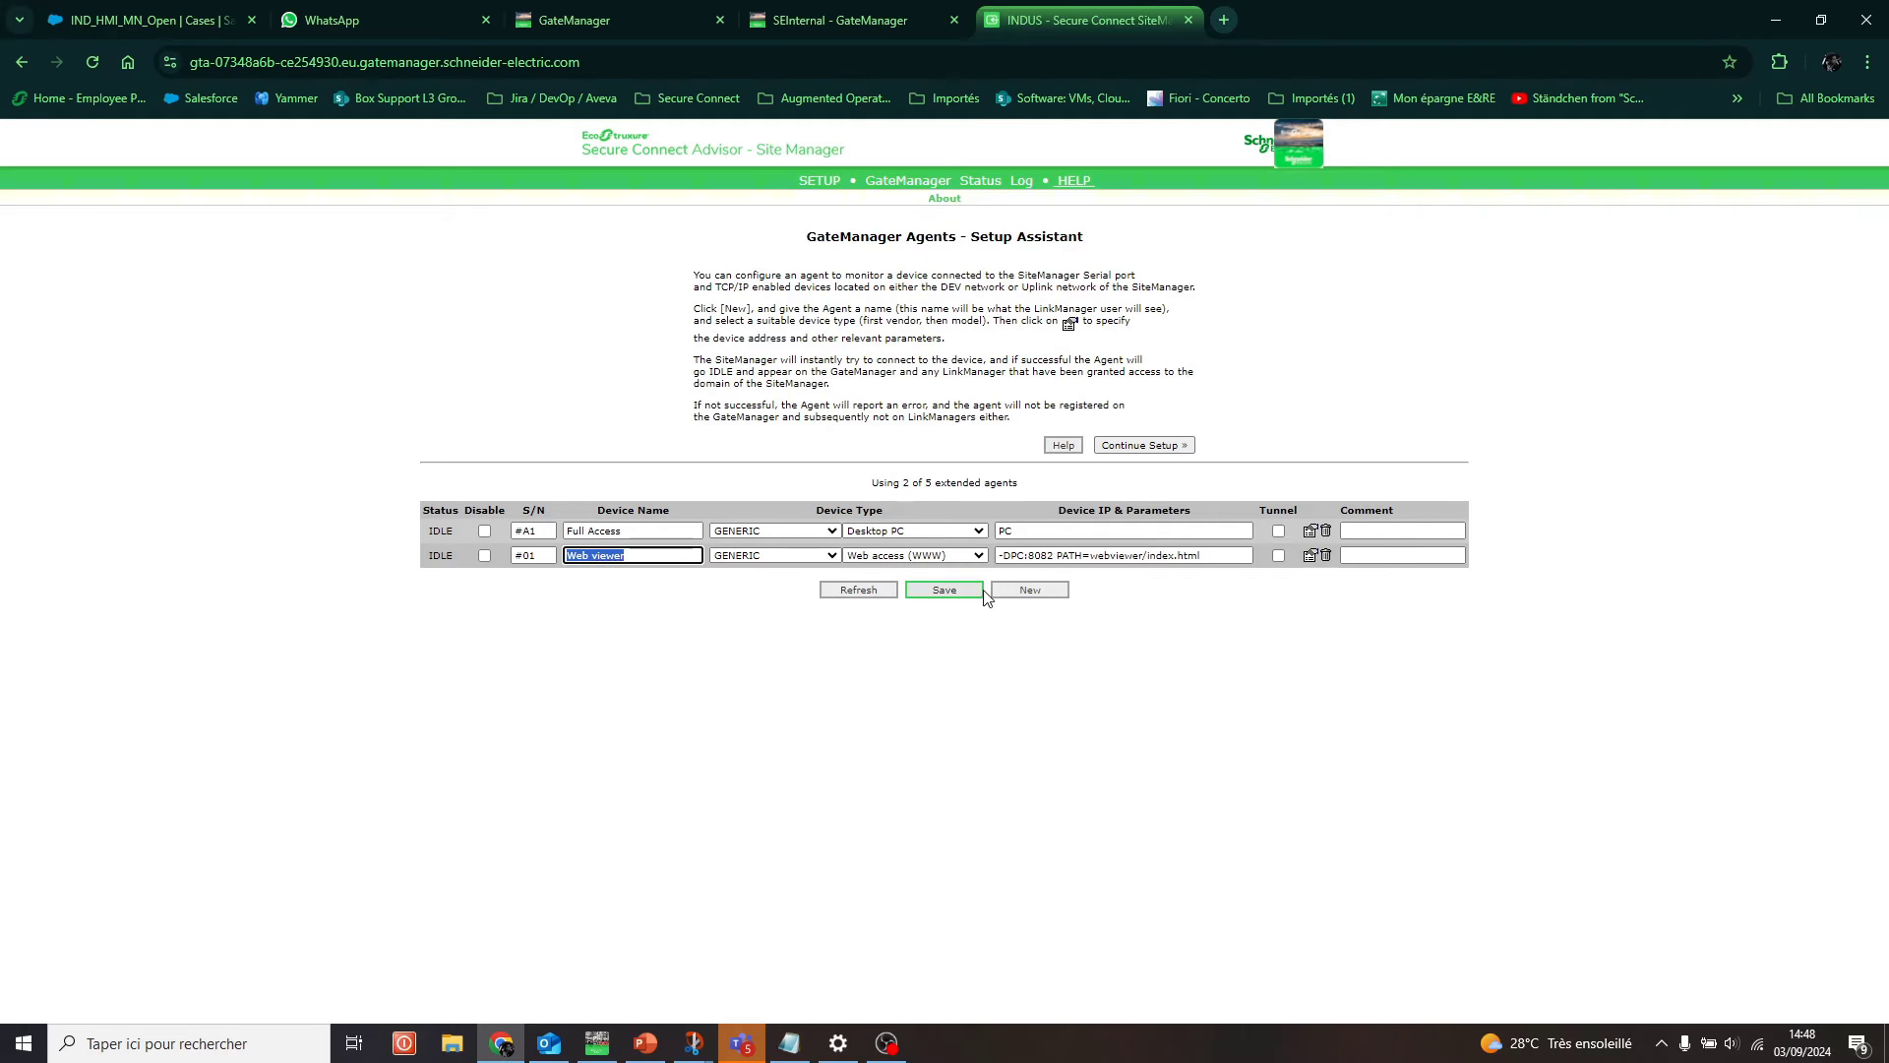
{"action": "left_click", "coordinate": [1311, 555]}
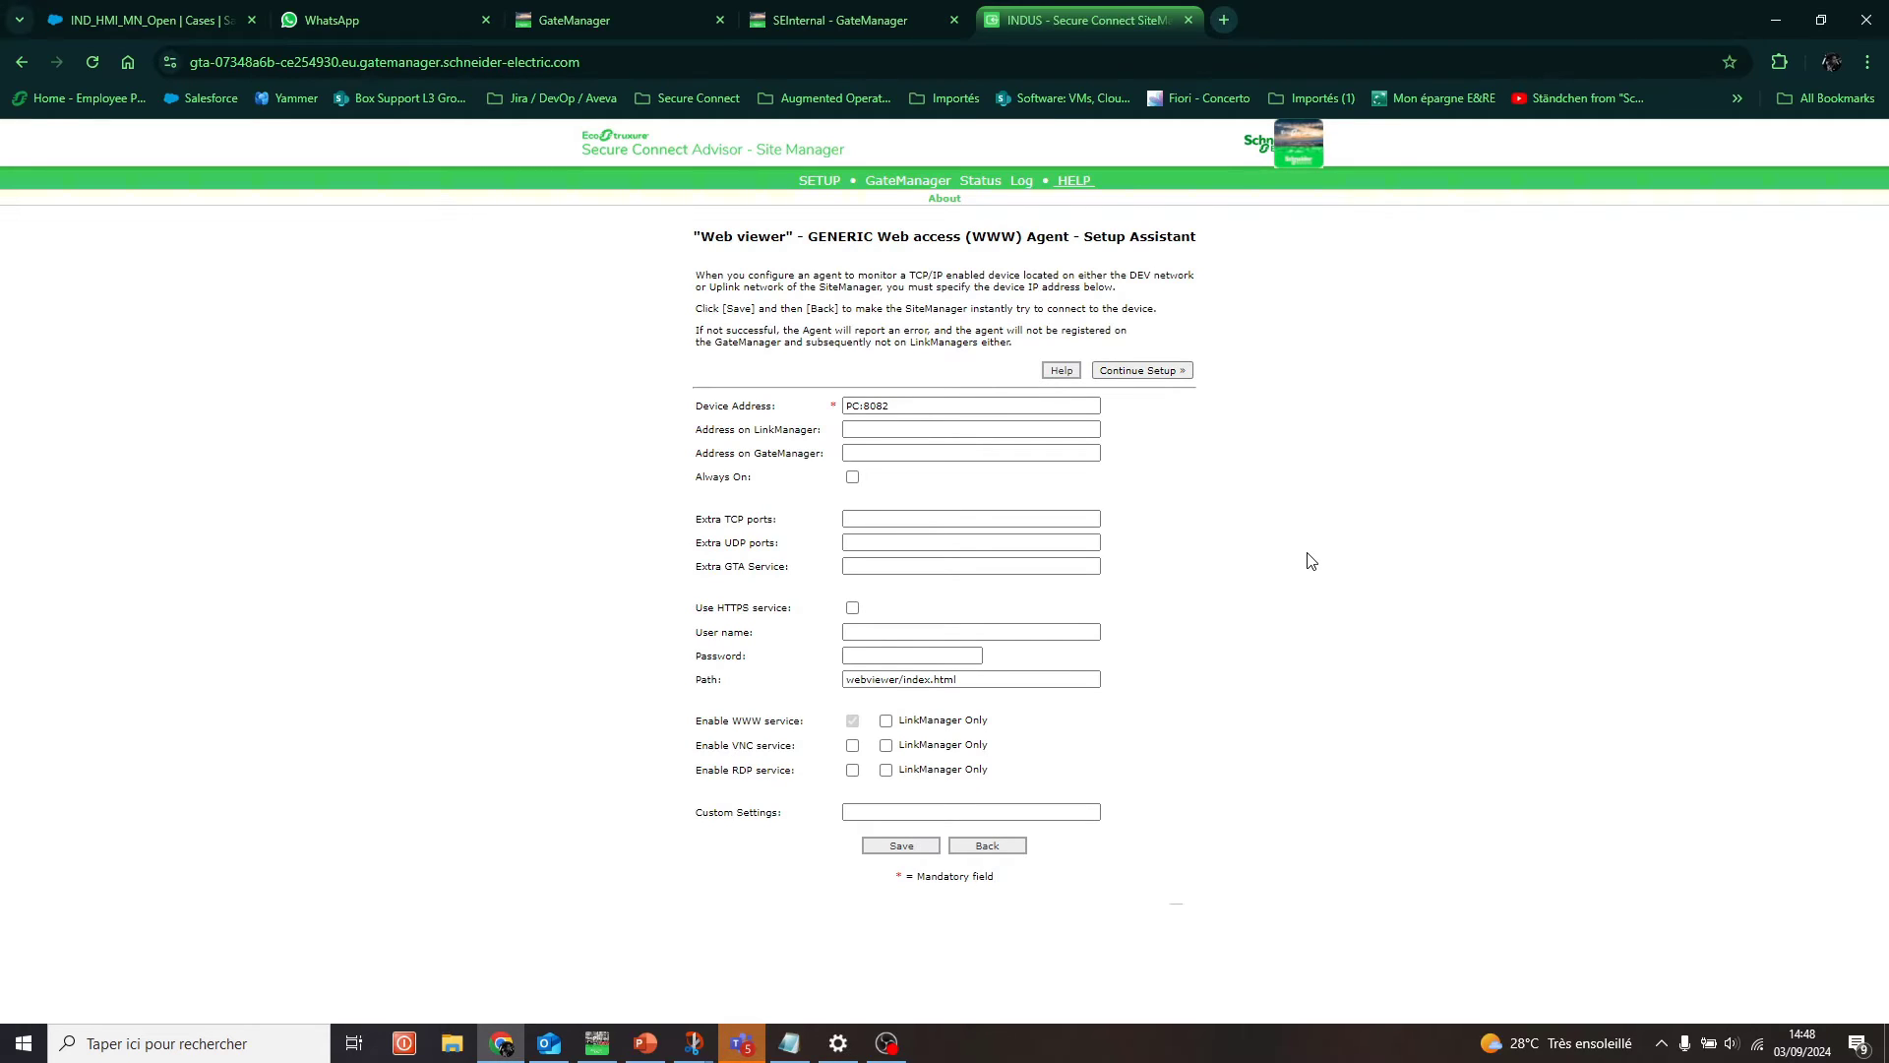
{"action": "left_click_drag", "start_coordinate": [957, 680], "coordinate": [826, 691]}
{"action": "left_click", "coordinate": [1002, 856]}
Close the SiteManager page and start a new account in the IIOT domain.
{"action": "left_click", "coordinate": [1002, 854]}
{"action": "key", "text": "ctrl+w"}
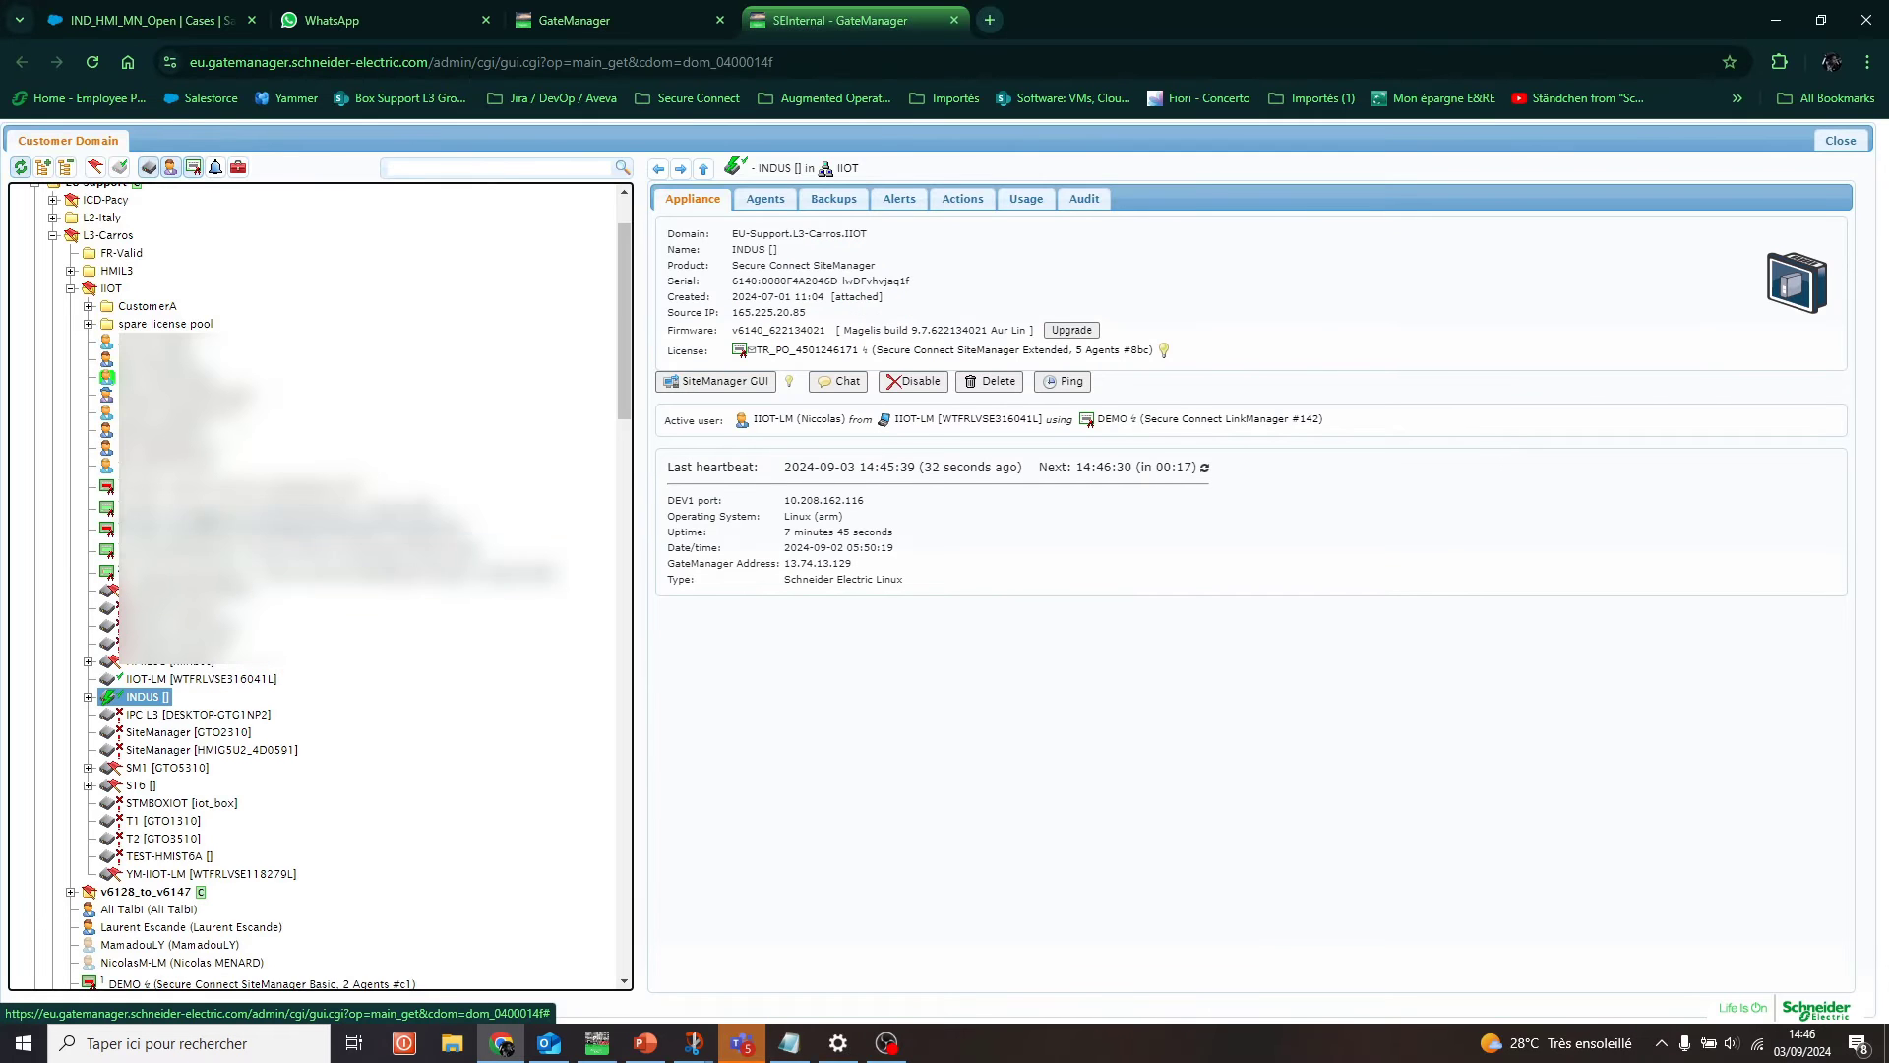
{"action": "left_click", "coordinate": [109, 288]}
{"action": "right_click", "coordinate": [108, 291]}
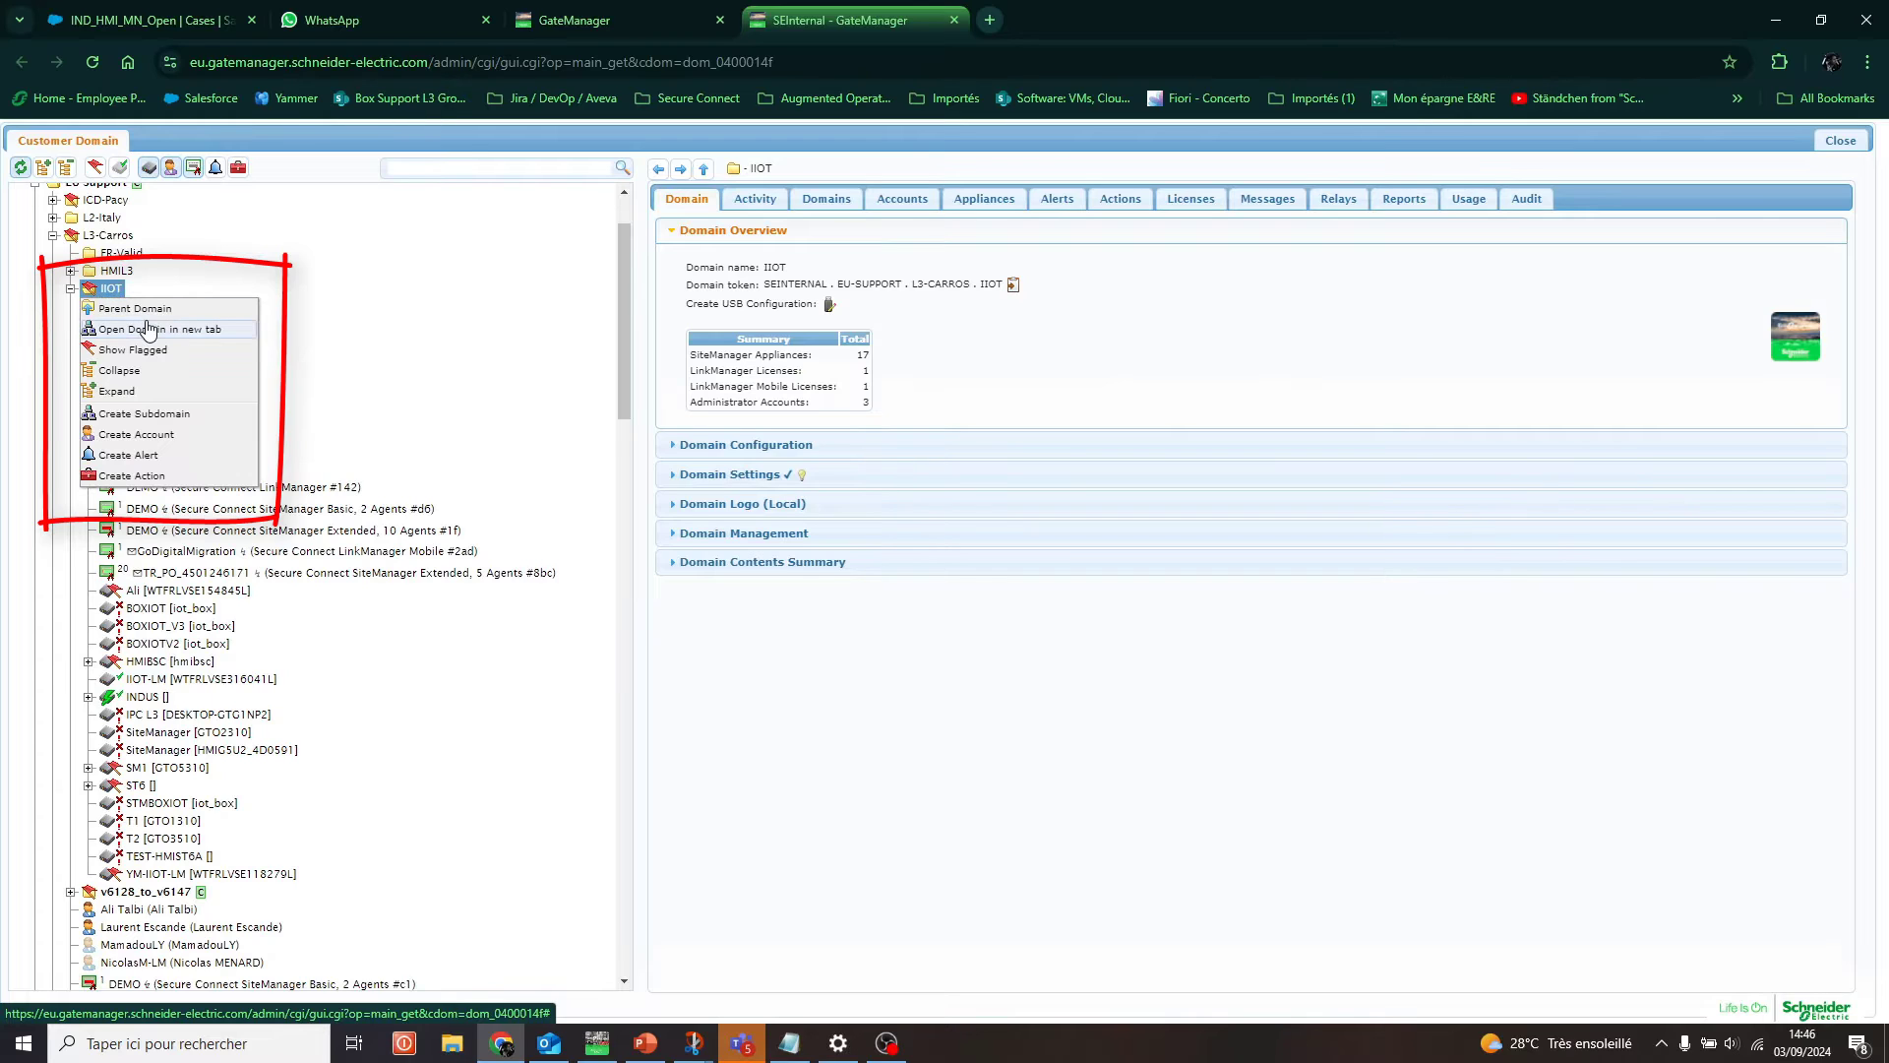
{"action": "left_click", "coordinate": [148, 436]}
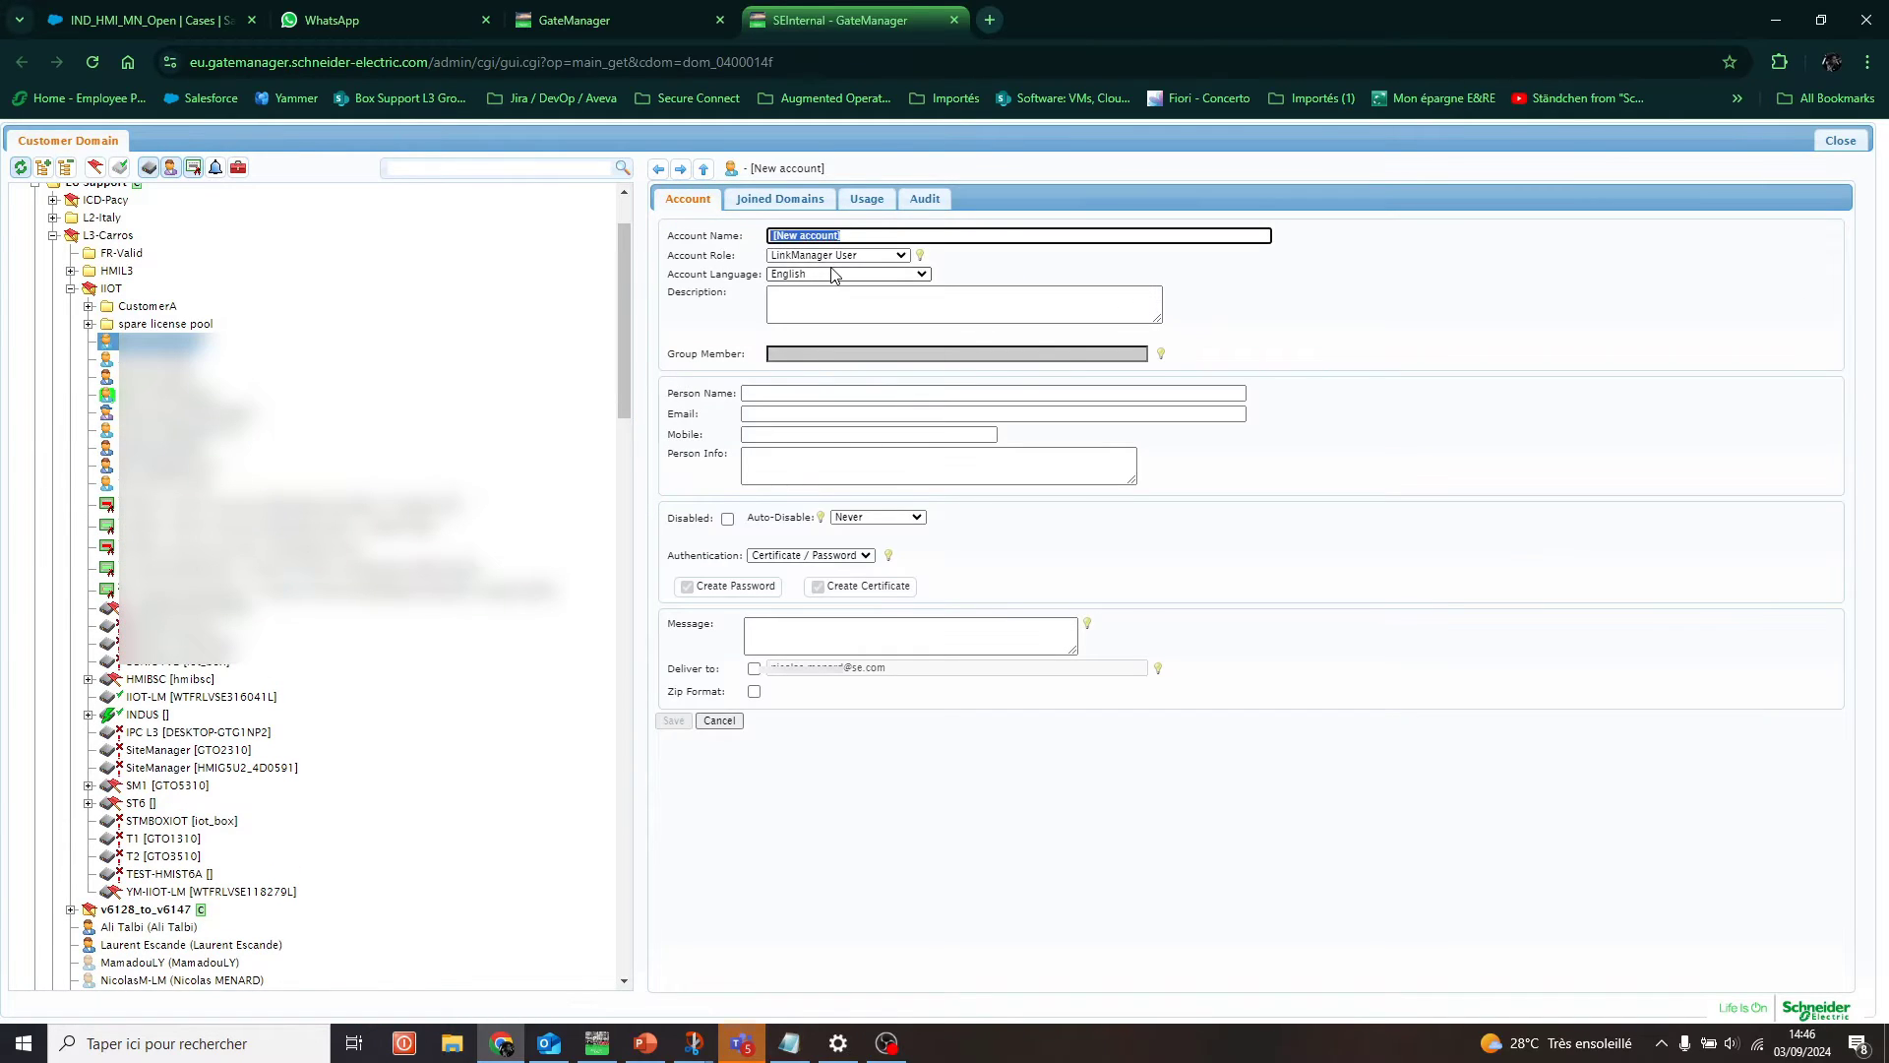
{"action": "type", "text": "Indusdevice"}
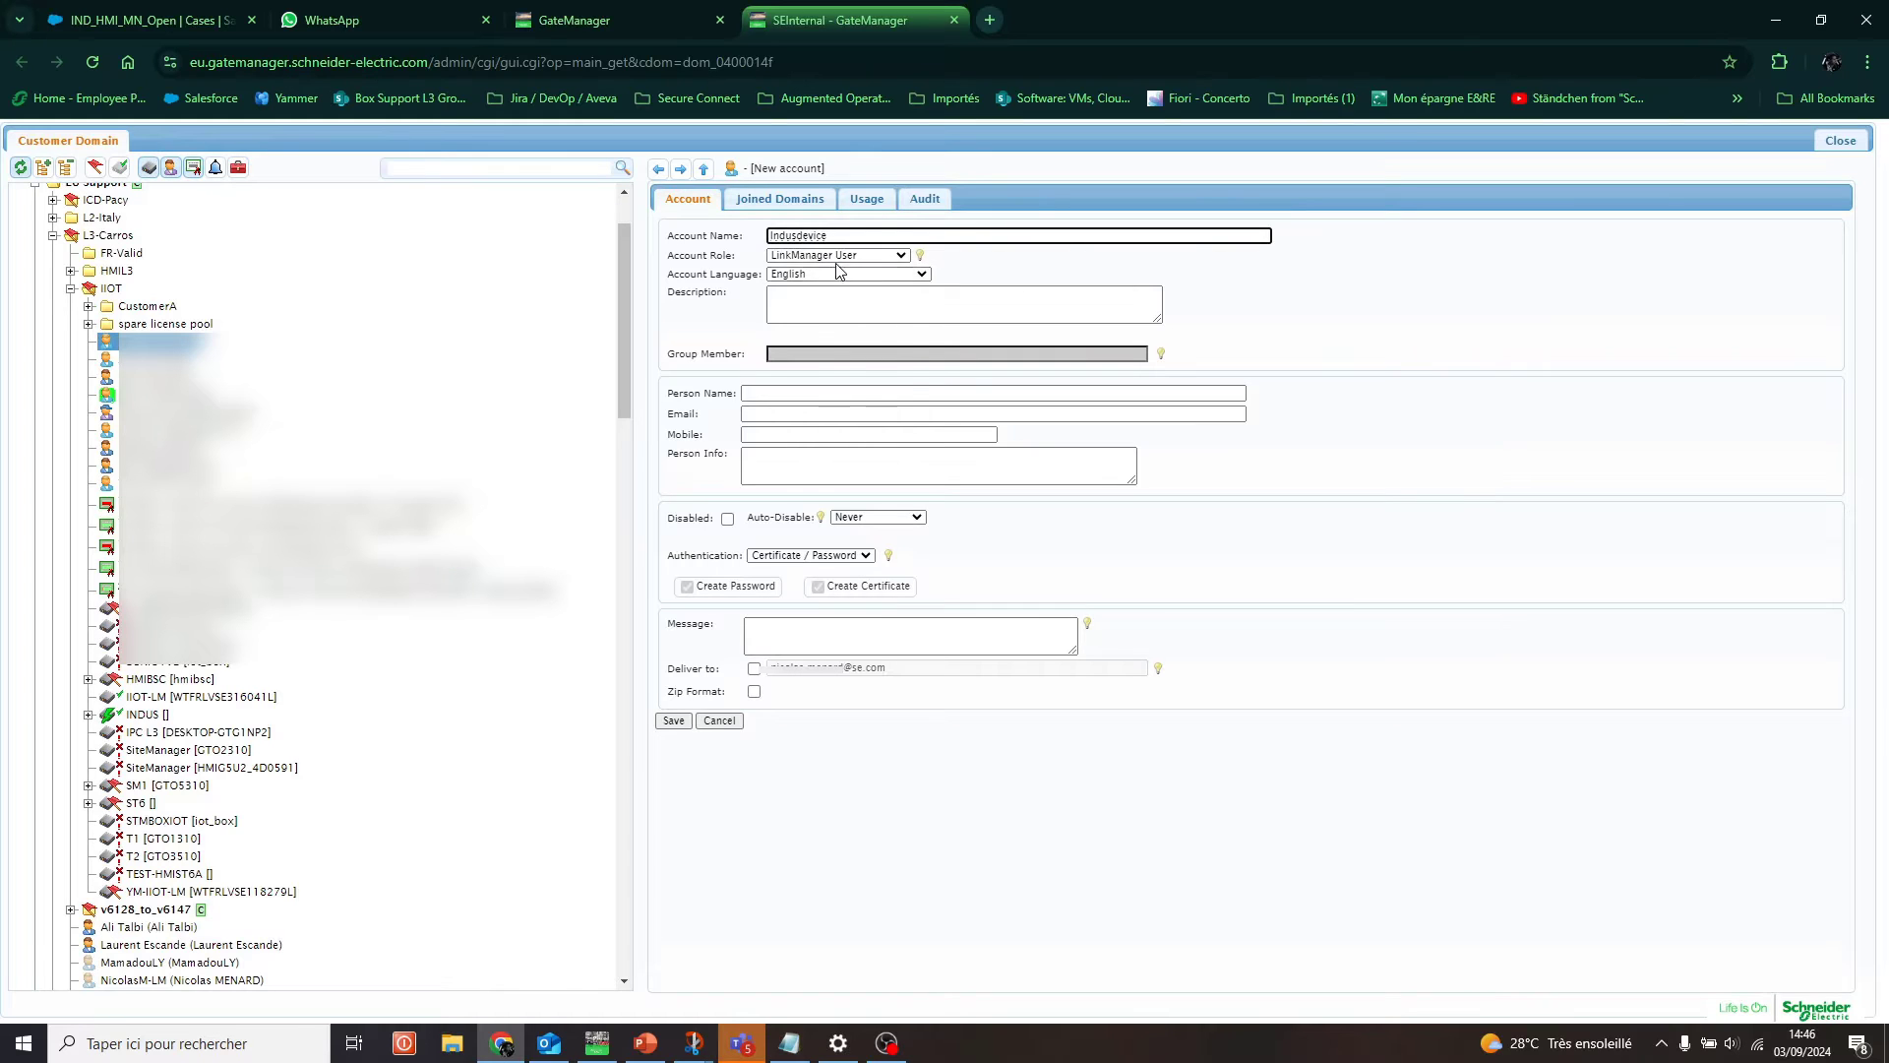
Give the new account the LinkManager Mobile role with a license, and name it Indusdevice.
{"action": "left_click", "coordinate": [834, 254]}
{"action": "left_click", "coordinate": [802, 302]}
{"action": "left_click", "coordinate": [1015, 255]}
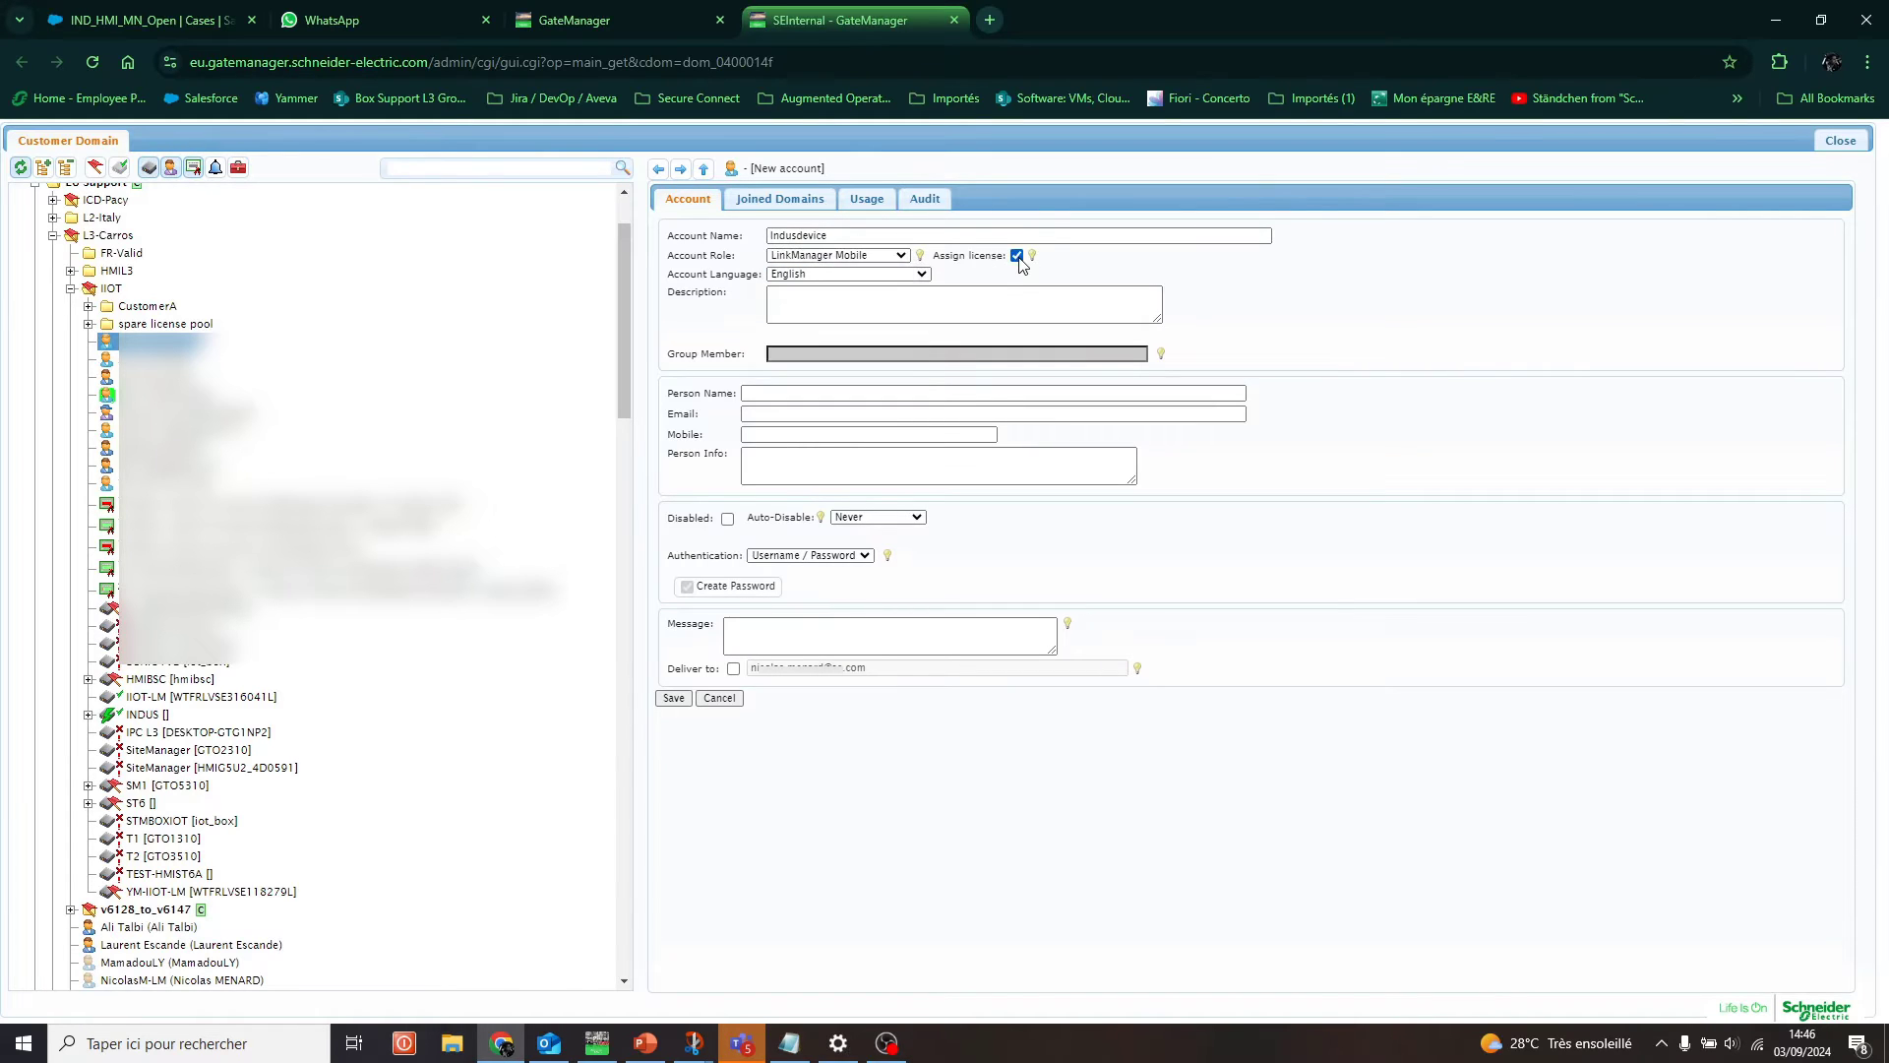
{"action": "left_click", "coordinate": [783, 392]}
{"action": "type", "text": "Indusdevice"}
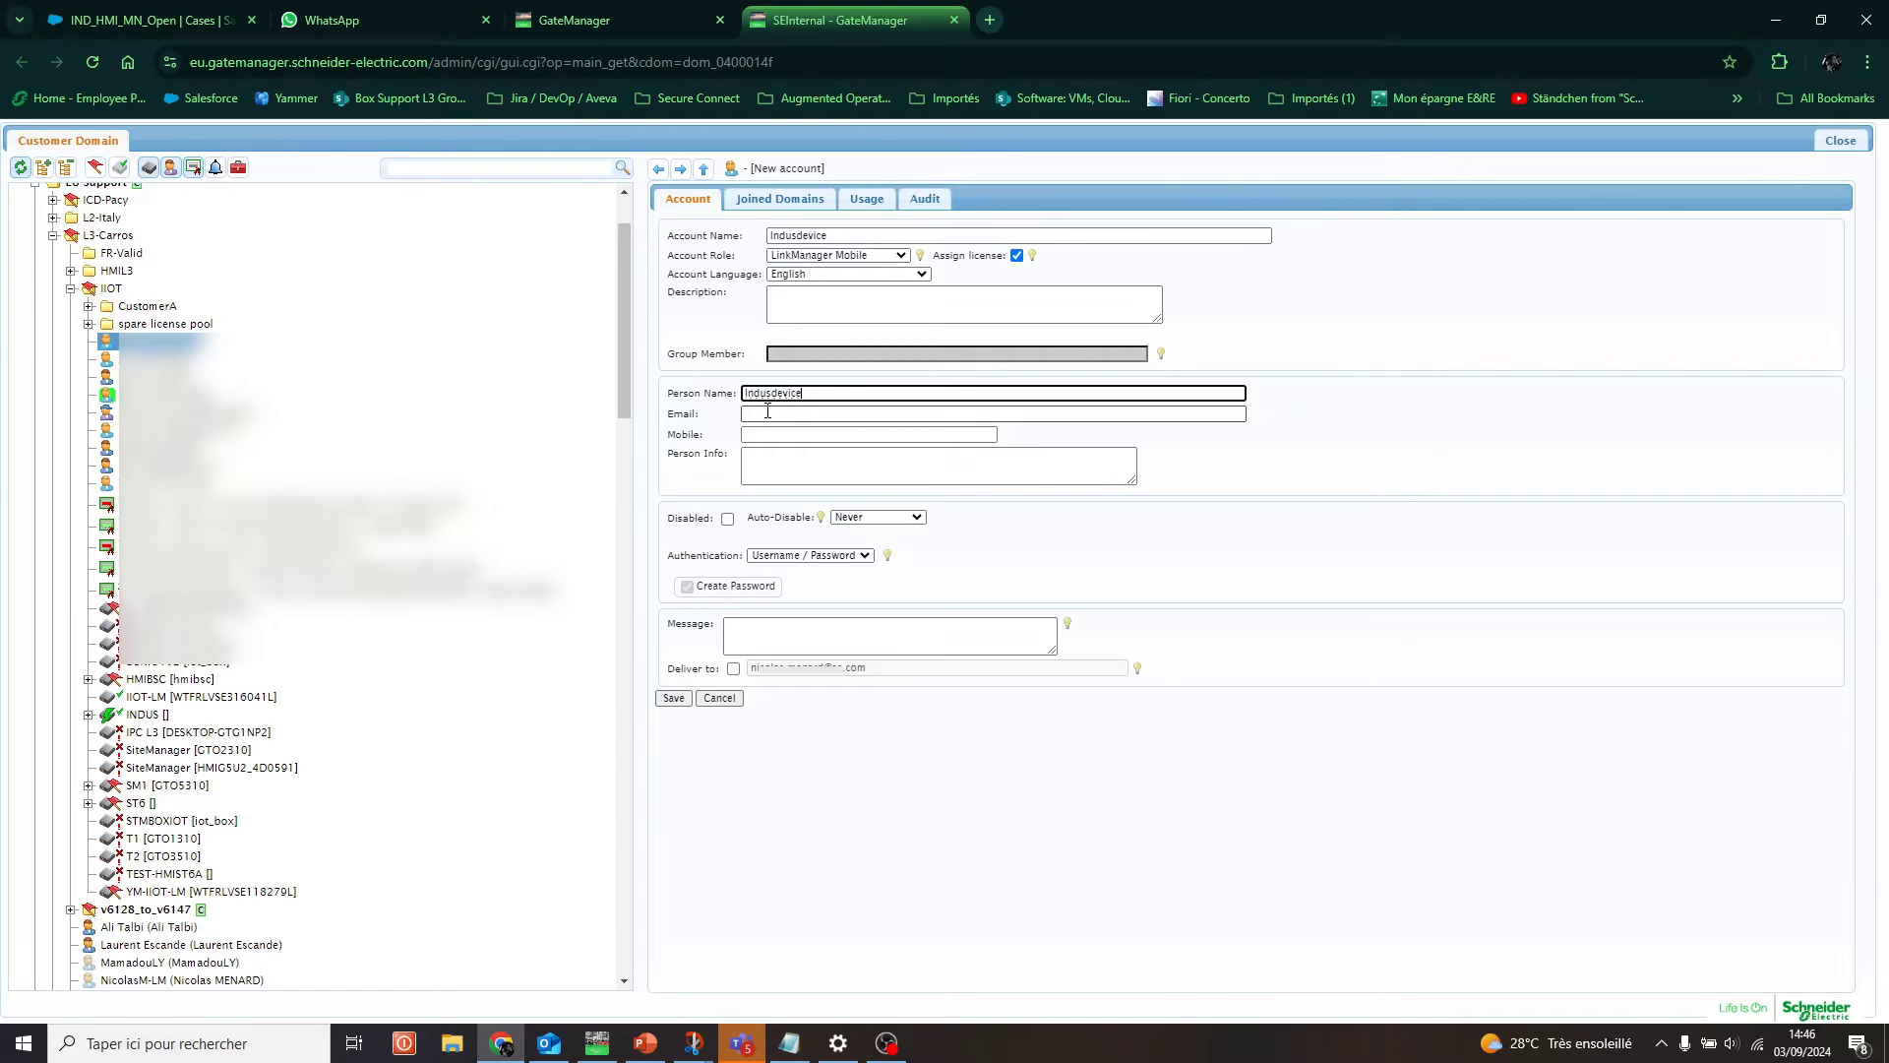
Use Username / Password authentication, then save the account and email its password.
{"action": "left_click", "coordinate": [769, 412]}
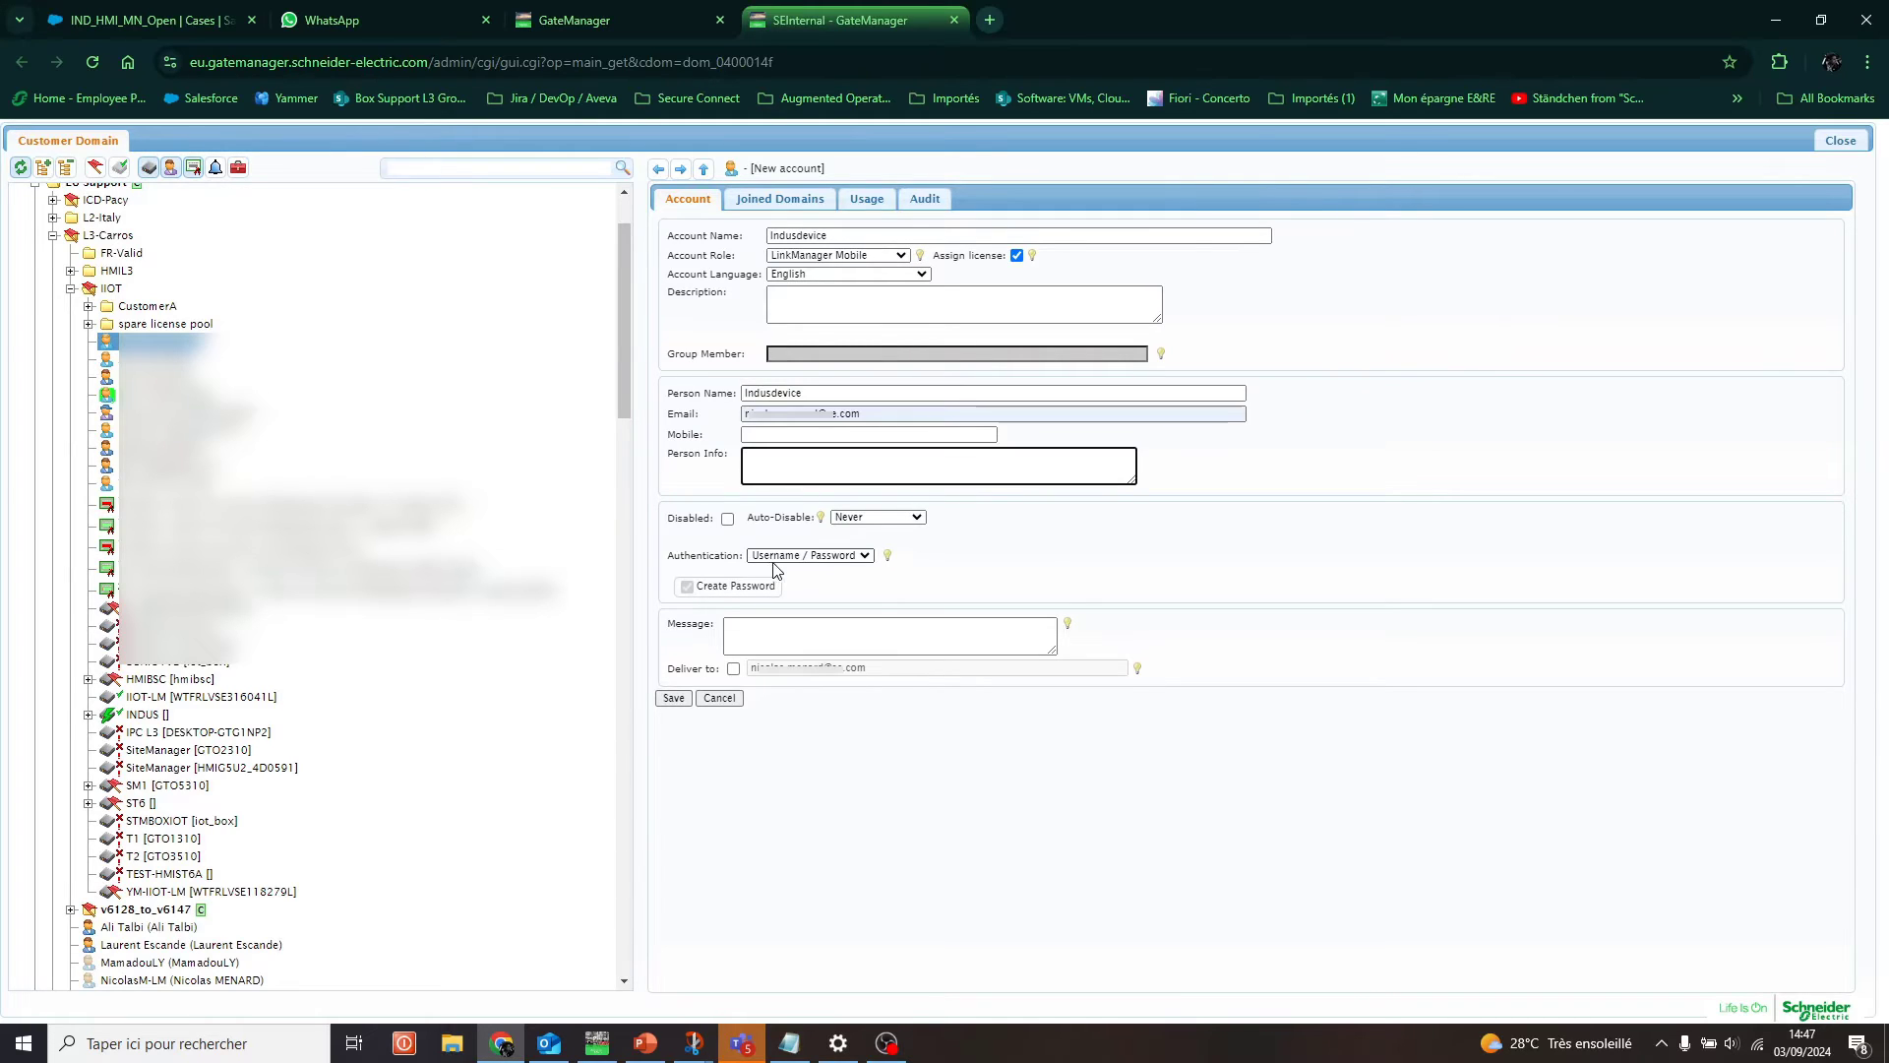
{"action": "left_click", "coordinate": [828, 450]}
{"action": "left_click", "coordinate": [810, 555]}
{"action": "left_click", "coordinate": [809, 593]}
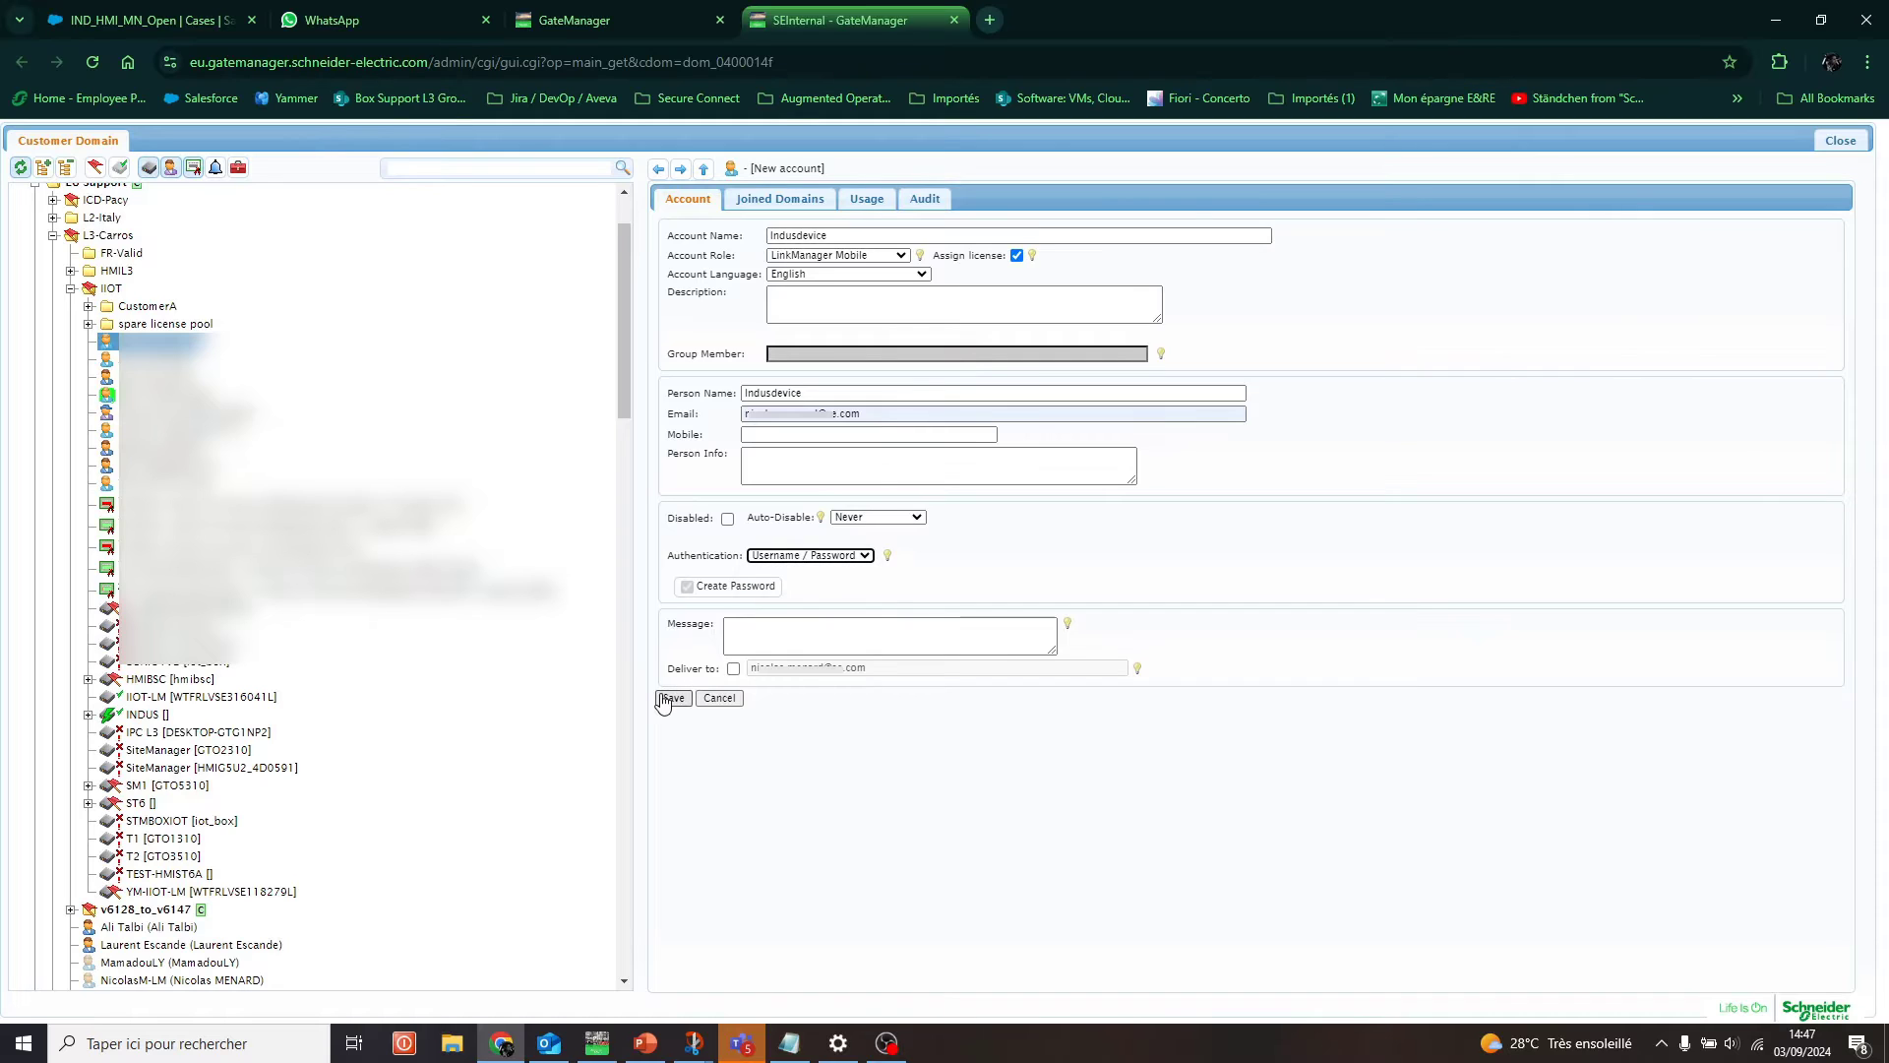
{"action": "left_click", "coordinate": [663, 701]}
{"action": "left_click", "coordinate": [664, 701]}
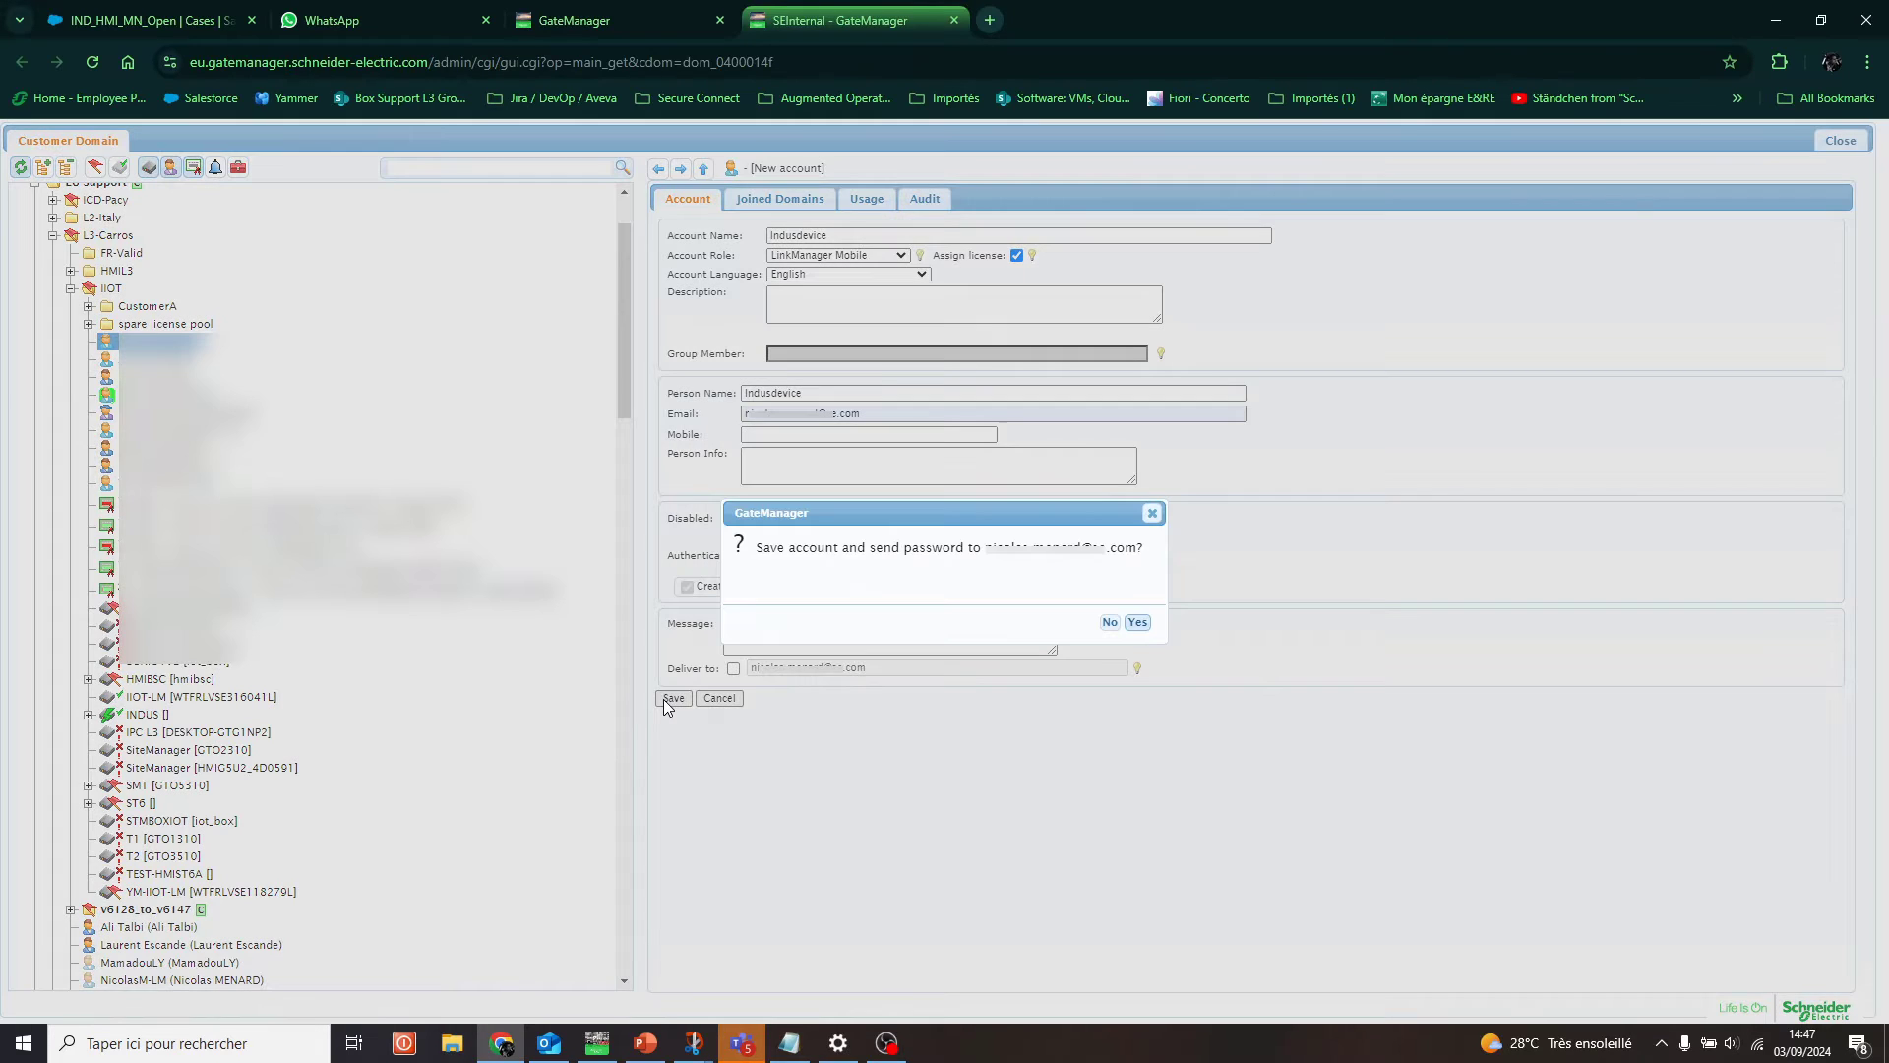
{"action": "left_click", "coordinate": [1137, 621]}
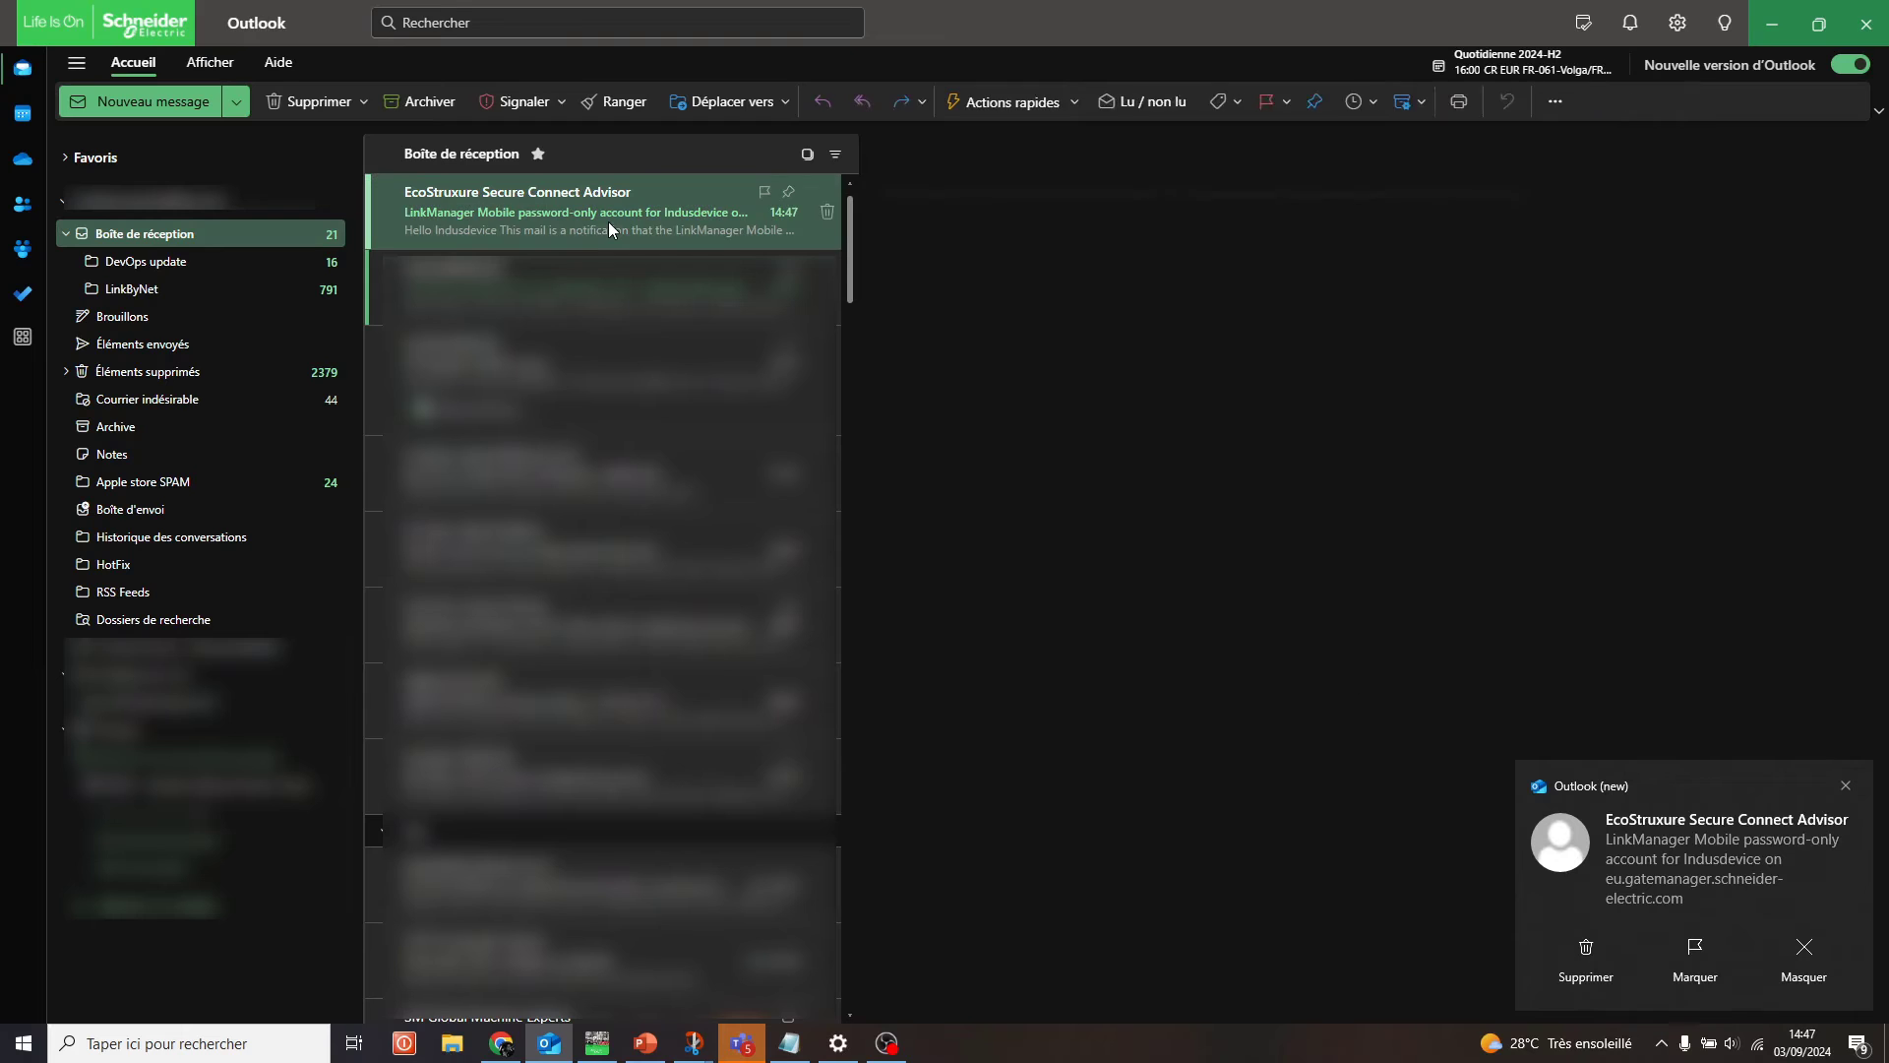
Open the Secure Connect Advisor email and select the generated password and account name Indusdevice.
{"action": "left_click", "coordinate": [608, 222]}
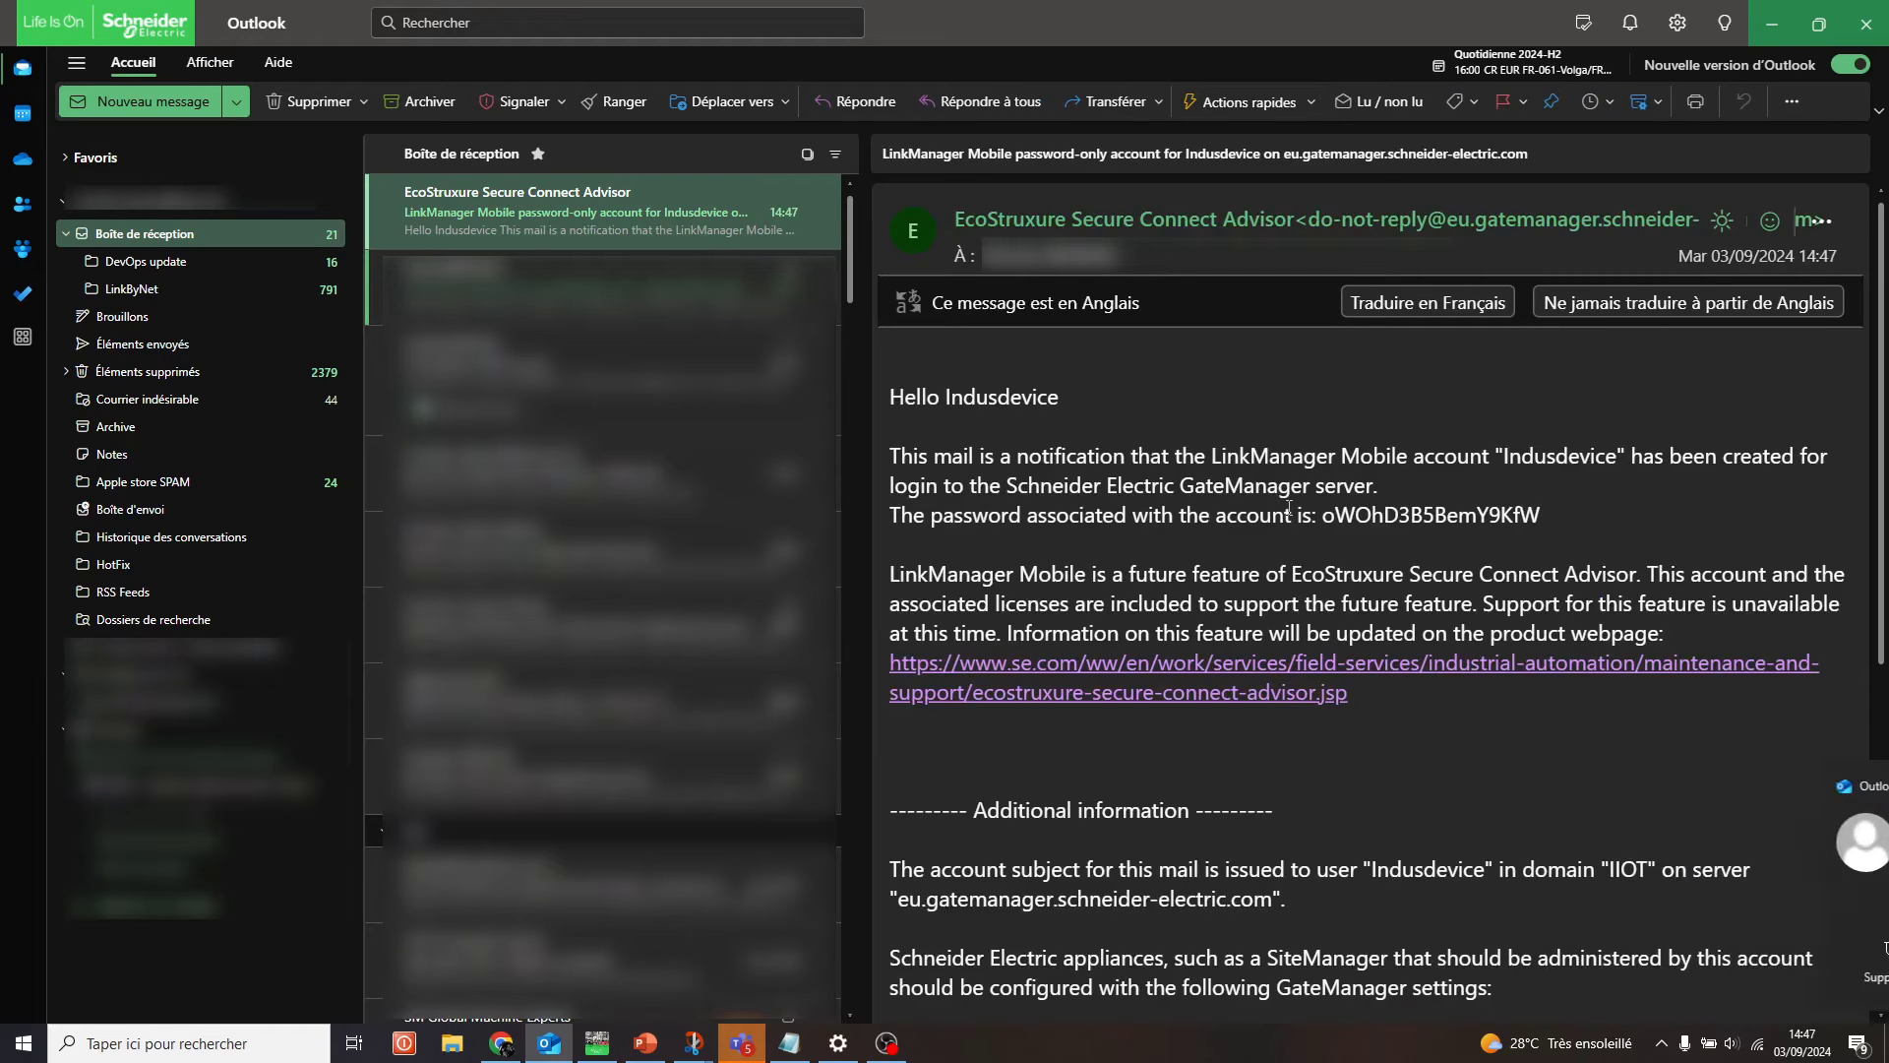
{"action": "left_click_drag", "start_coordinate": [1542, 515], "coordinate": [1325, 516]}
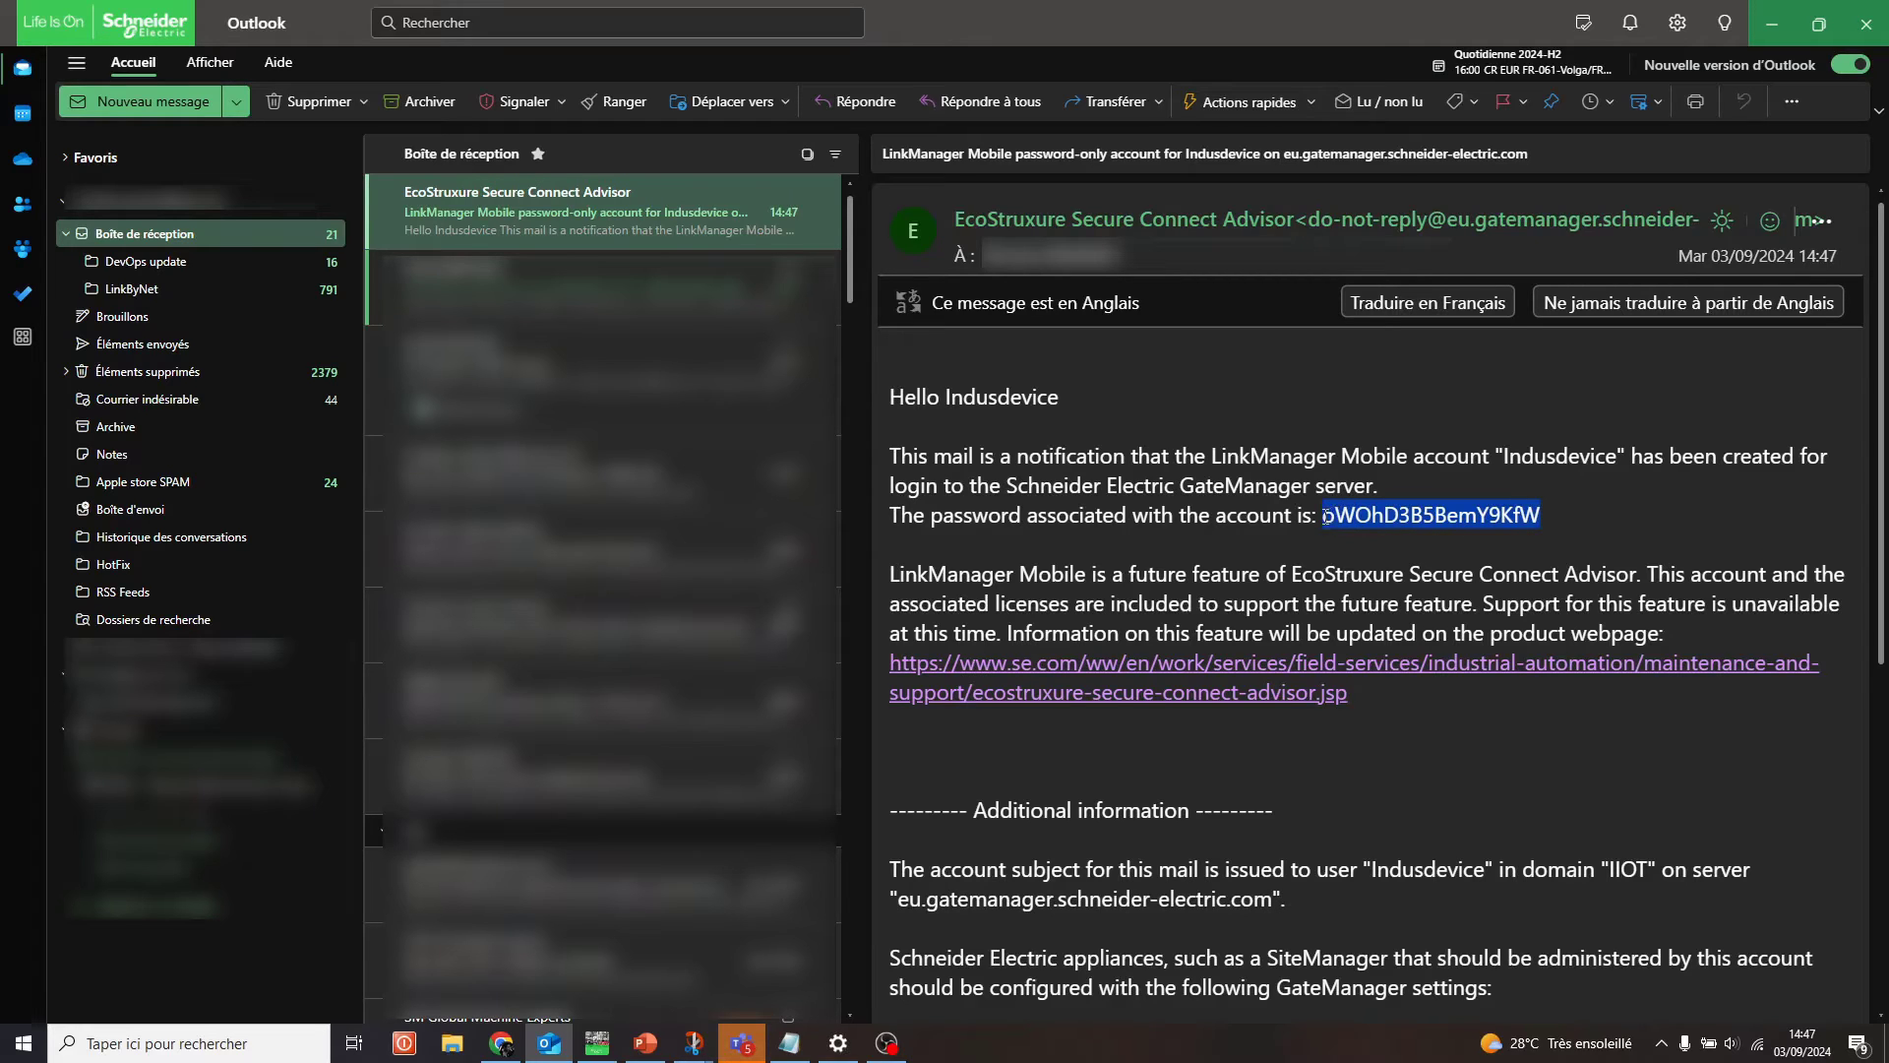
{"action": "left_click", "coordinate": [1622, 527]}
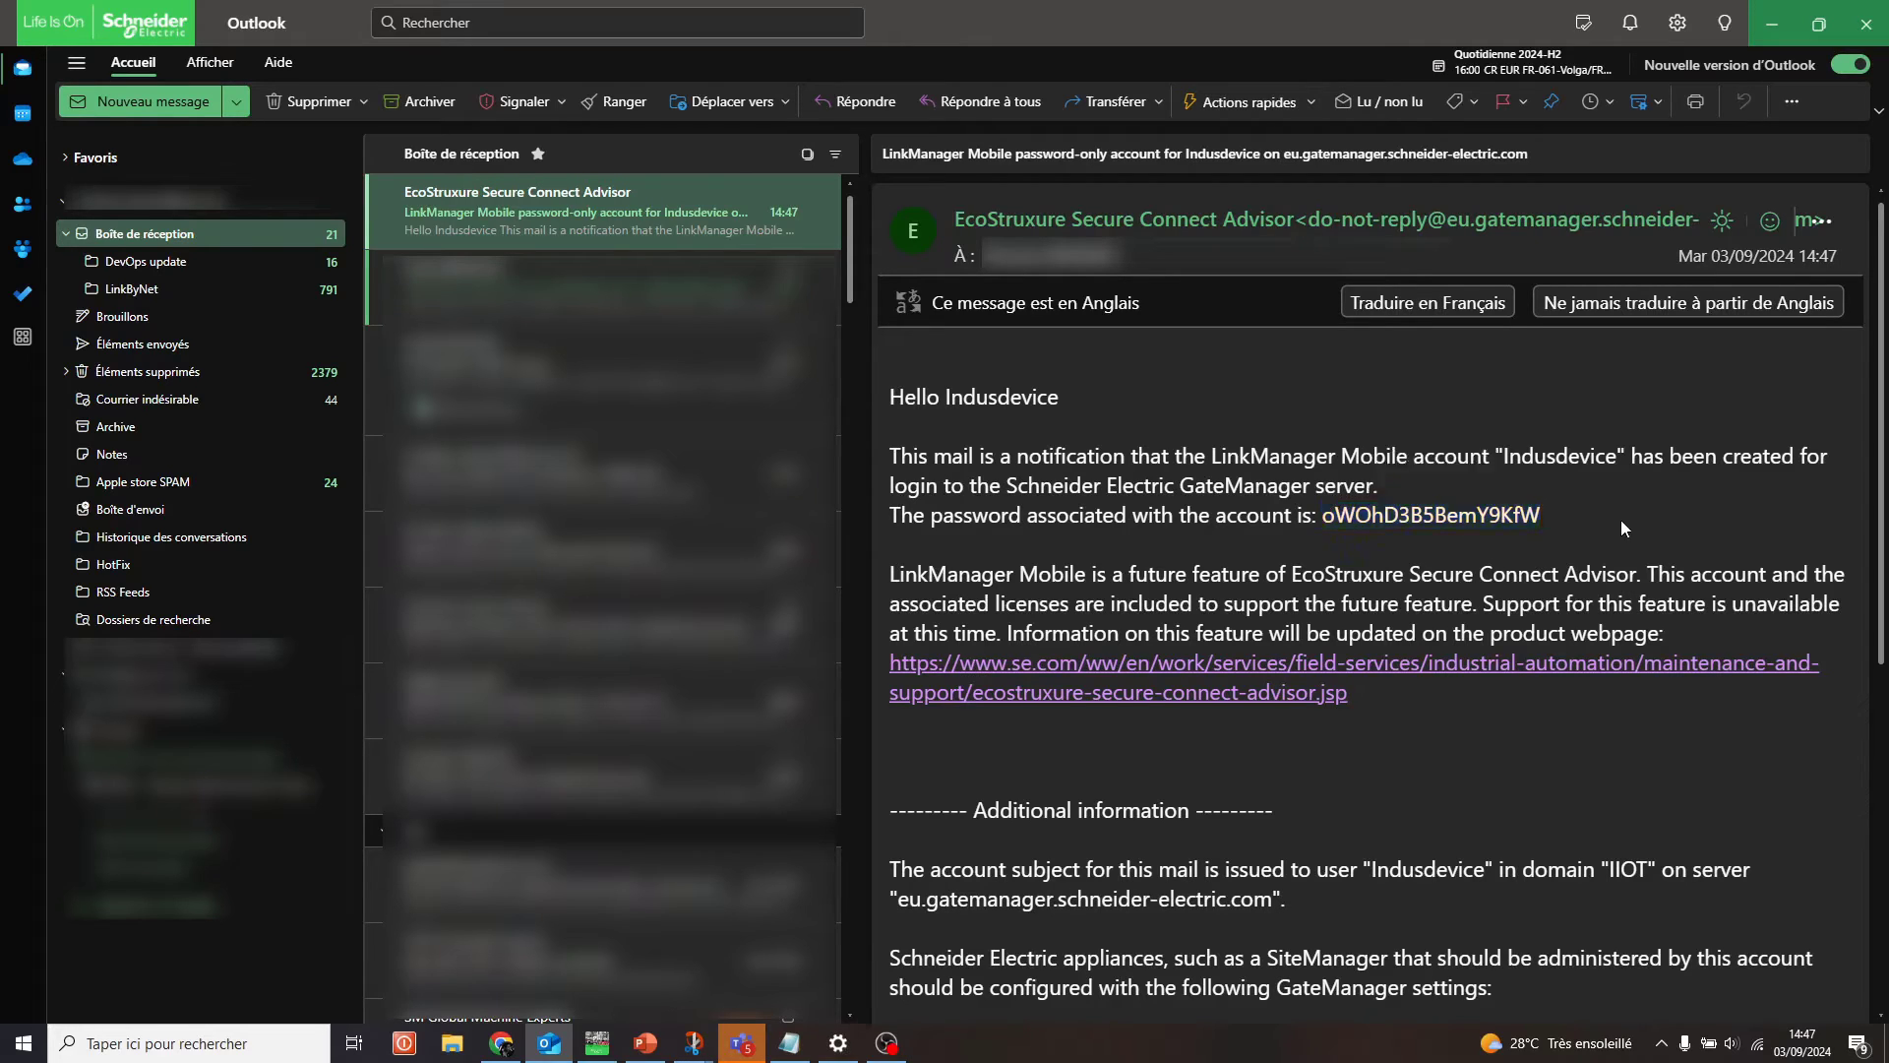
{"action": "double_click", "coordinate": [1622, 456]}
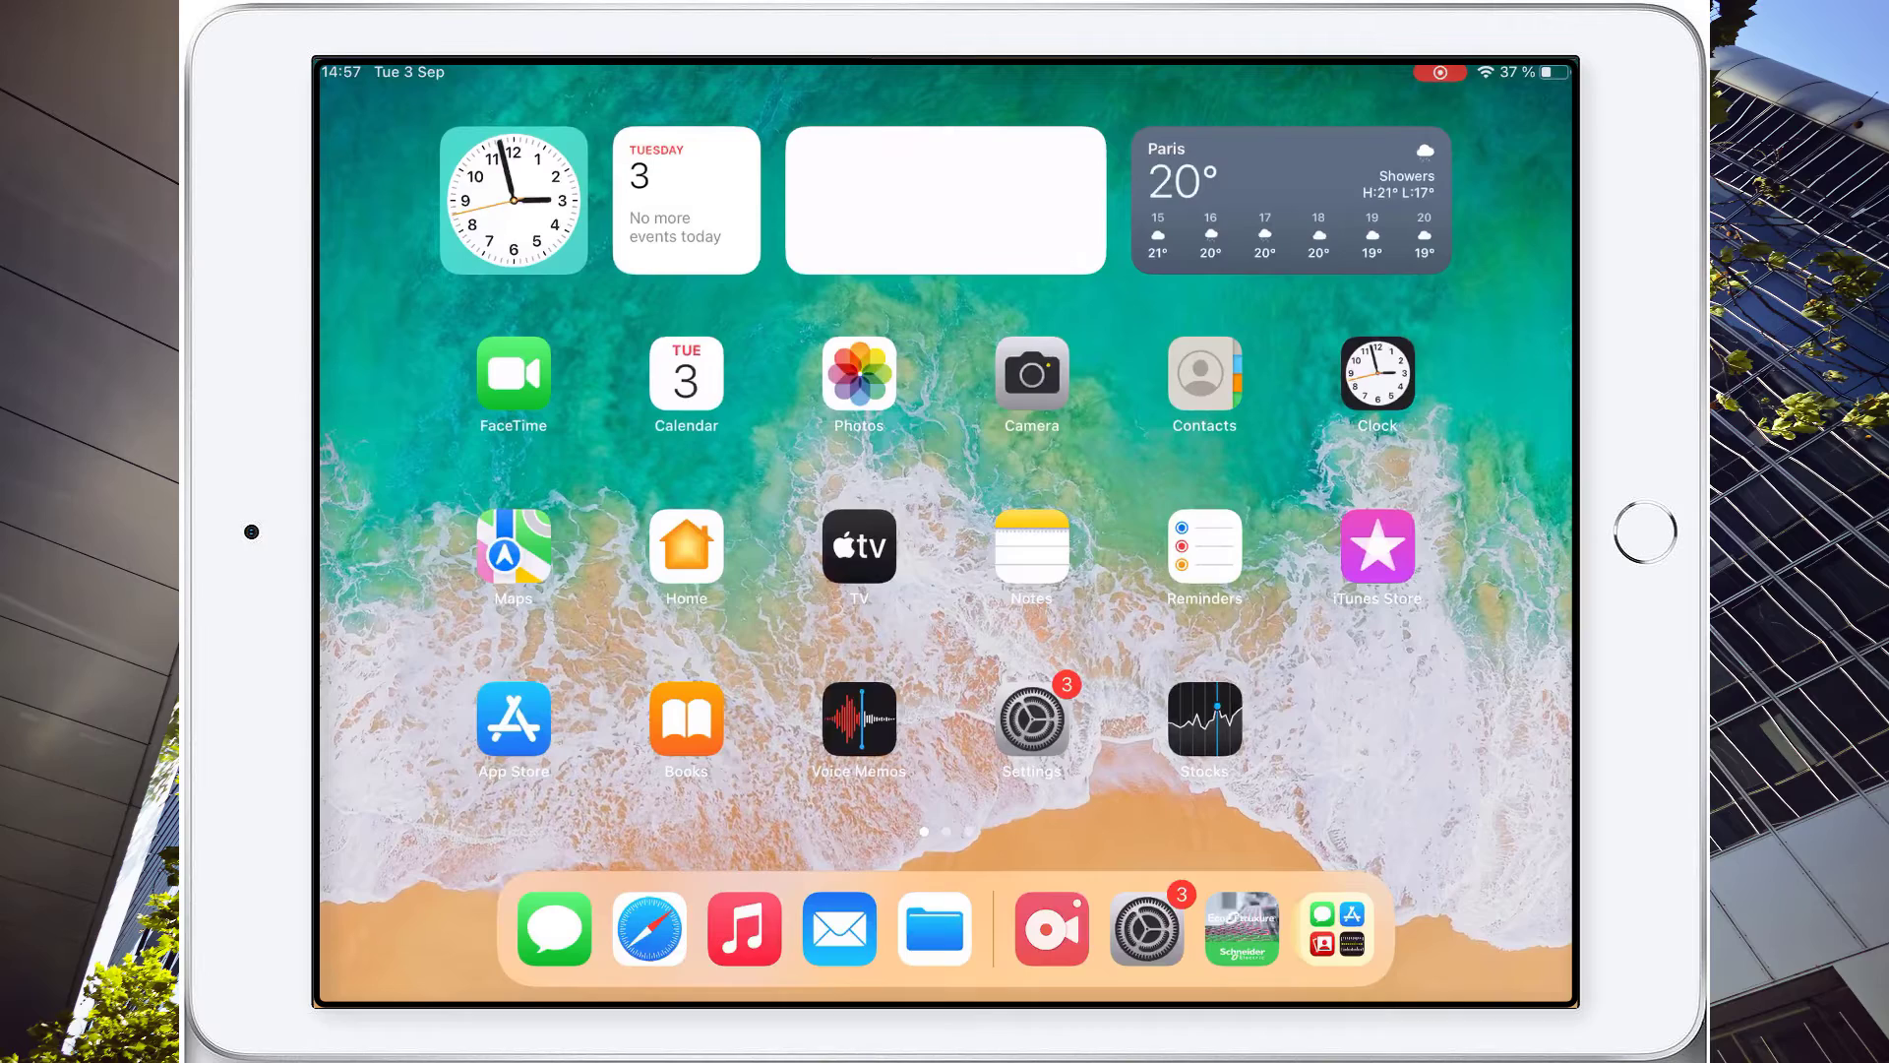
{"action": "scroll", "coordinate": [946, 488], "scroll_direction": "right", "scroll_amount": 5}
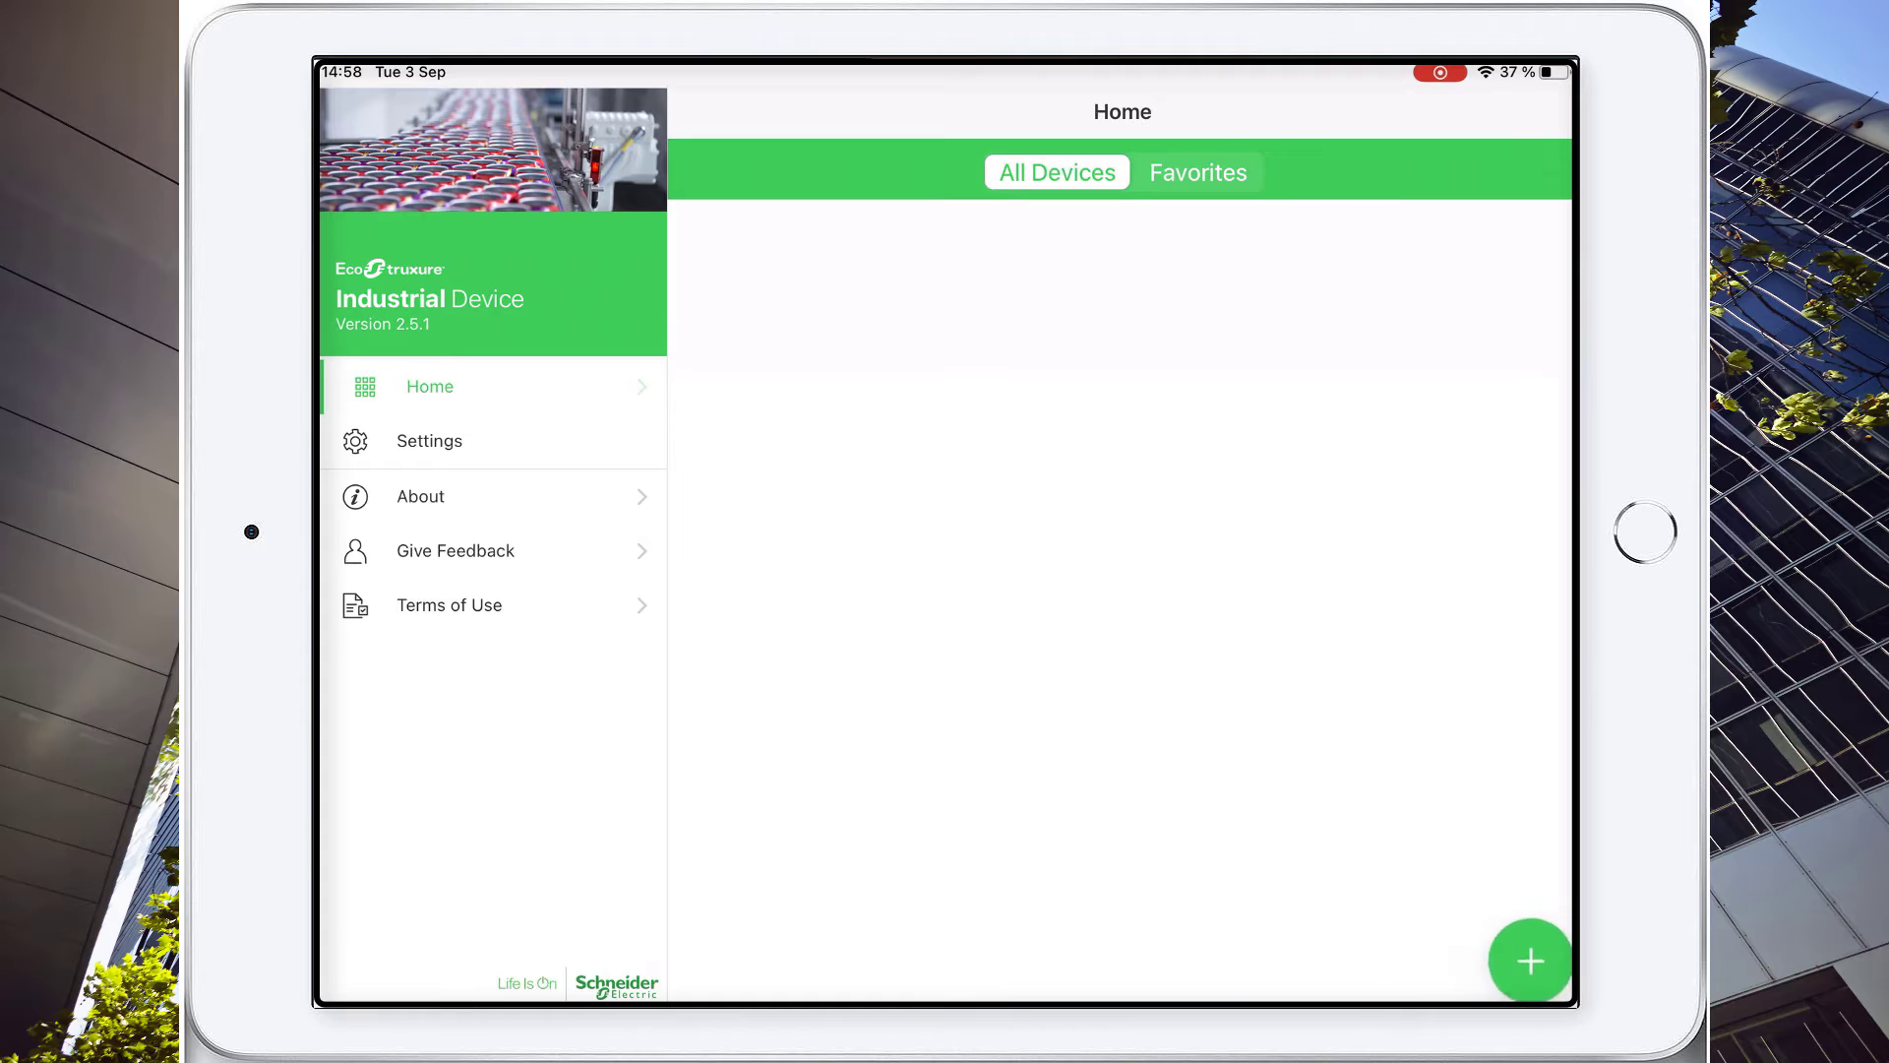
Add a new HMI device named webviewer in EcoStruxure Industrial Device.
{"action": "left_click", "coordinate": [1531, 962]}
{"action": "left_click", "coordinate": [882, 879]}
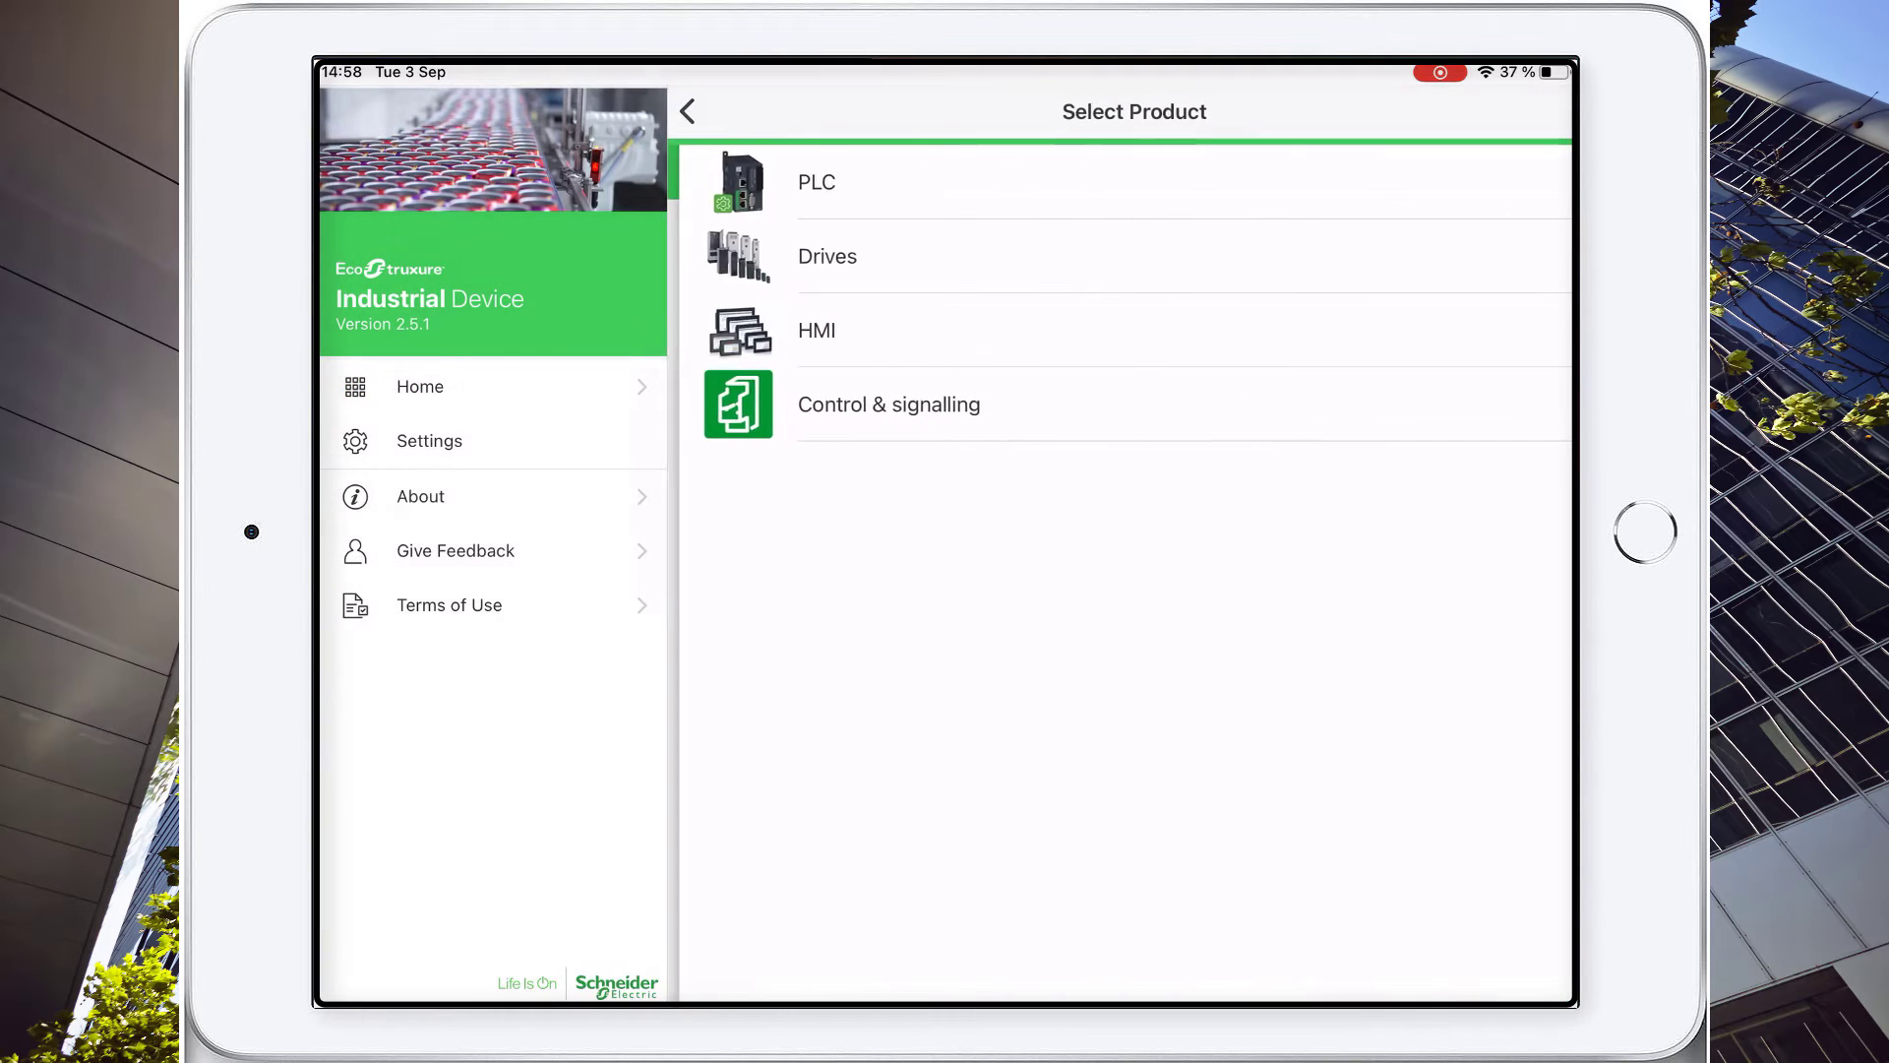
{"action": "left_click", "coordinate": [810, 328]}
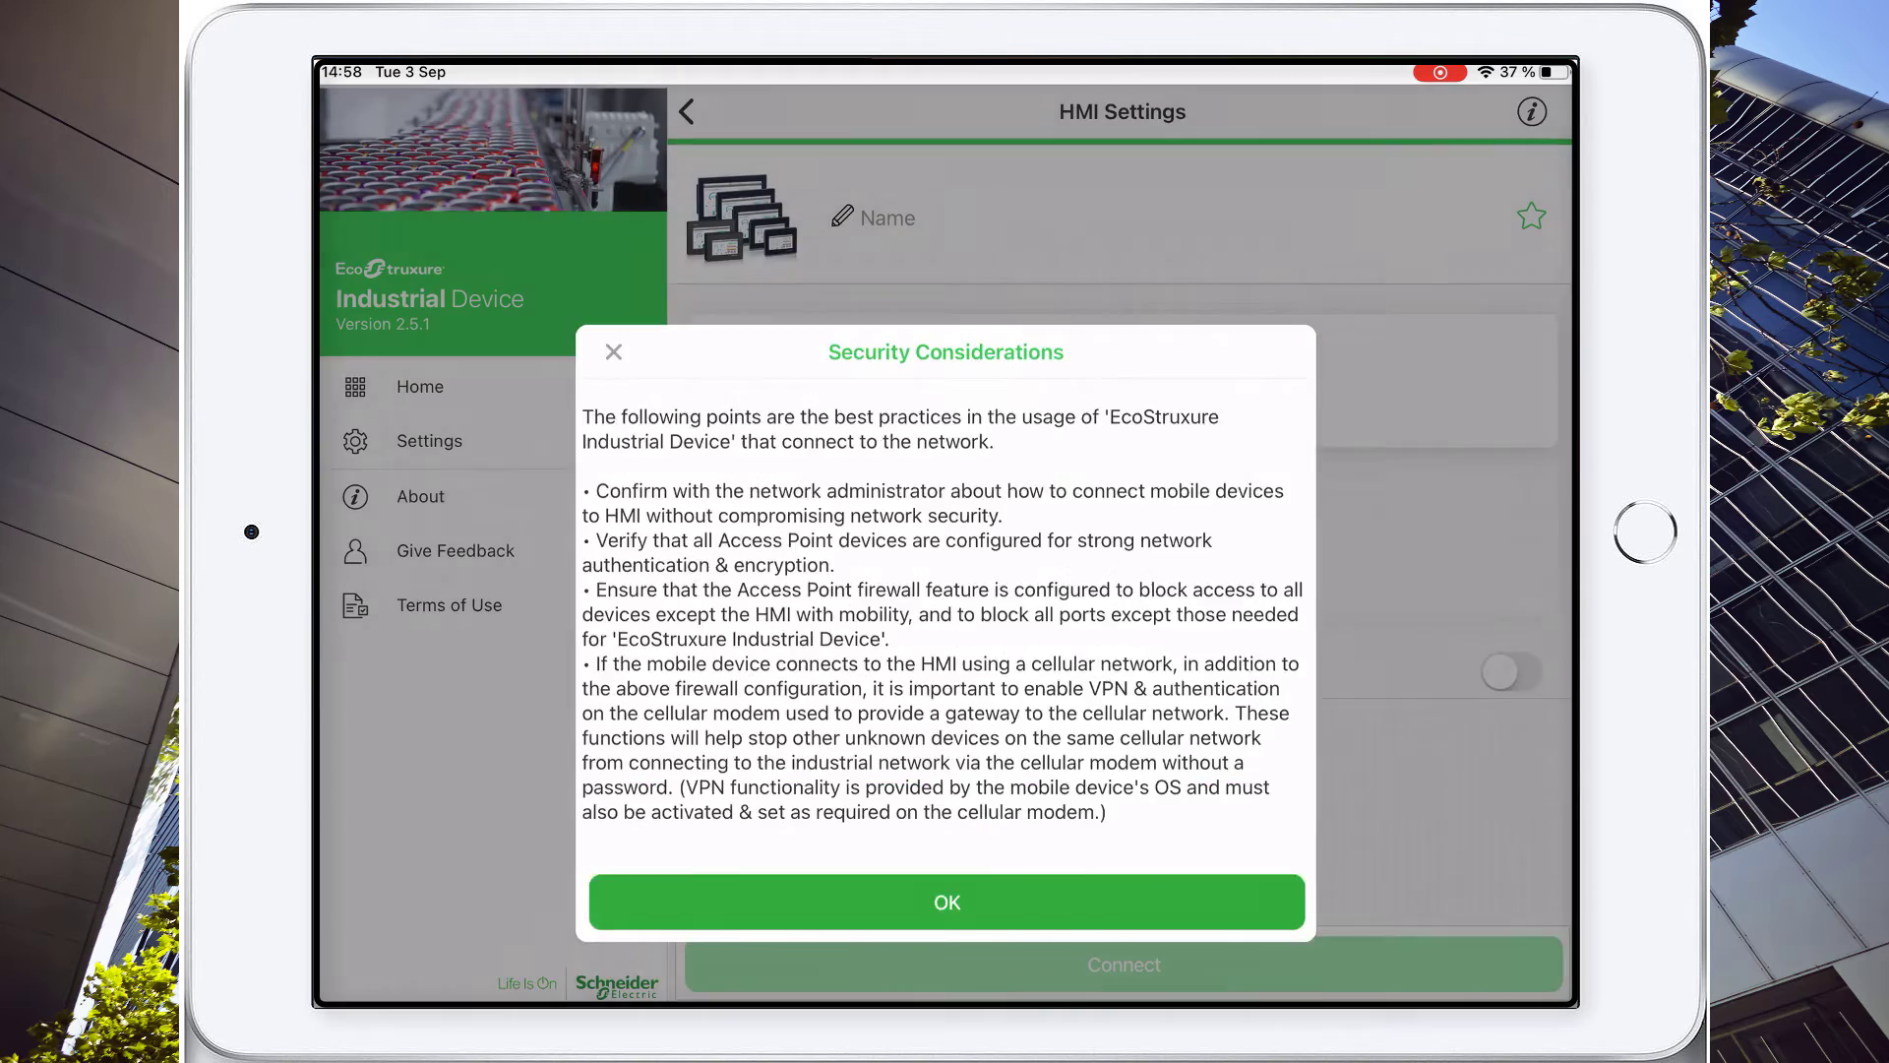
{"action": "left_click", "coordinate": [945, 899]}
{"action": "left_click", "coordinate": [888, 218]}
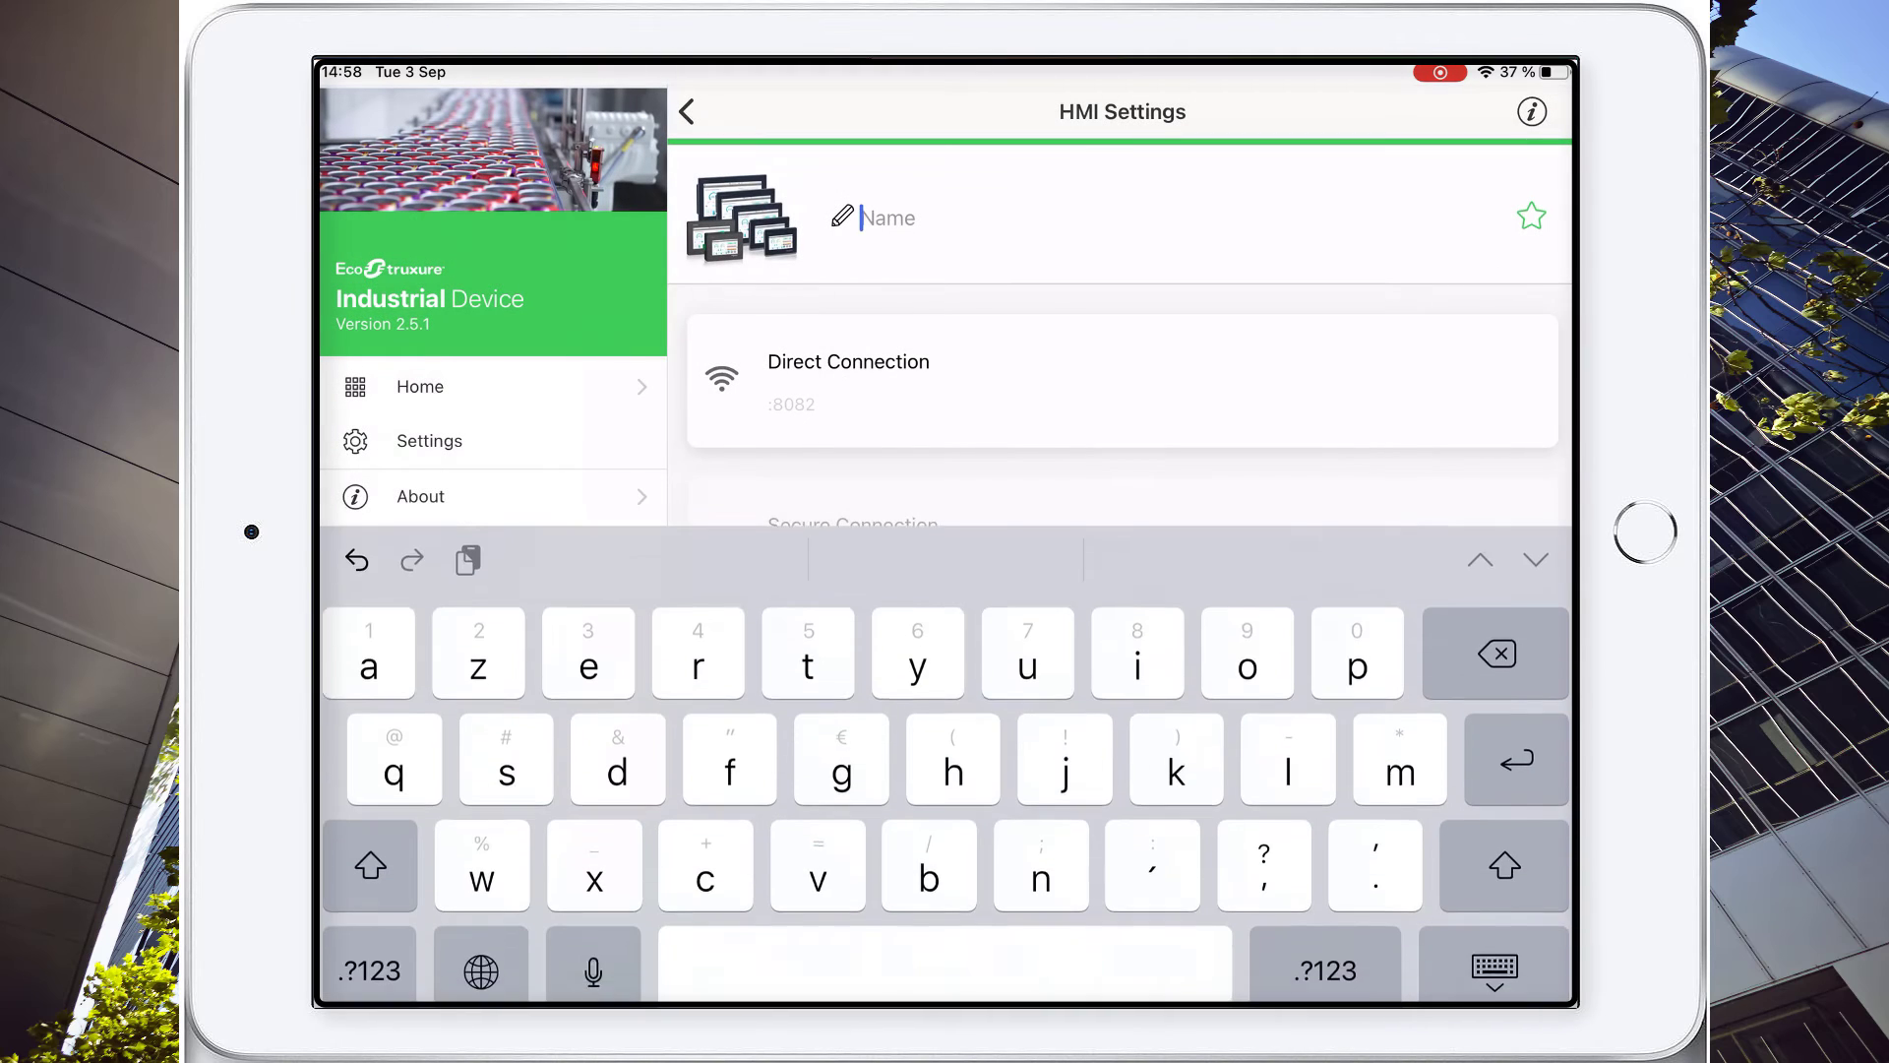
{"action": "type", "text": "webviewer"}
{"action": "key", "text": "Return"}
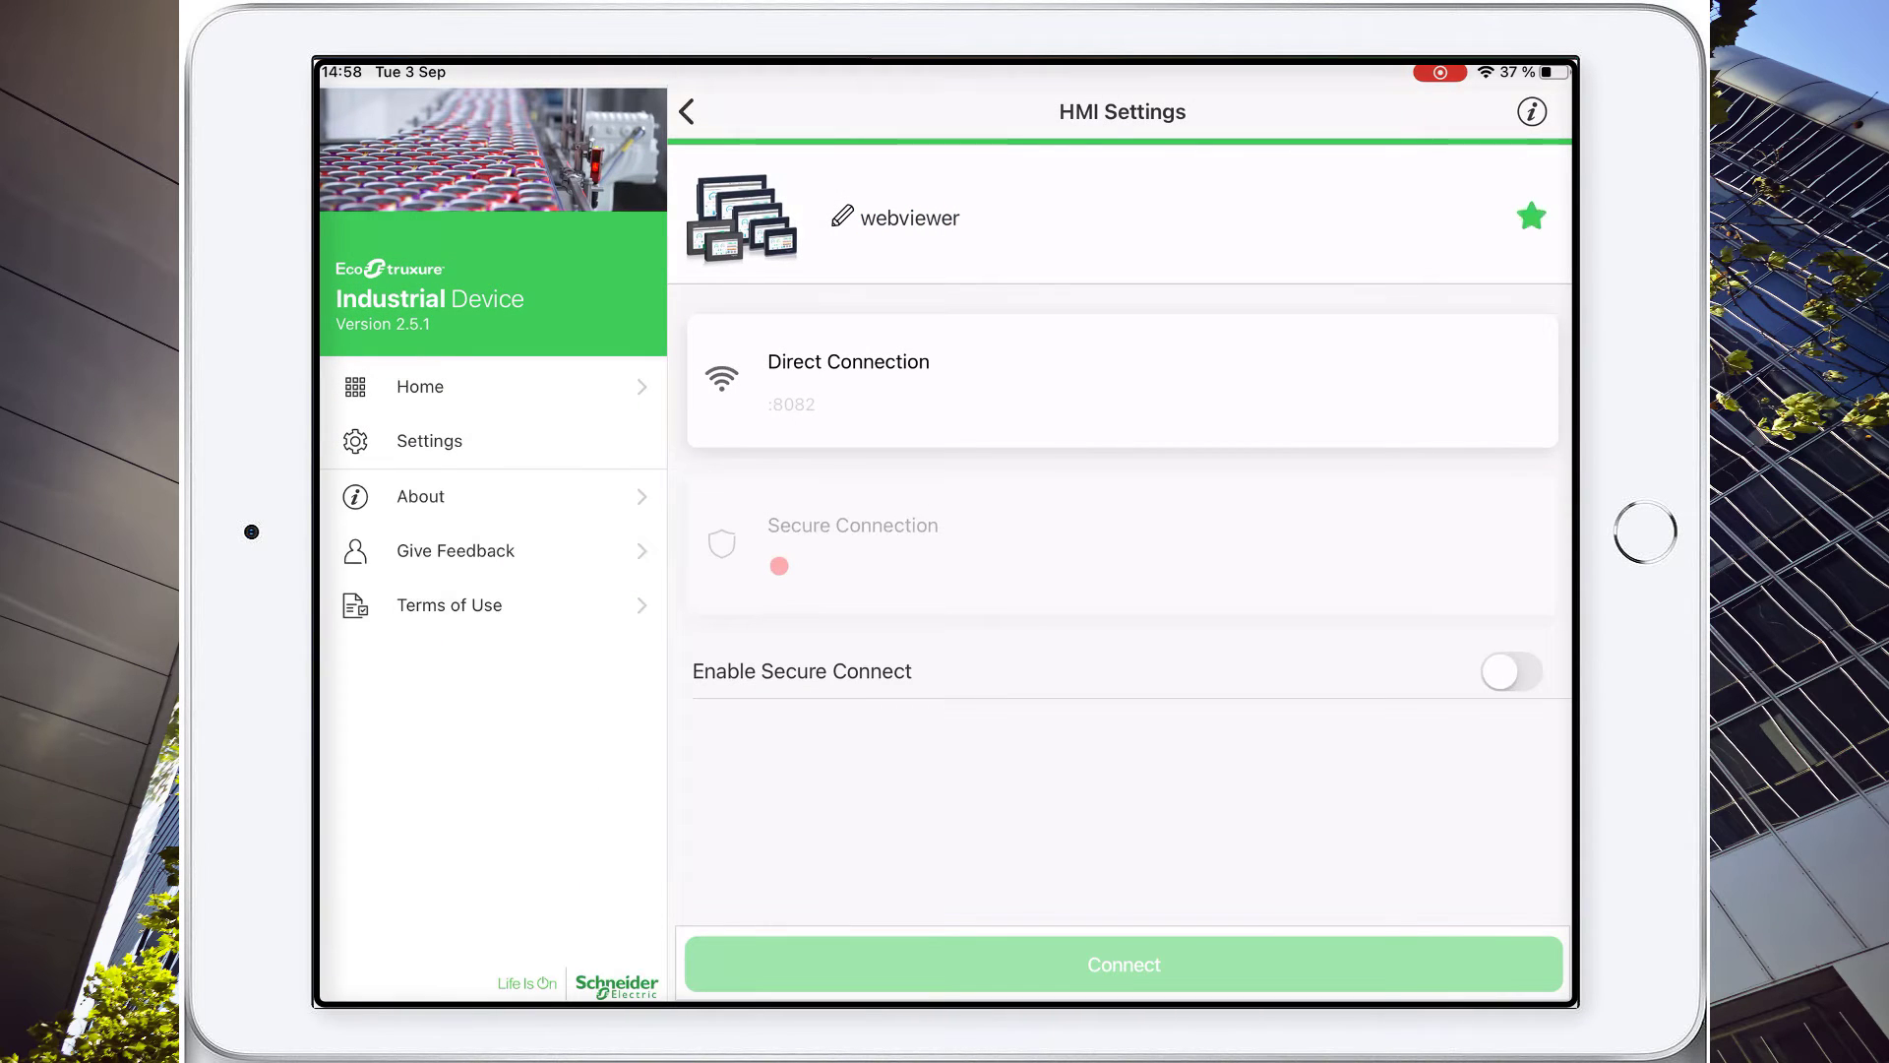
Turn on Secure Connect and enter the EU GateManager address, username Indusdevice and password.
{"action": "left_click", "coordinate": [1511, 671]}
{"action": "left_click", "coordinate": [854, 544]}
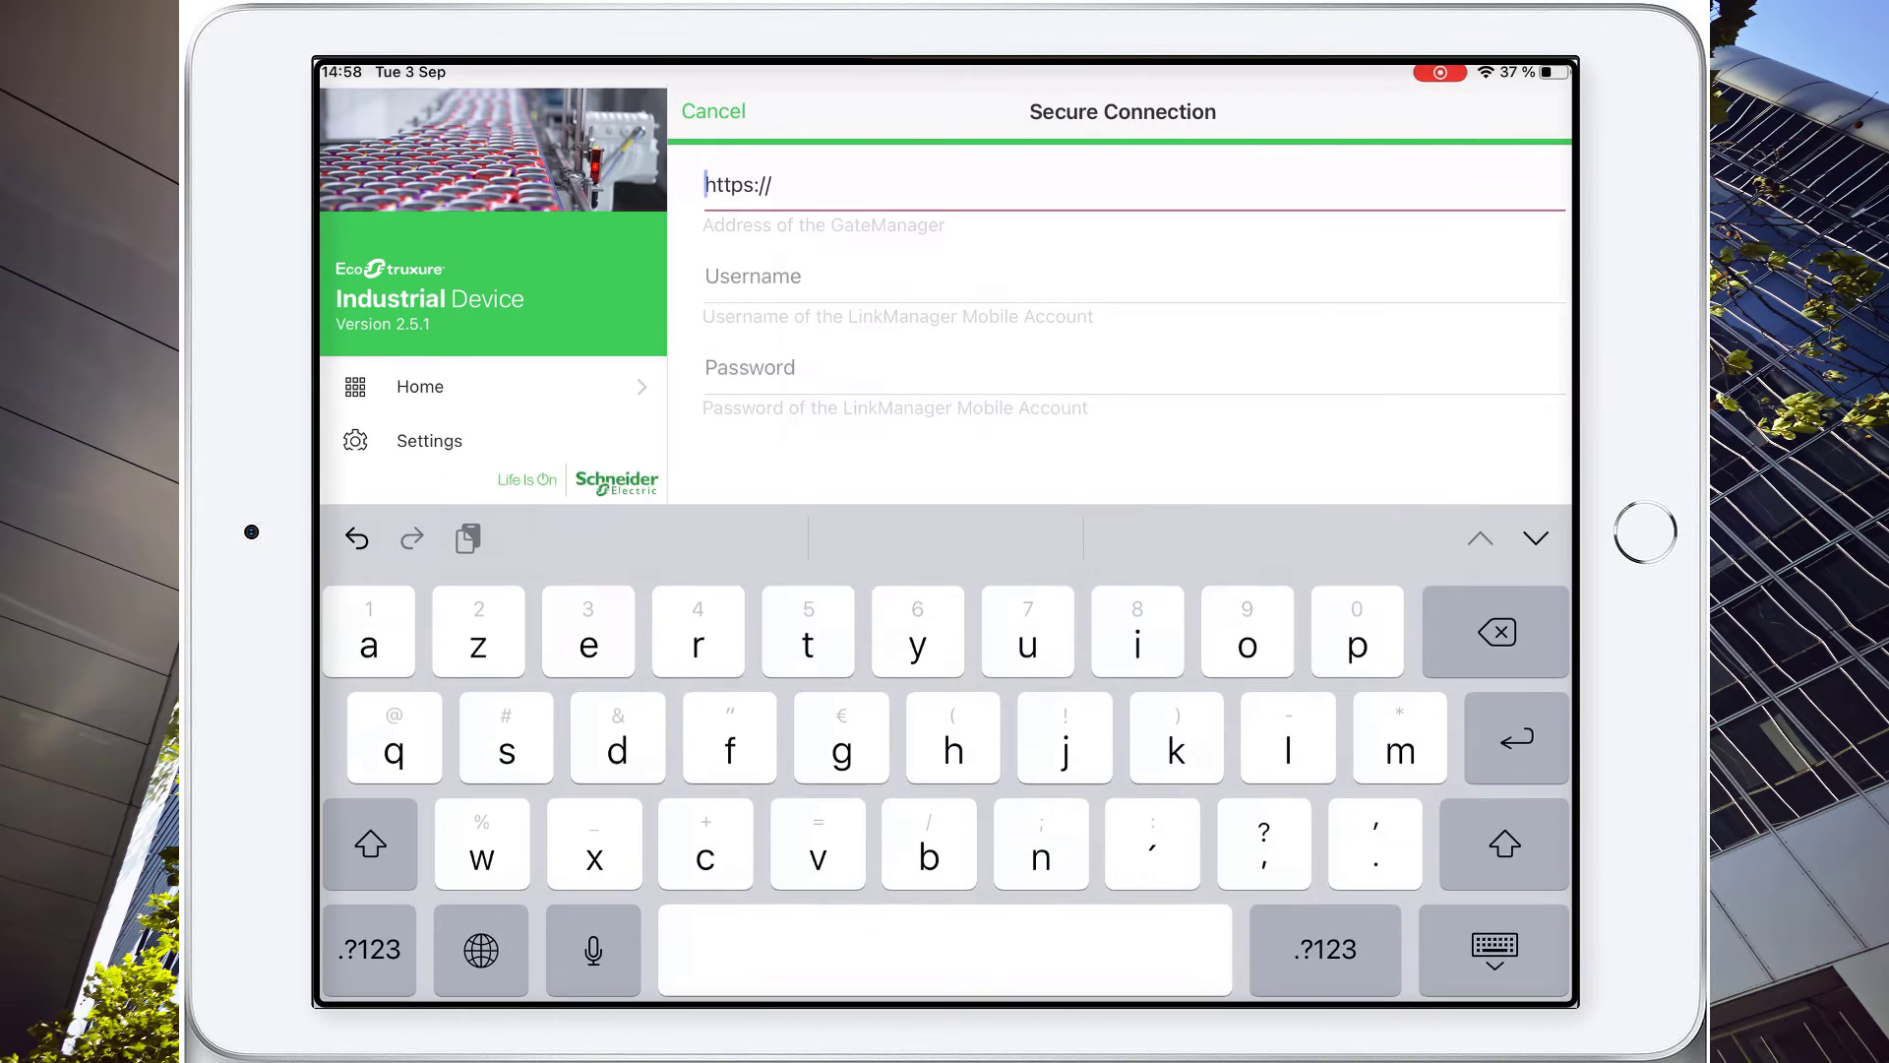
{"action": "type", "text": "eu.gatemanager.scneider"}
{"action": "key", "text": "BackSpace"}
{"action": "key", "text": "BackSpace"}
{"action": "key", "text": "BackSpace"}
{"action": "type", "text": "hneider-electric.com"}
{"action": "key", "text": "Return"}
{"action": "key", "text": "Return"}
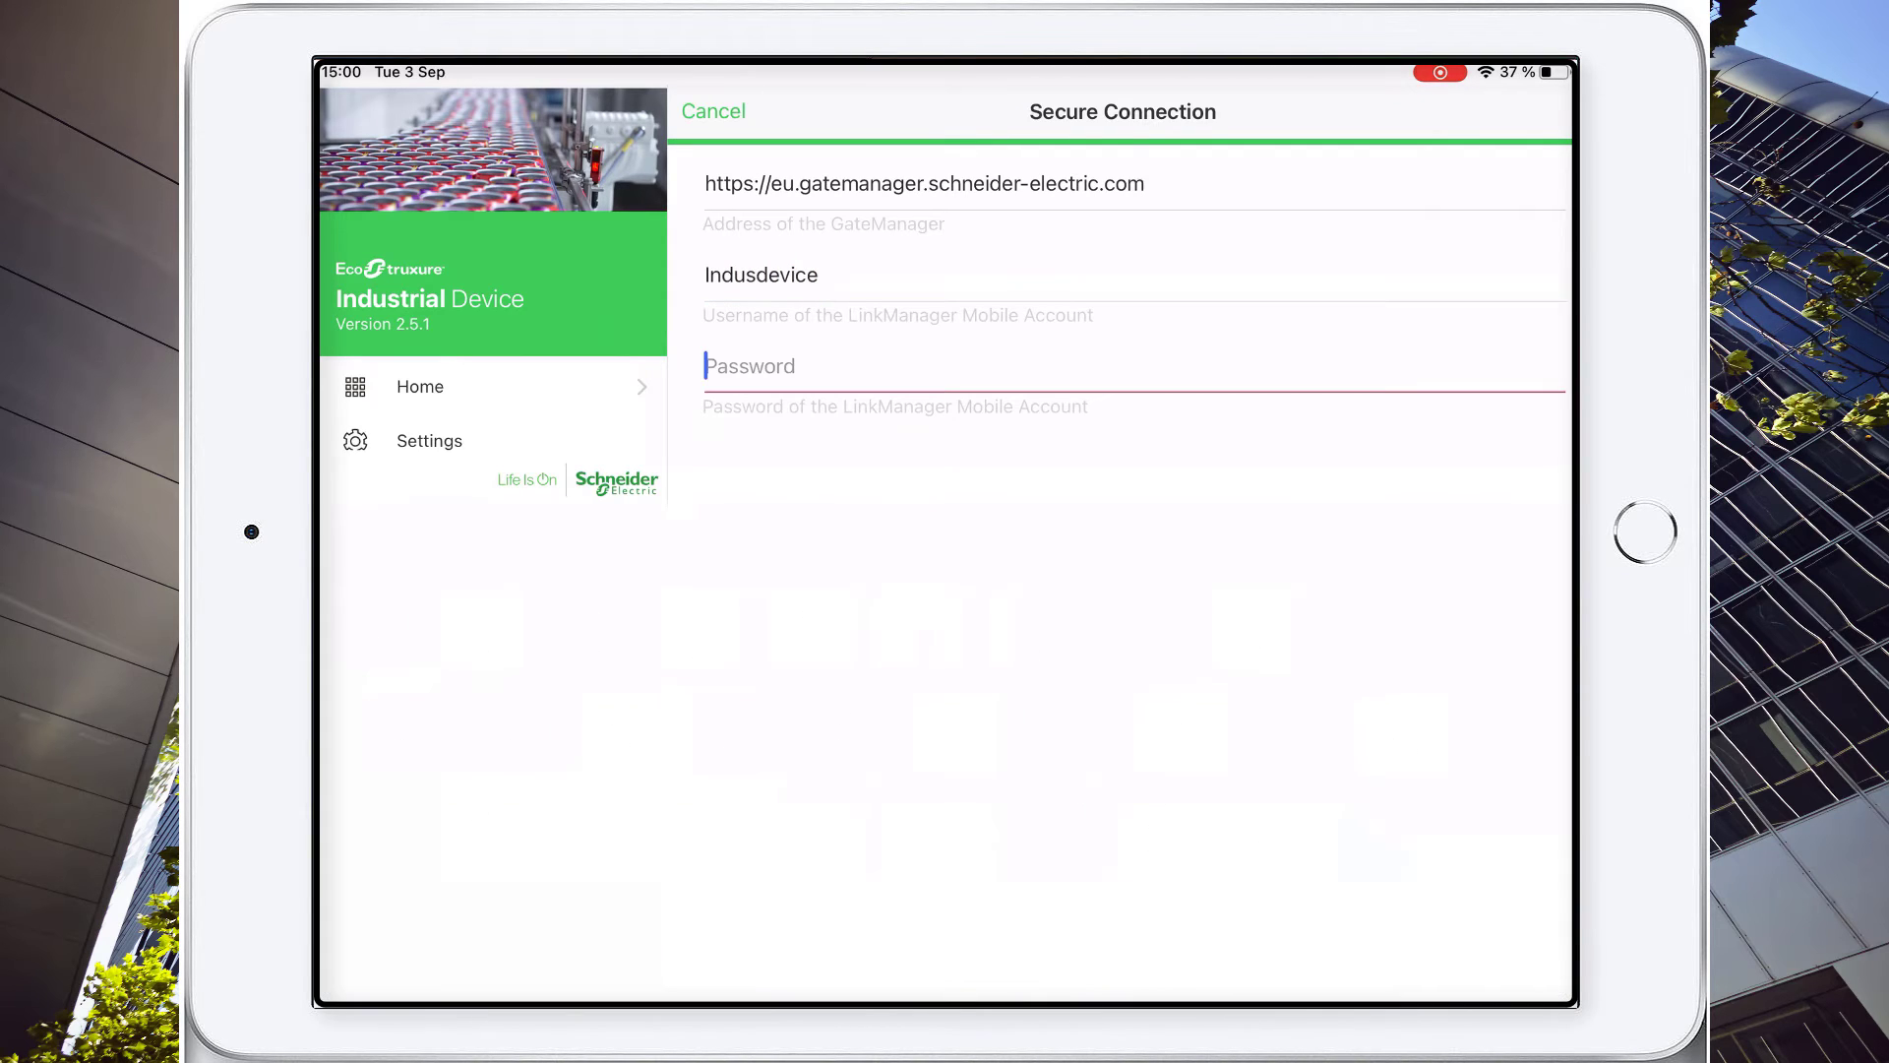
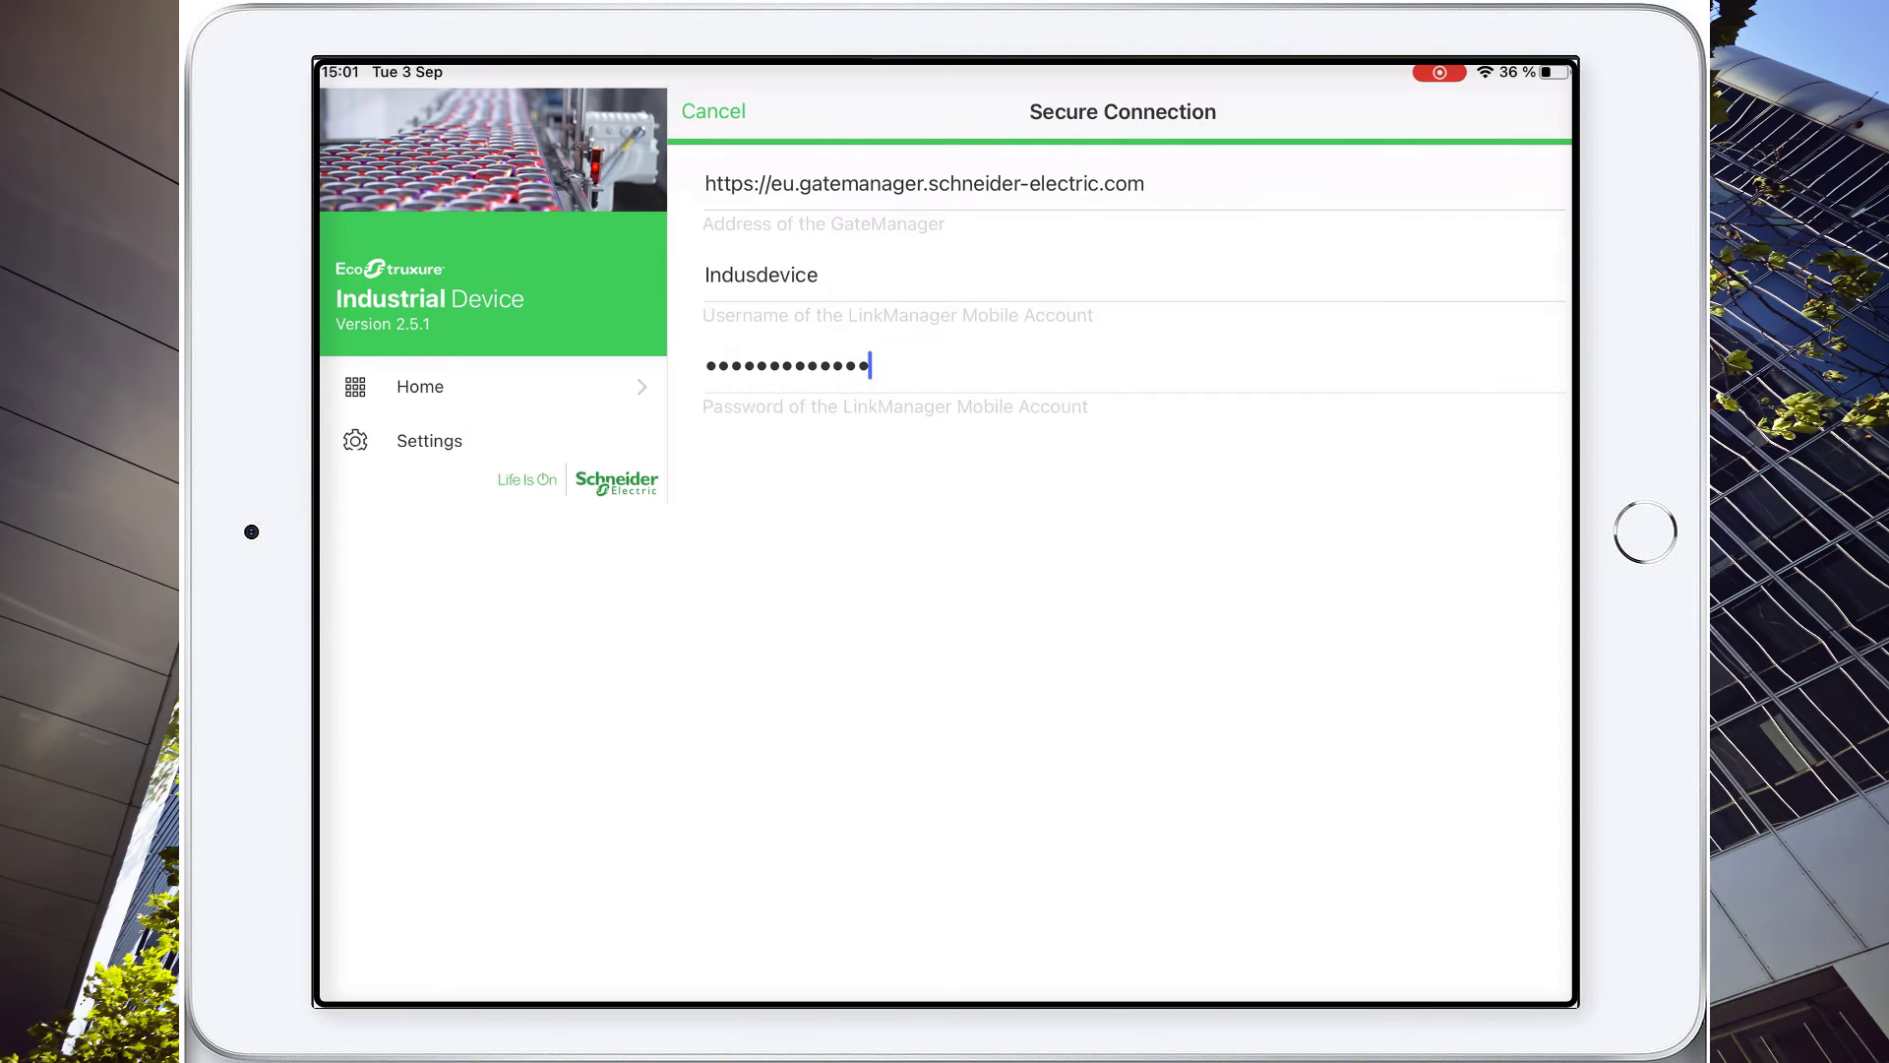
Log in to GateManager and set and confirm a new account password.
{"action": "left_click", "coordinate": [1124, 966]}
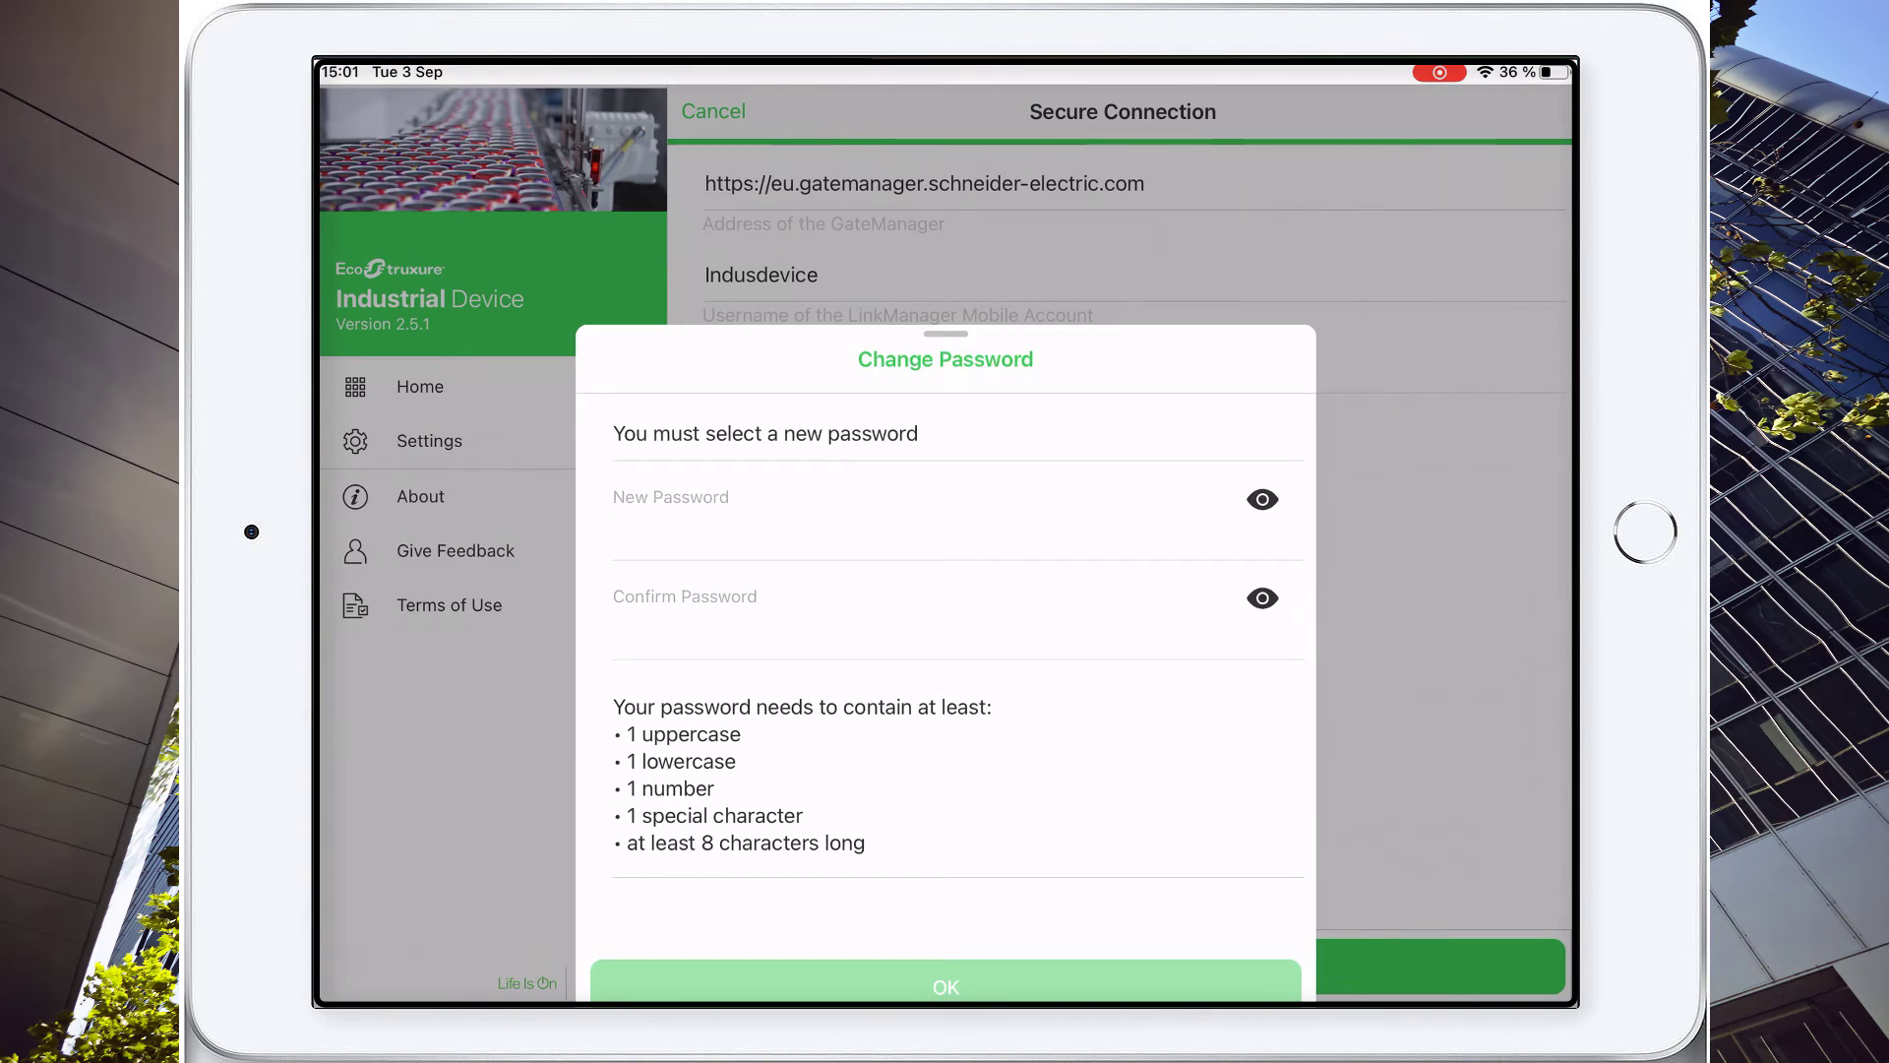
{"action": "left_click", "coordinate": [944, 525]}
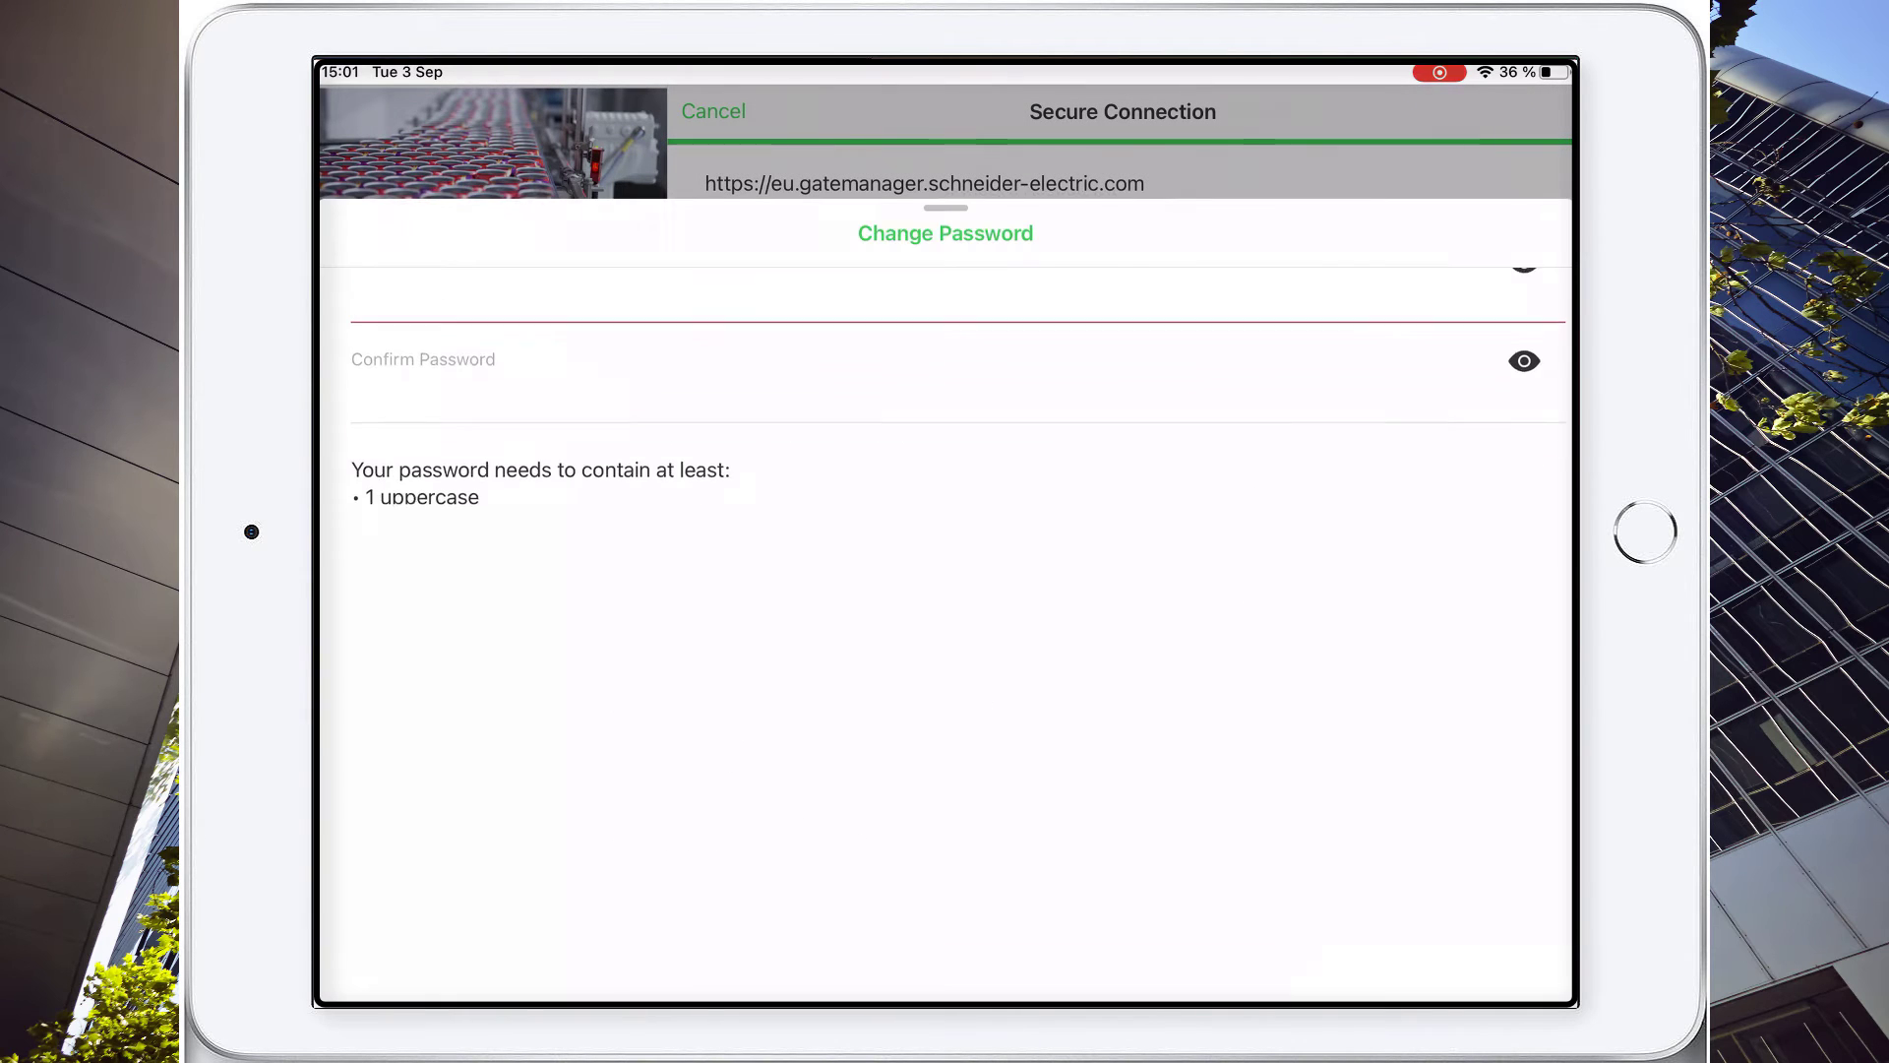
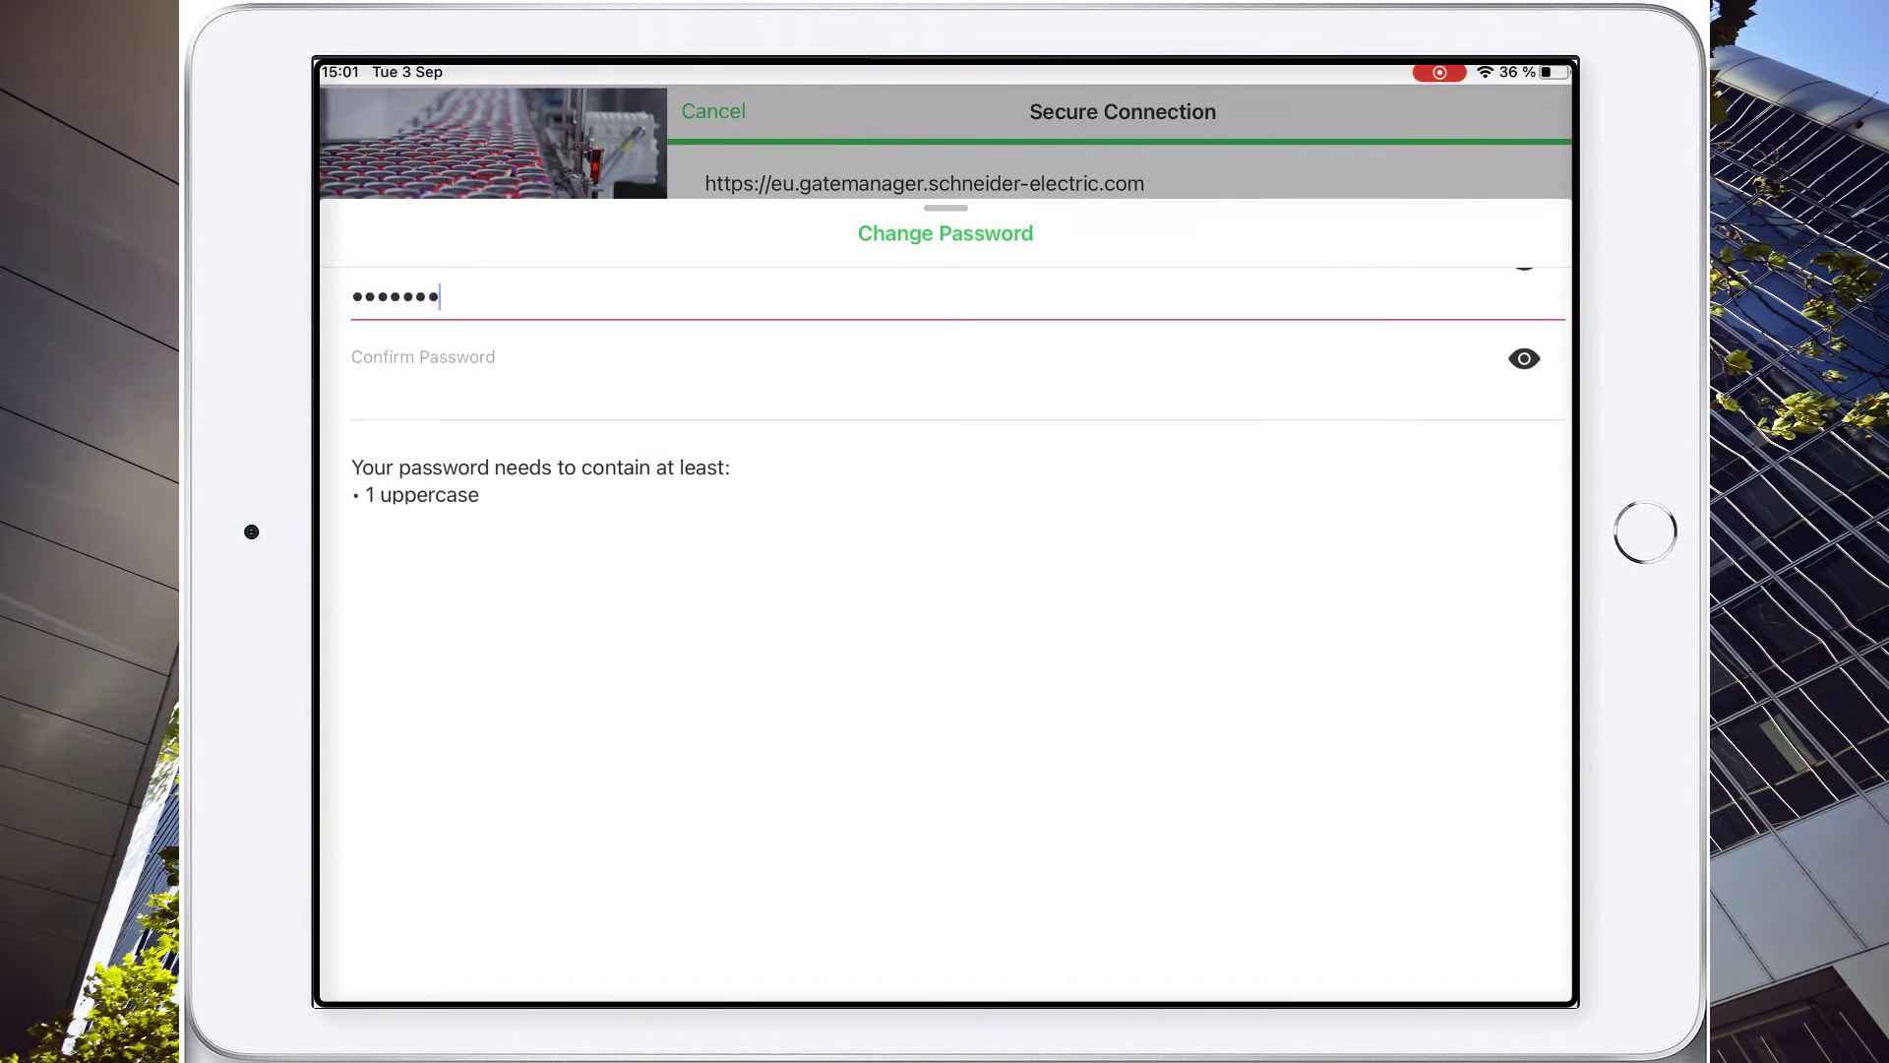
{"action": "key", "text": "Return"}
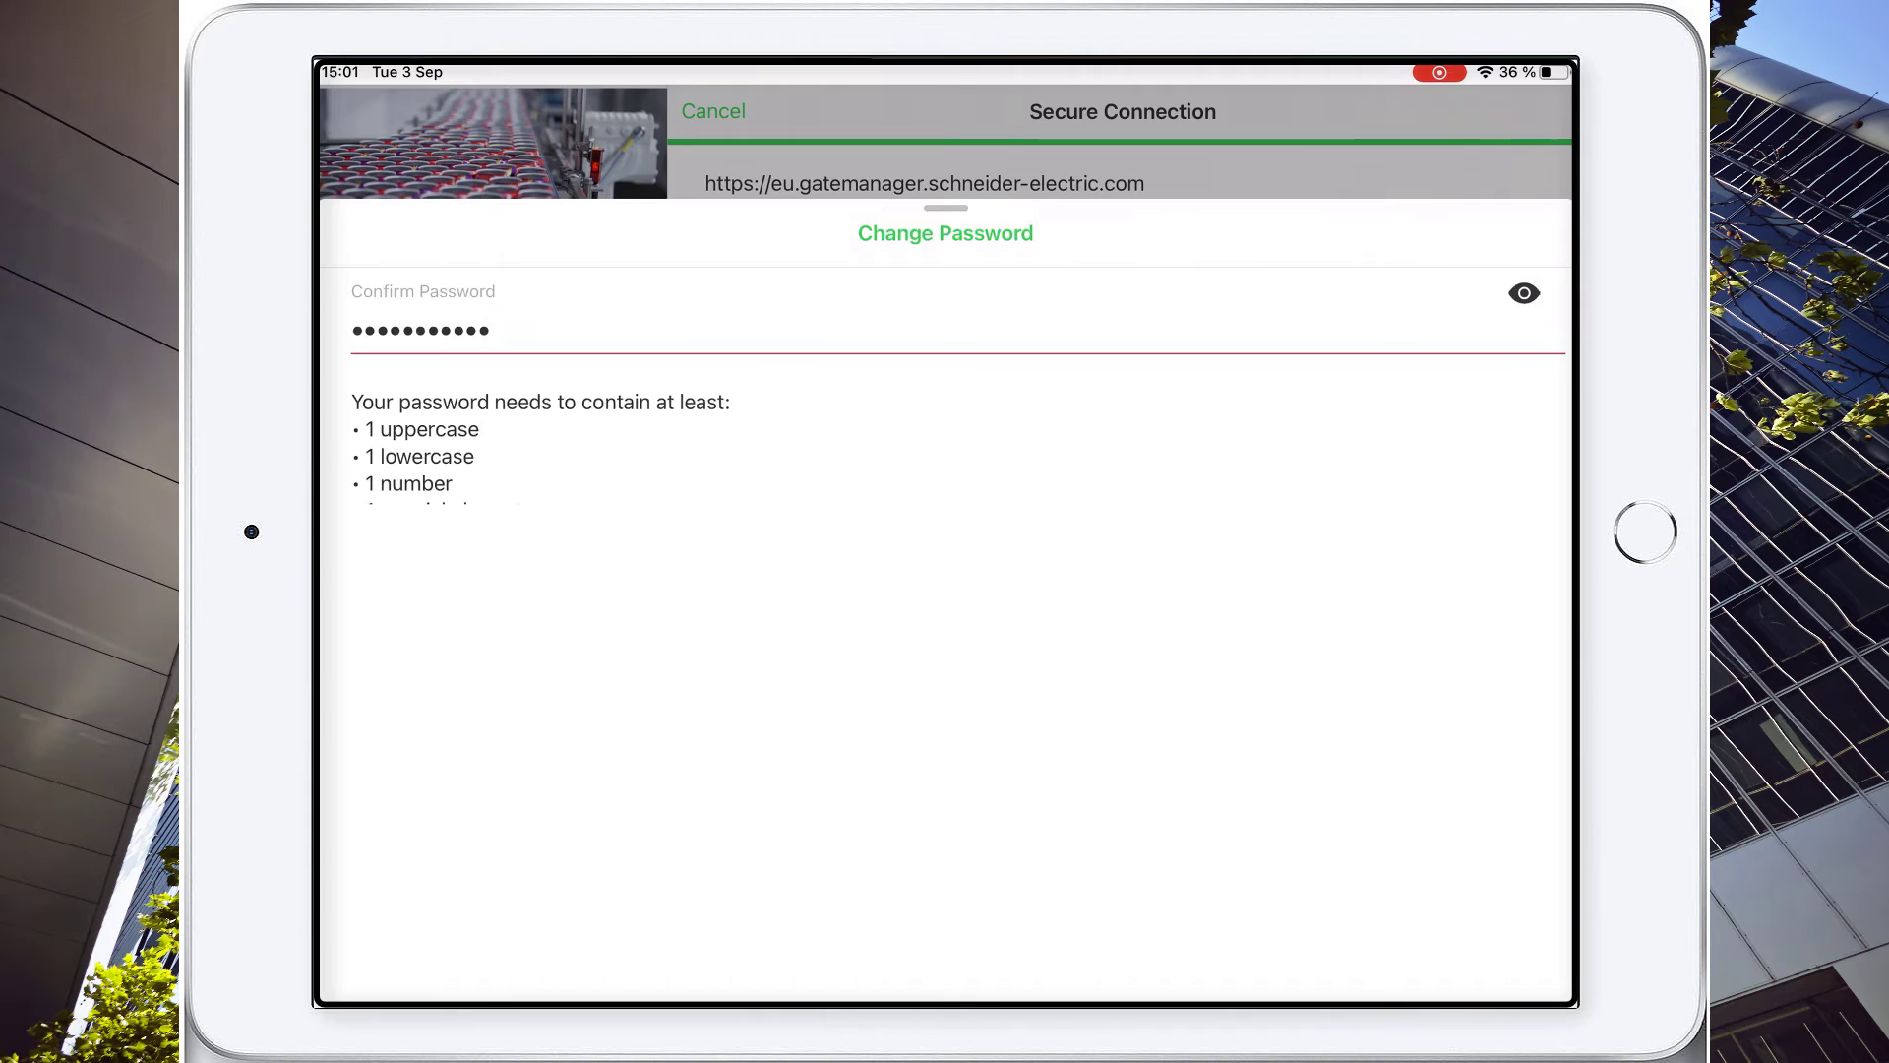
{"action": "key", "text": "Return"}
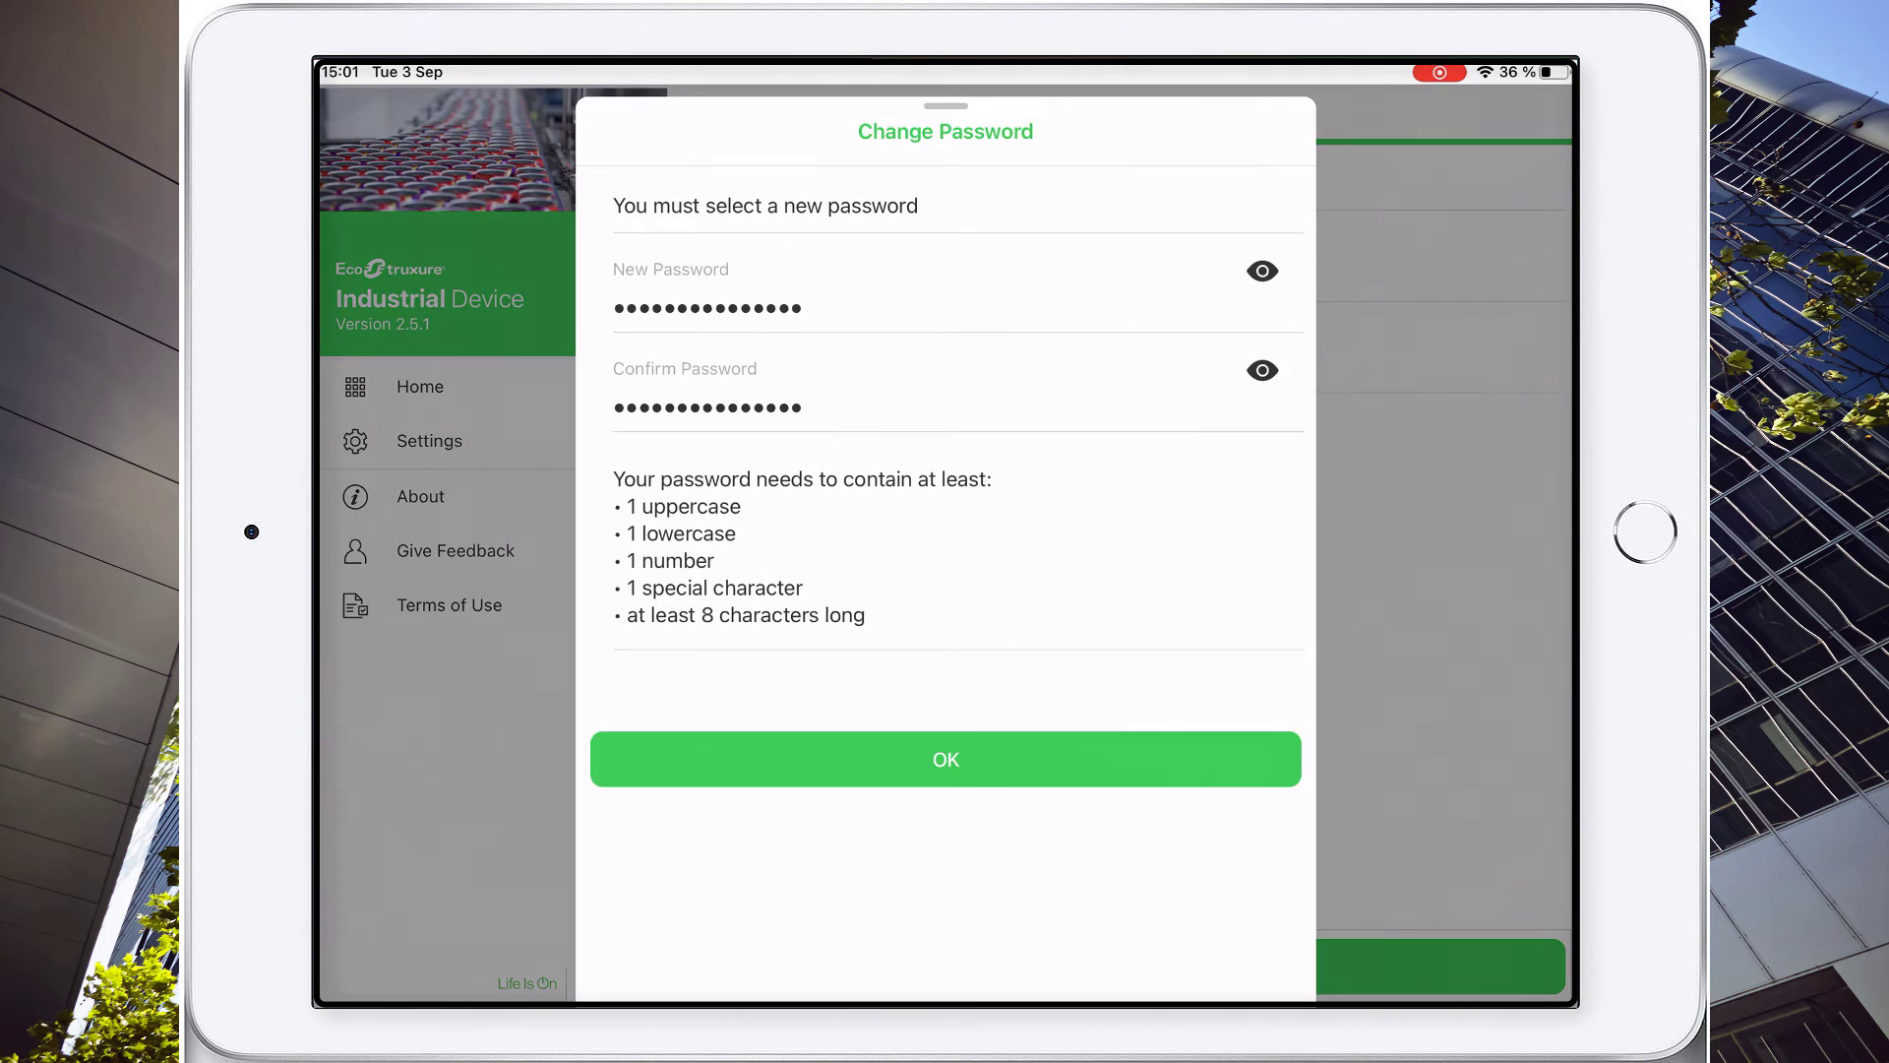
{"action": "left_click", "coordinate": [946, 758]}
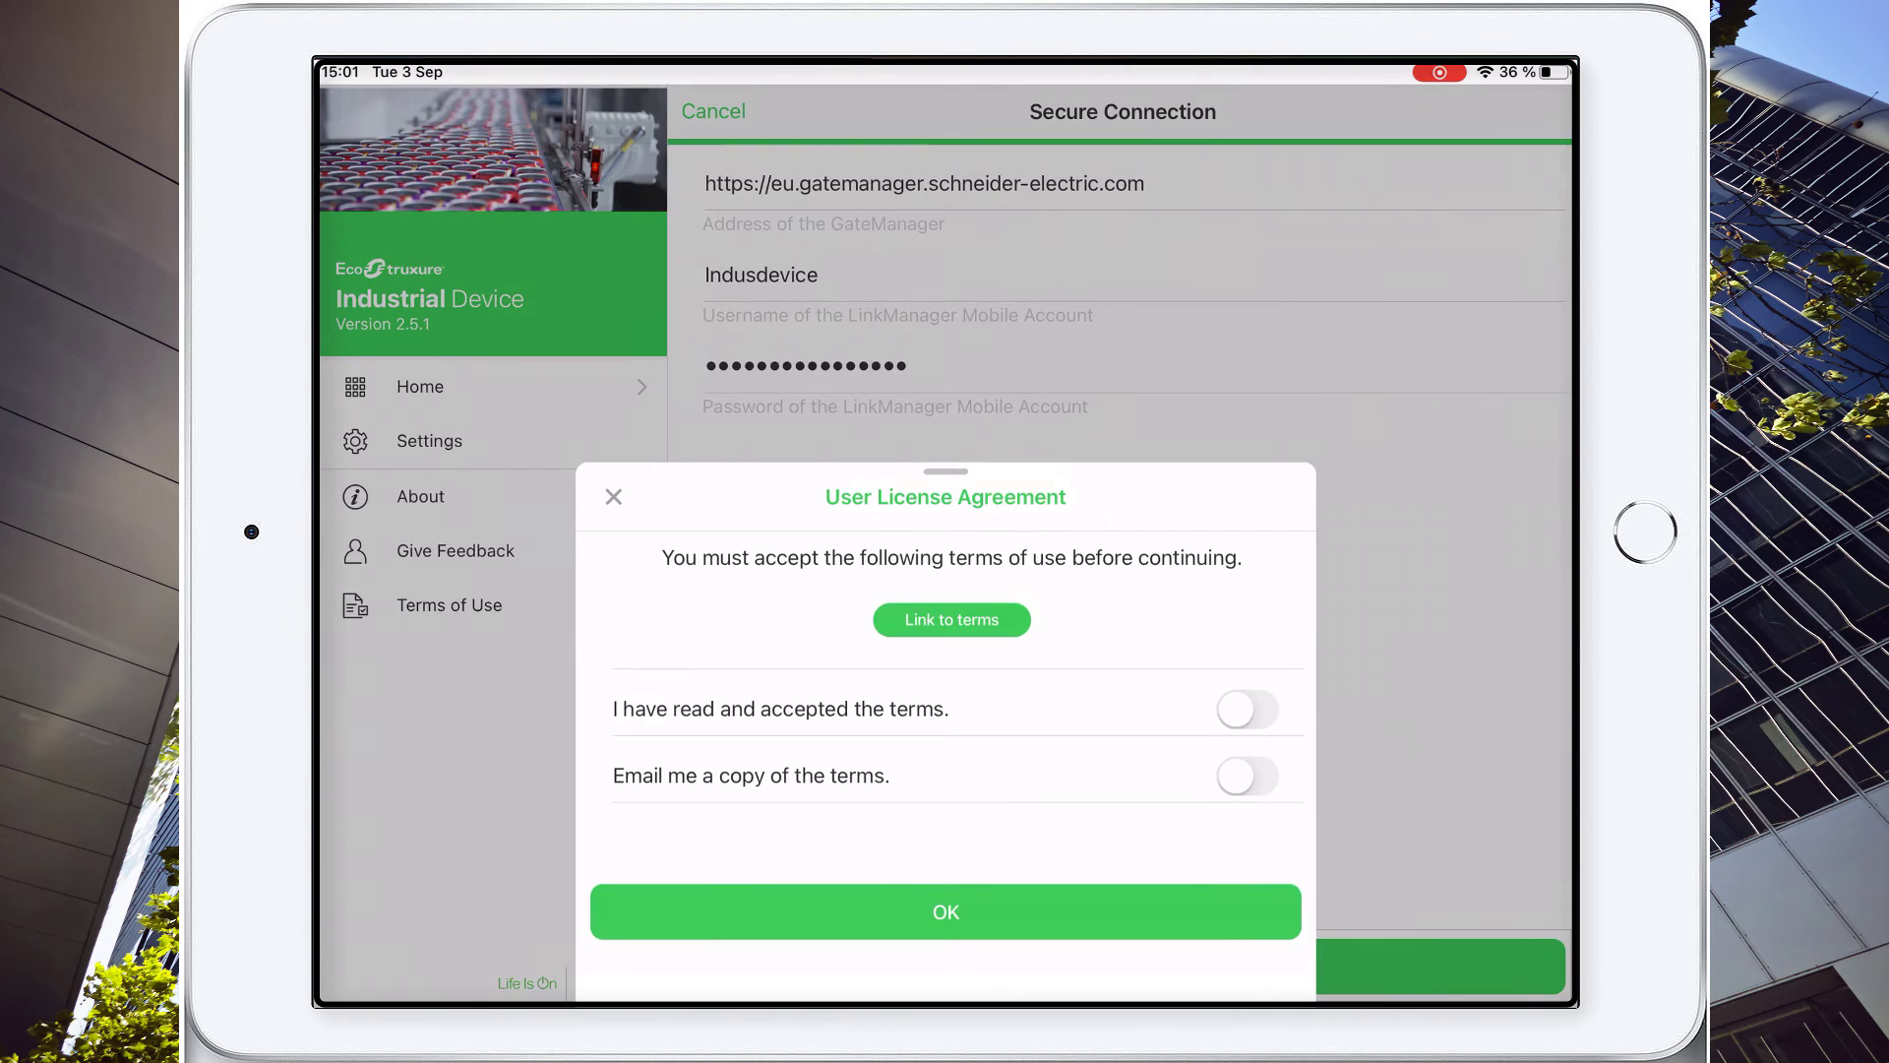
Accept the terms of use, without an emailed copy, and continue to the agent list.
{"action": "left_click", "coordinate": [1247, 775]}
{"action": "left_click", "coordinate": [1247, 708]}
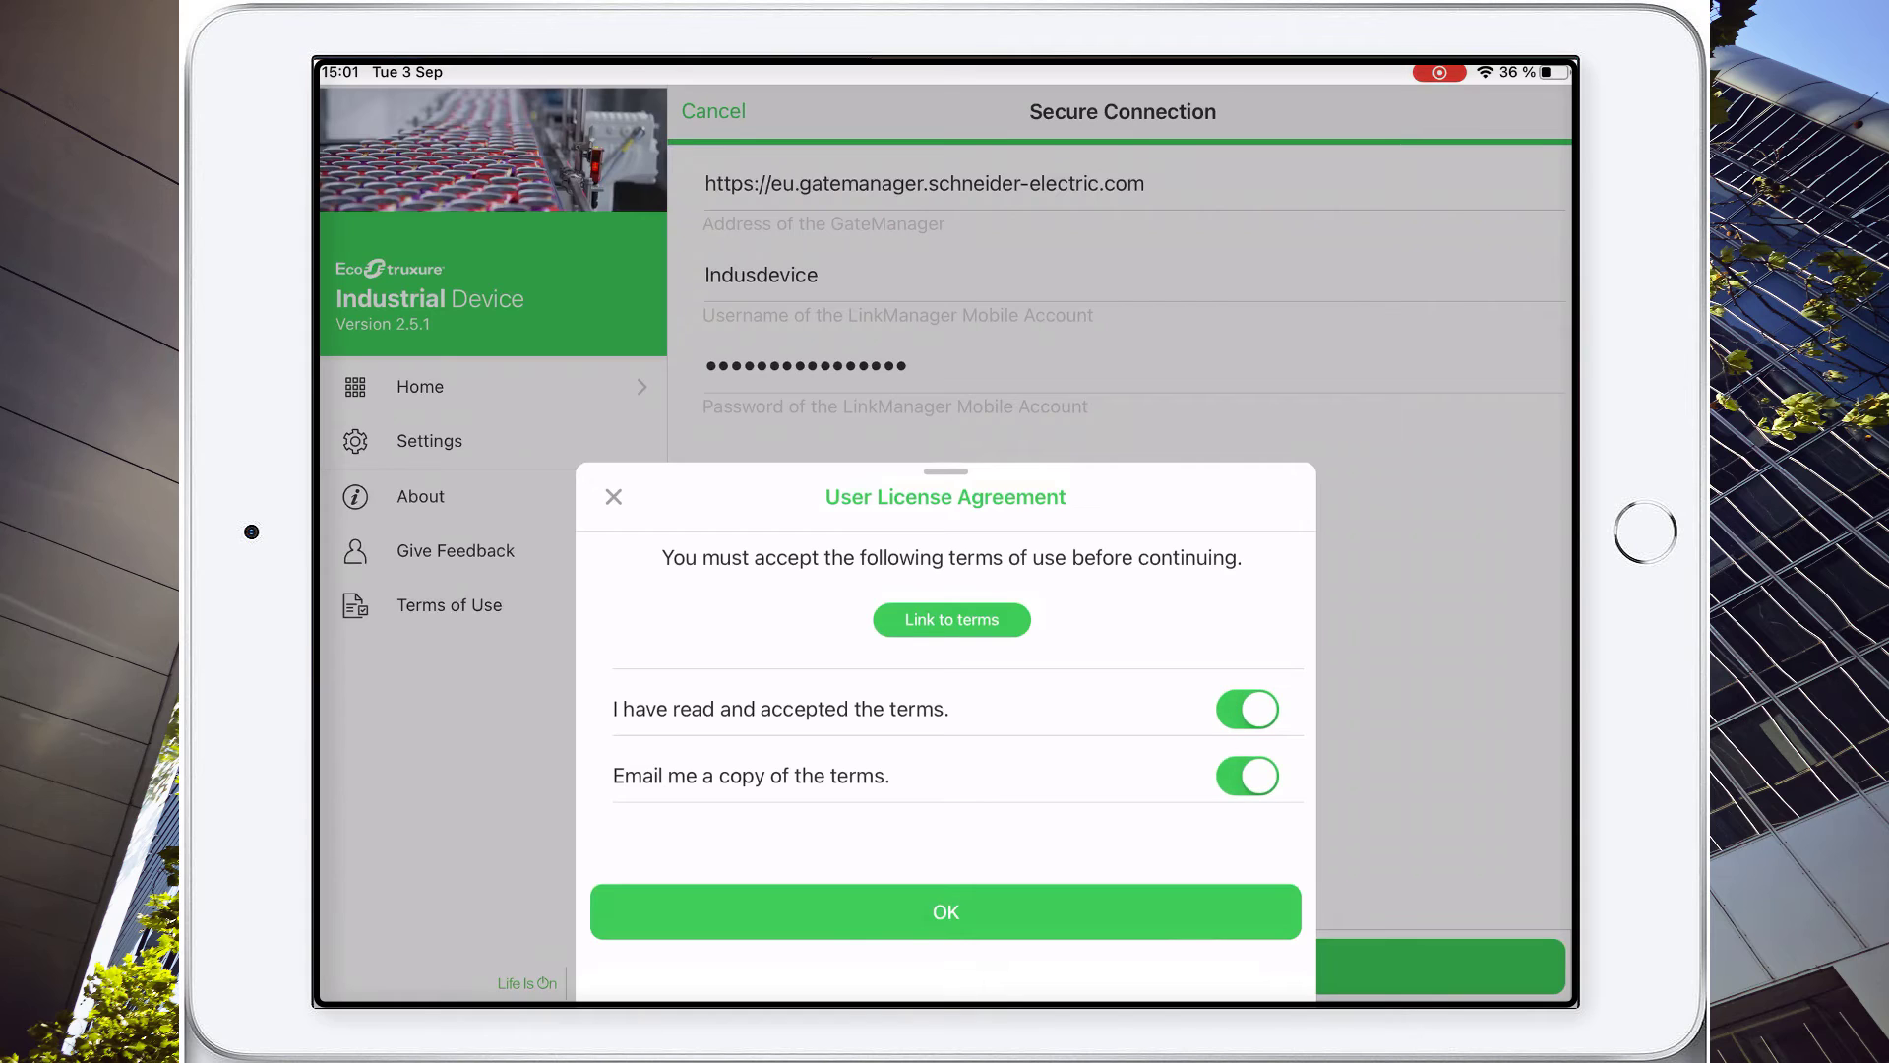
{"action": "left_click", "coordinate": [1248, 775]}
{"action": "left_click", "coordinate": [946, 910]}
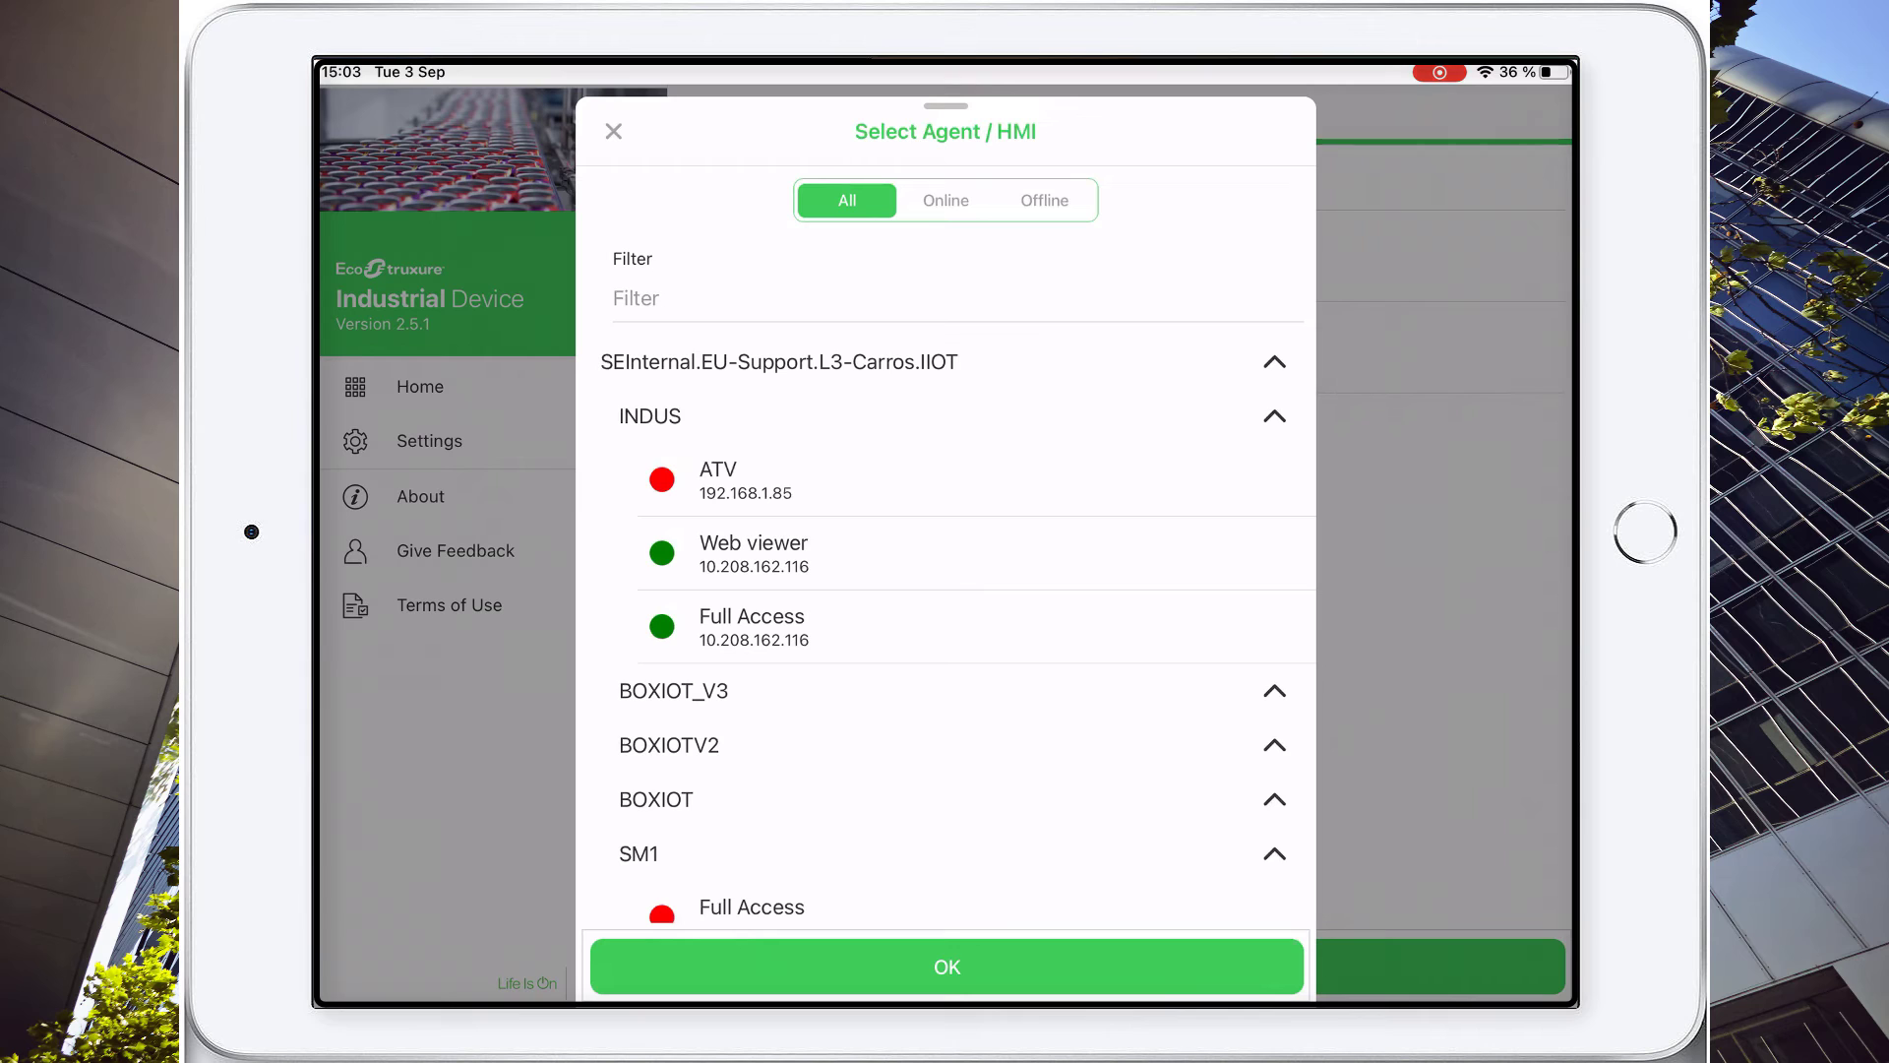
Select the INDUS Web viewer agent and accept the safety information to connect.
{"action": "left_click", "coordinate": [753, 552]}
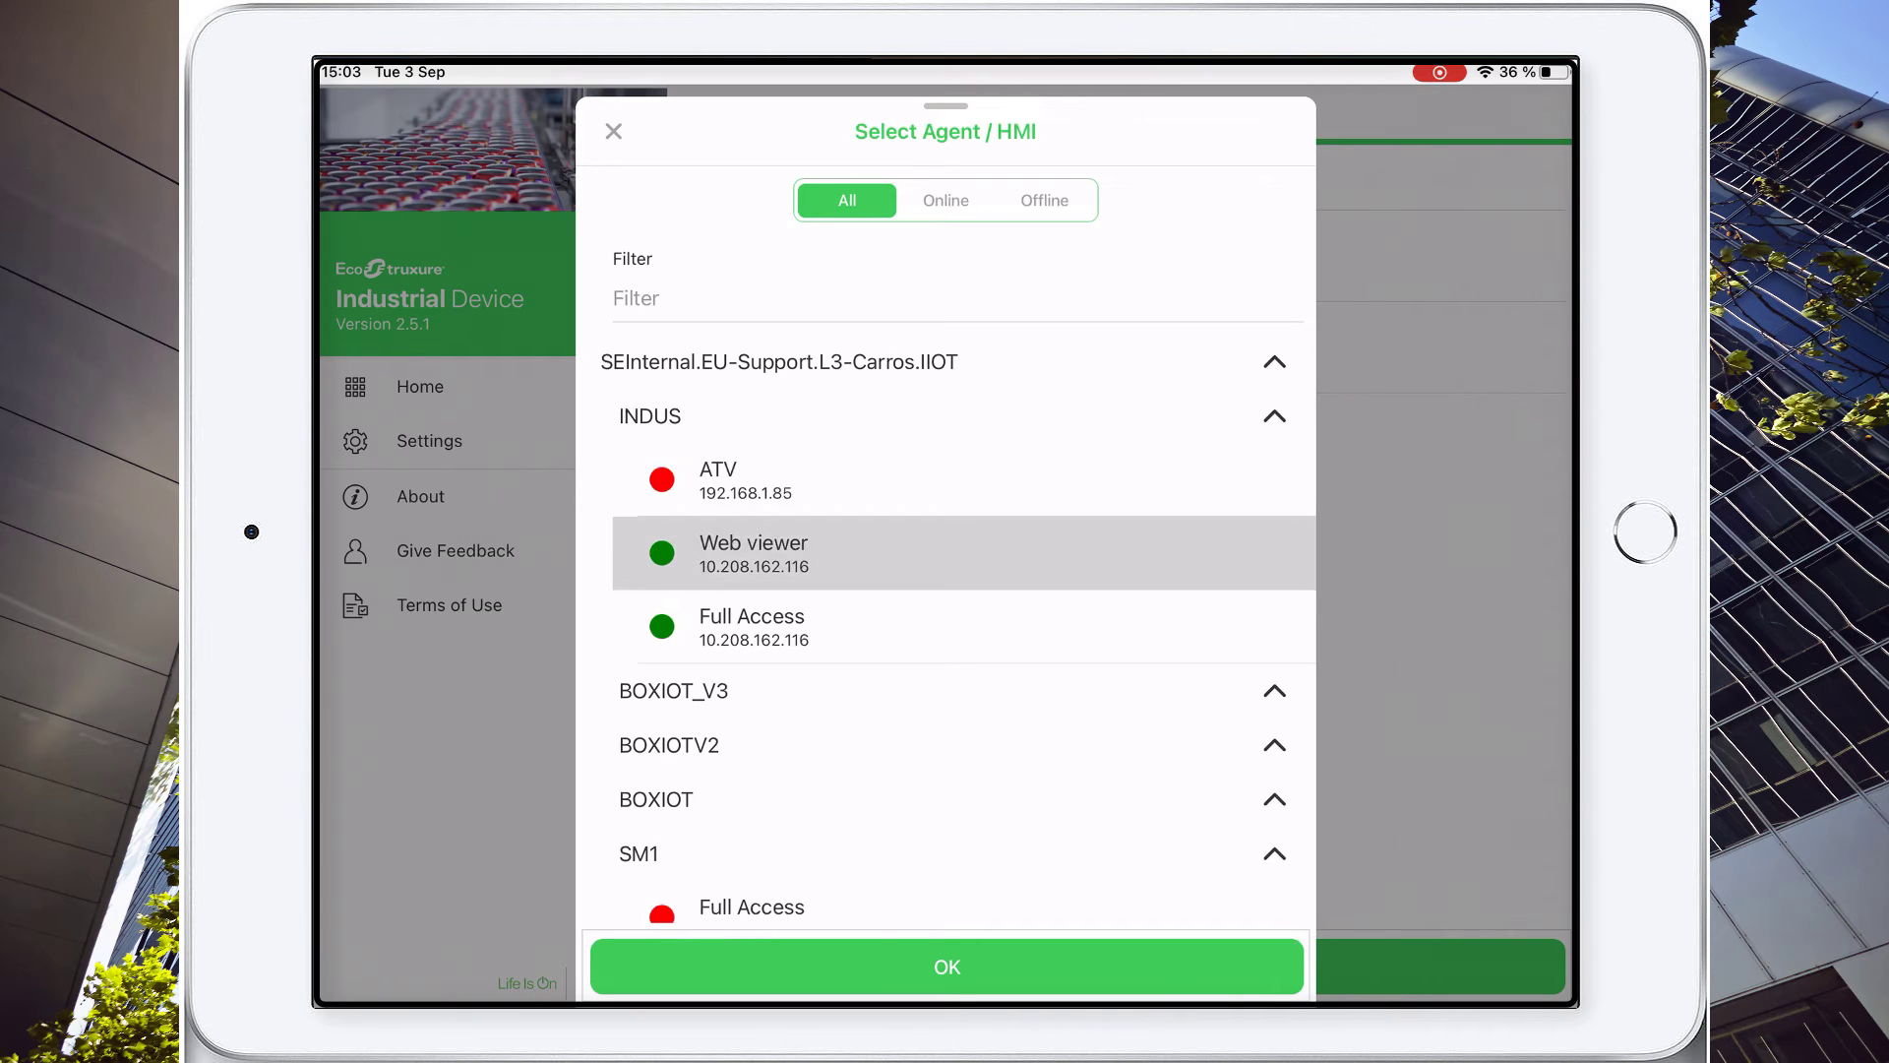
{"action": "left_click", "coordinate": [948, 967]}
{"action": "left_click", "coordinate": [629, 704]}
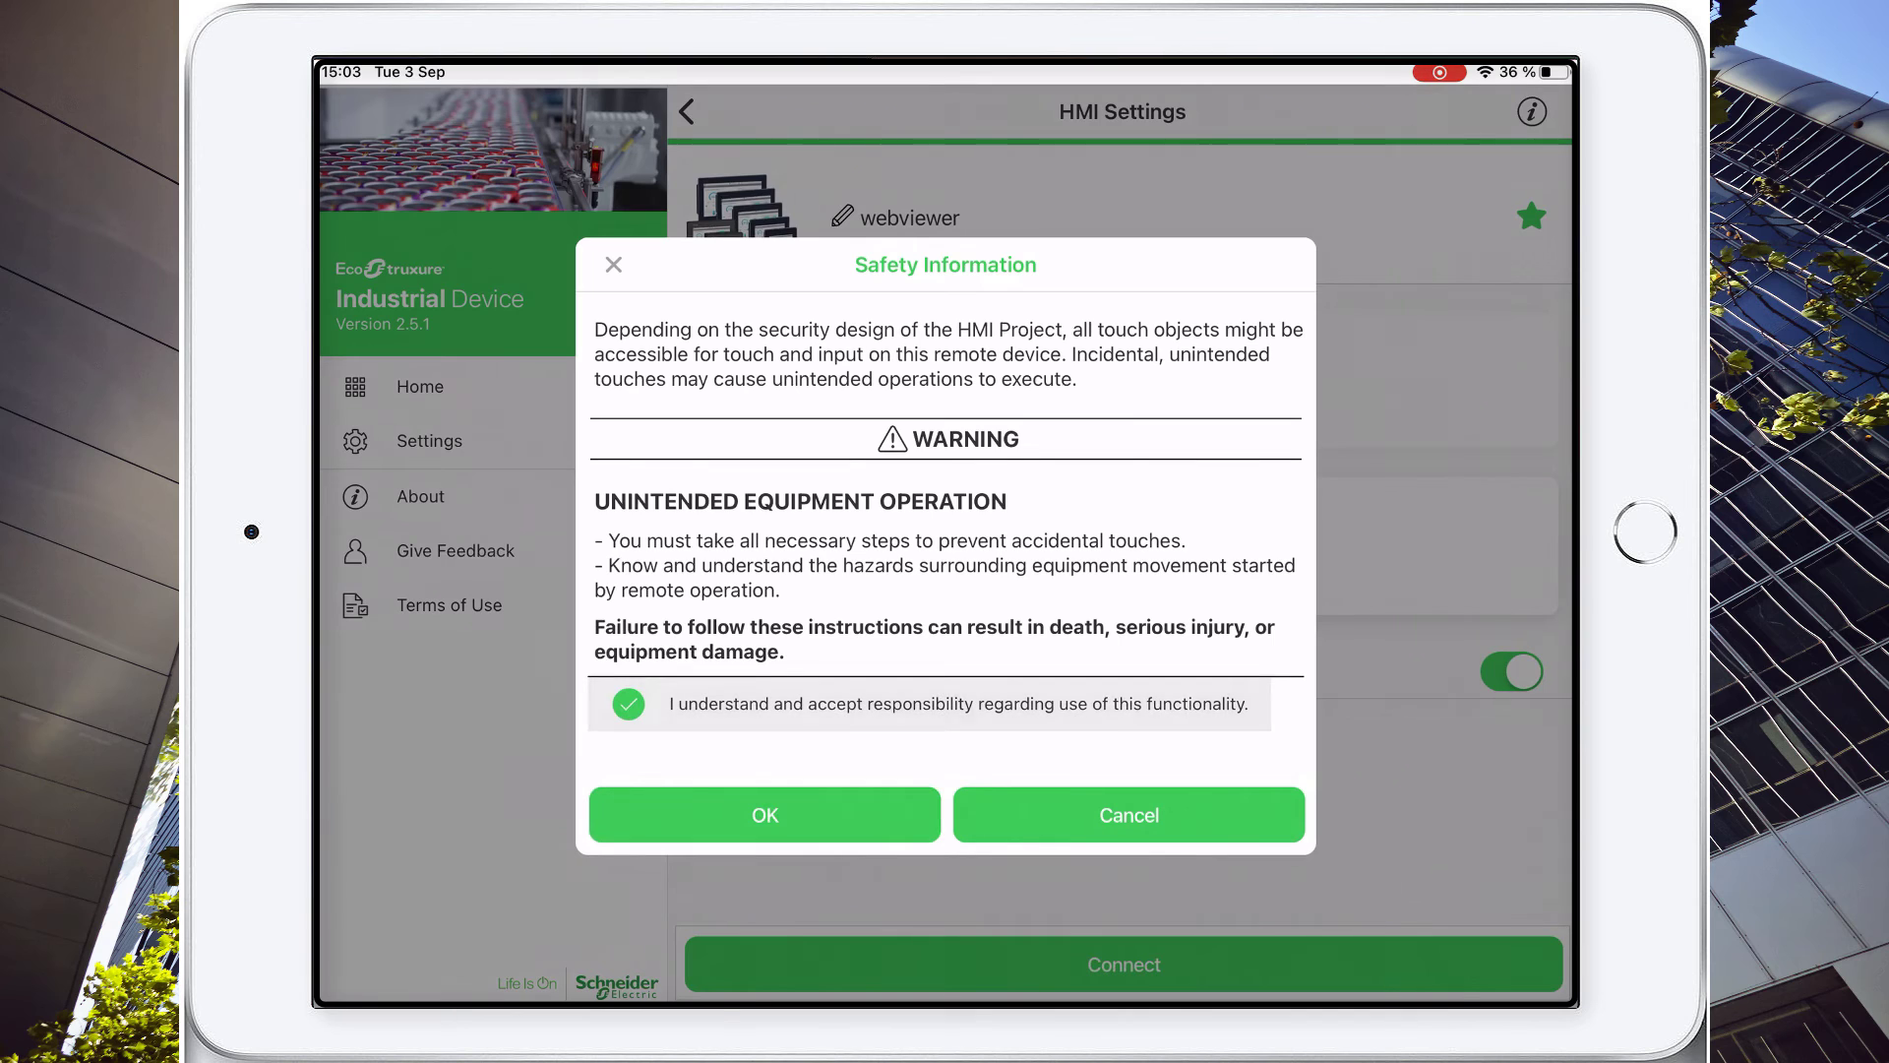
{"action": "left_click", "coordinate": [764, 815]}
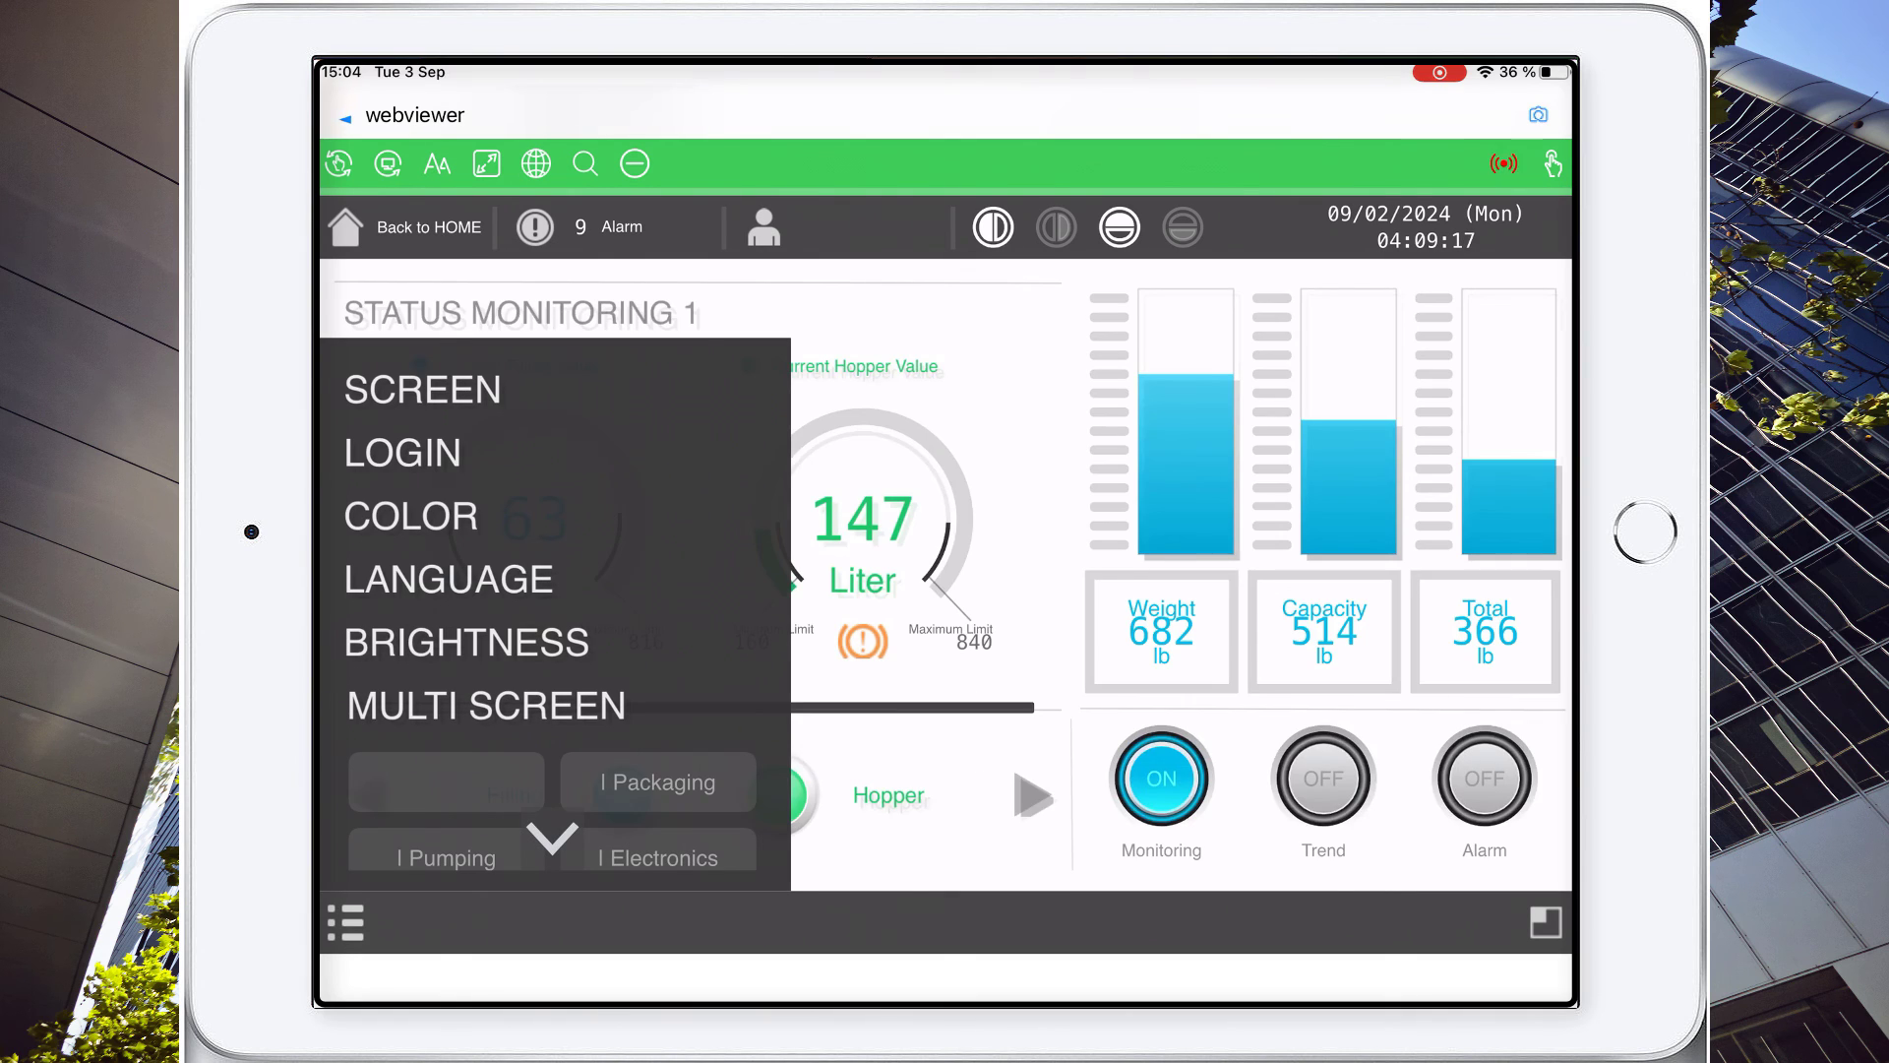
Add the Packaging and Electronics screens to the multi-screen dashboard view.
{"action": "left_click", "coordinate": [658, 780]}
{"action": "left_click", "coordinate": [658, 853]}
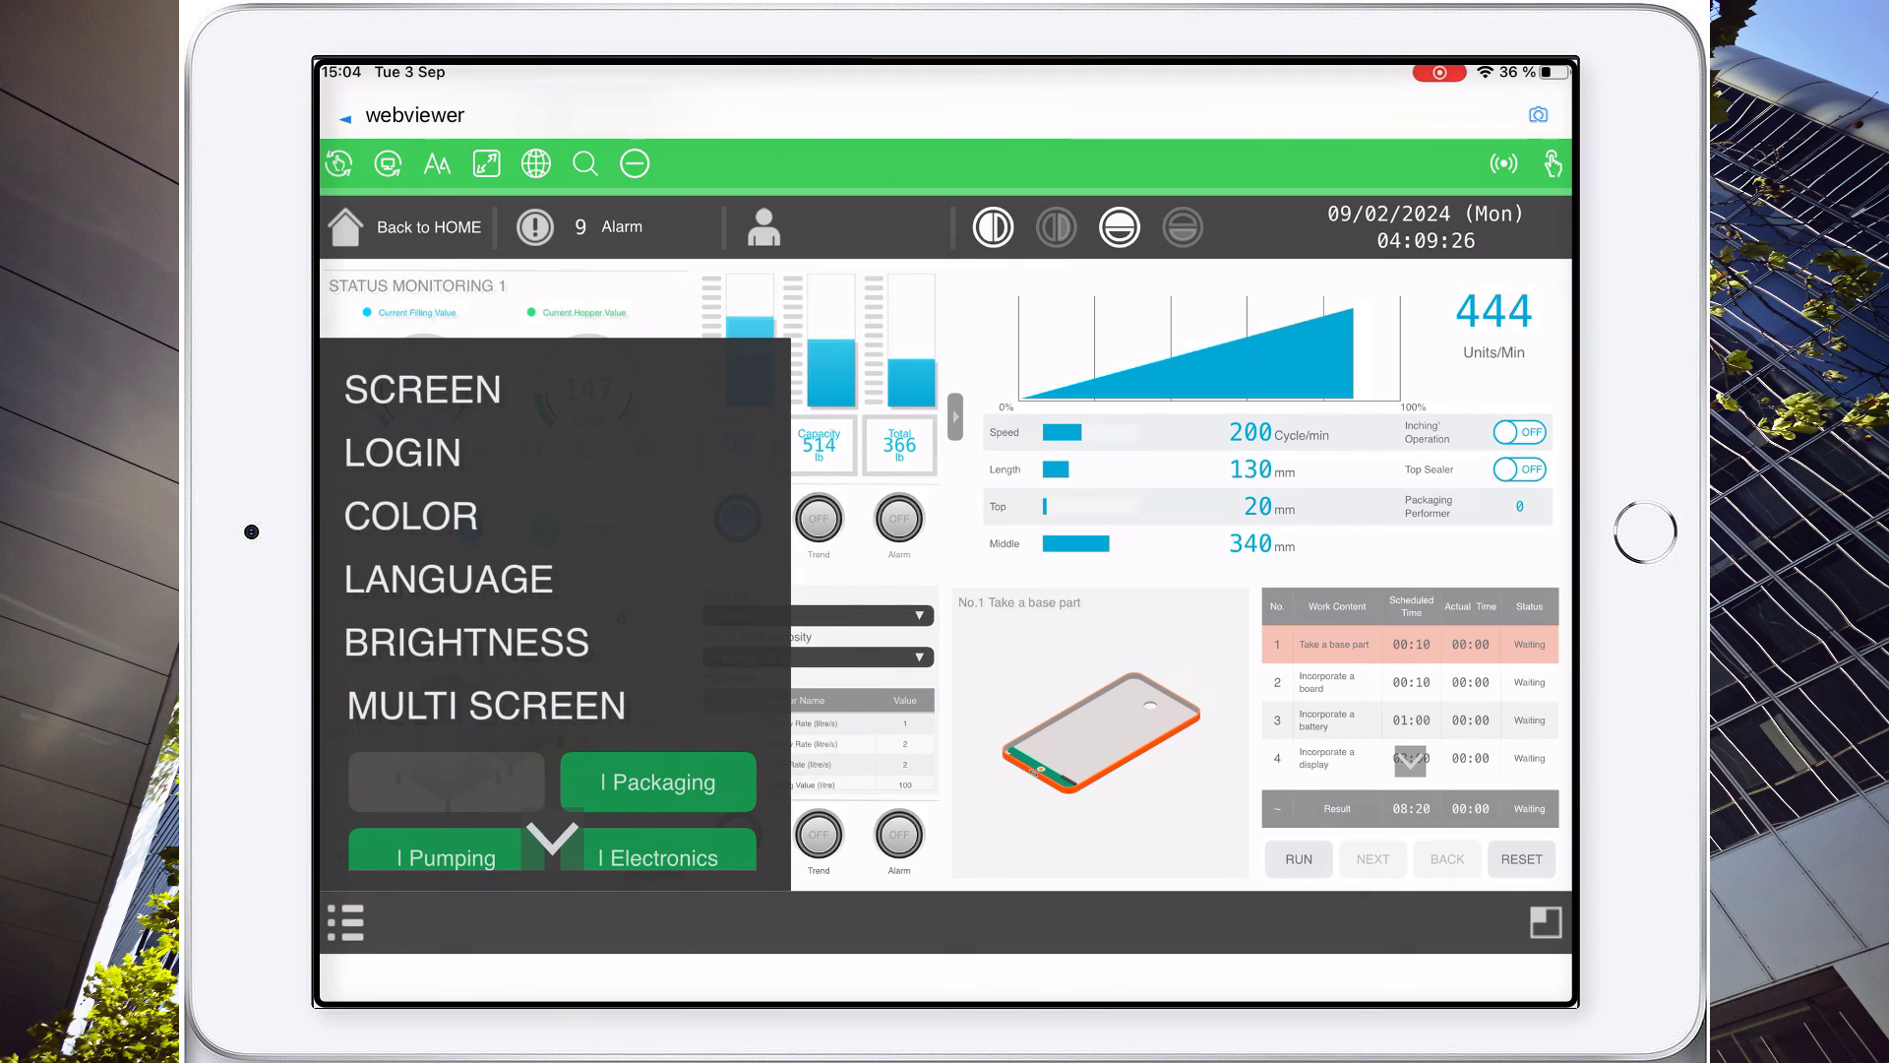
{"action": "left_click", "coordinate": [346, 922]}
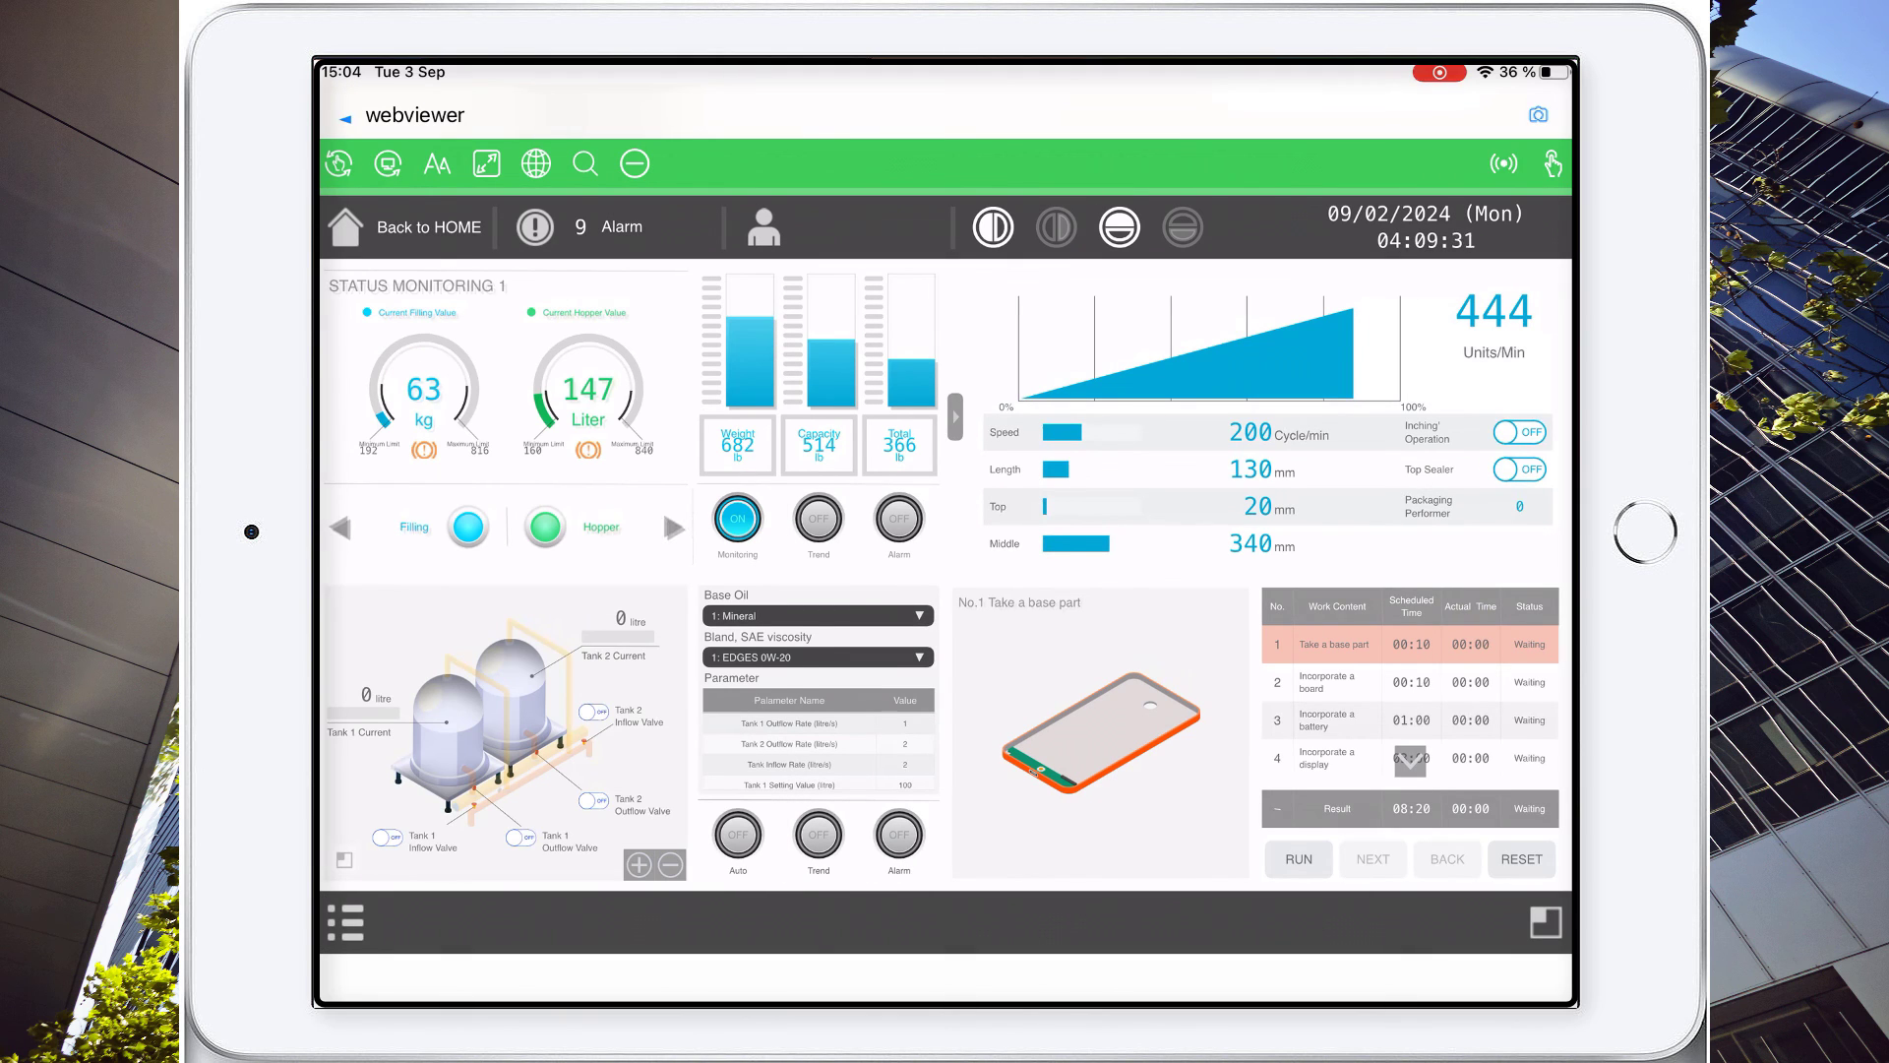